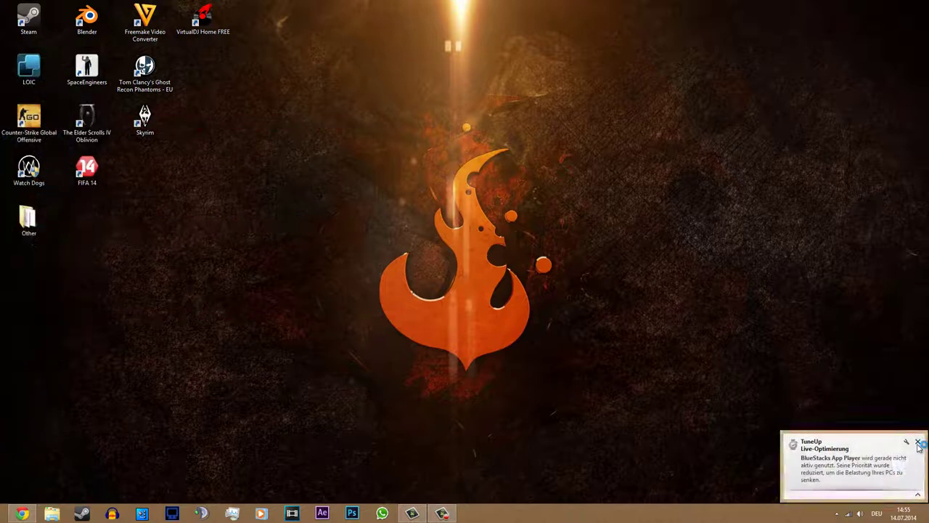
Dismiss the TuneUp optimisation popup and open Cinema 4D's MoGraph menu
left_click(918, 443)
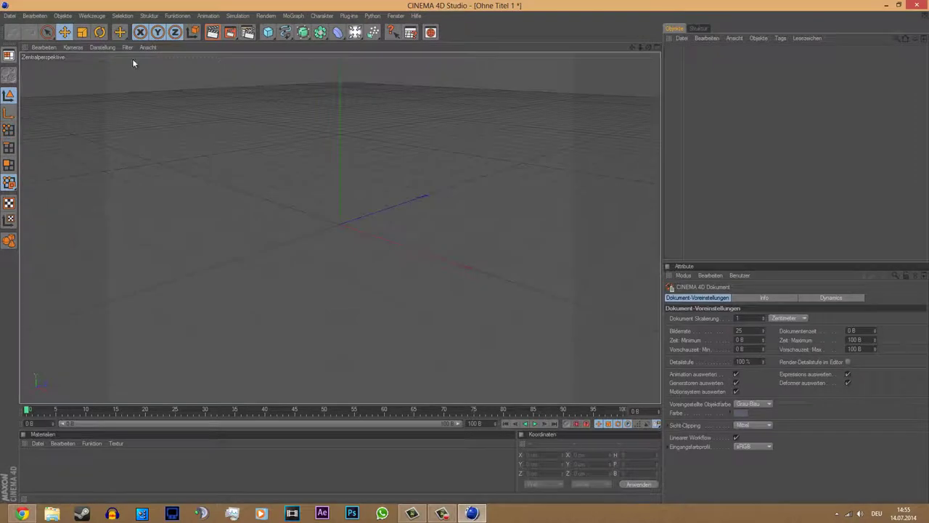
left_click(293, 15)
Add a MoText object, try a new font, and centre-align the text
left_click(312, 122)
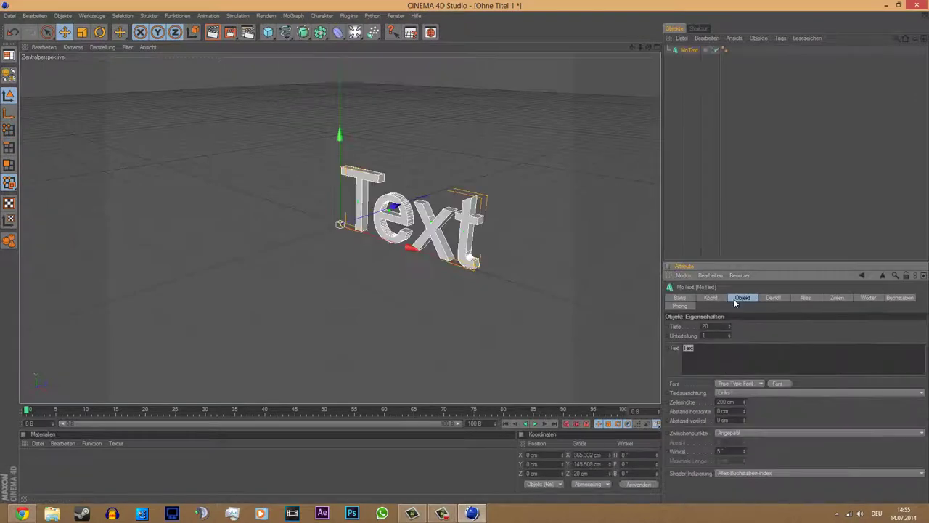
type("Black")
left_click(778, 383)
left_click(51, 133)
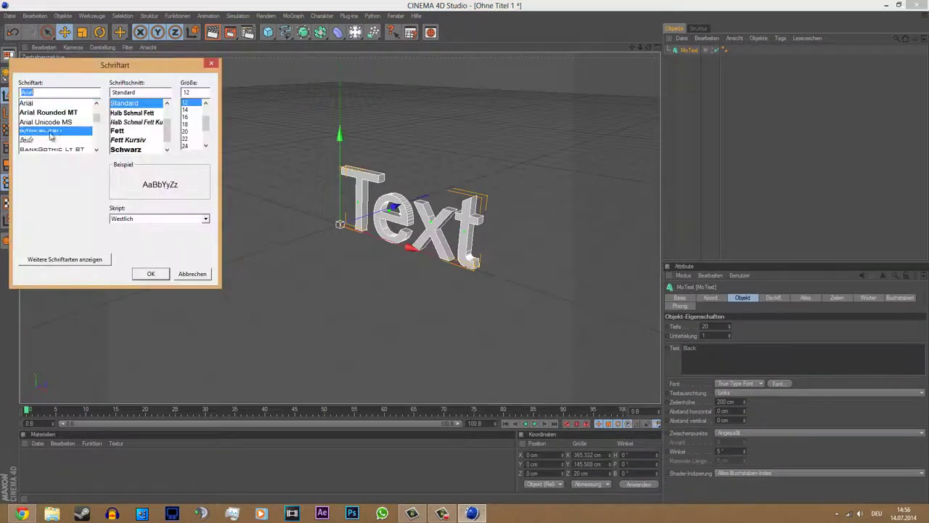
left_click(146, 271)
left_click_drag(648, 48, 625, 66)
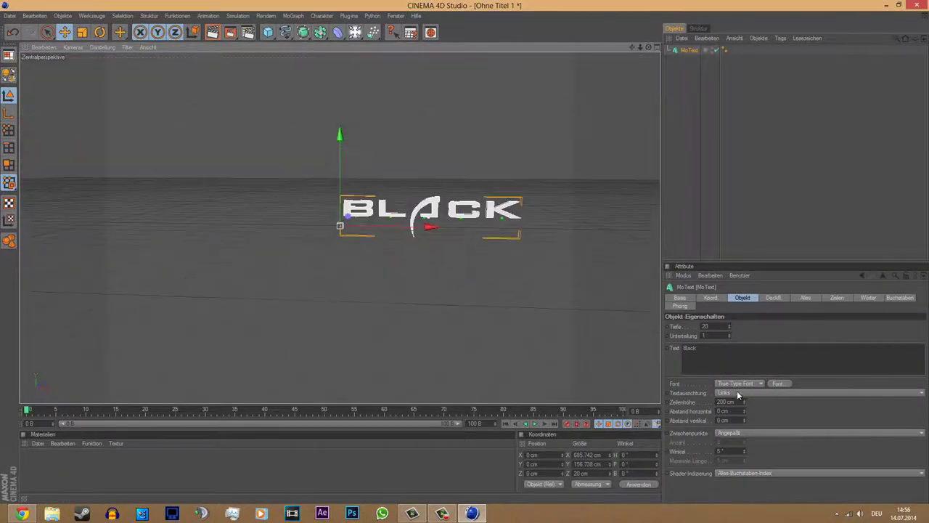
left_click(737, 392)
left_click(734, 411)
Browse the font list and switch the text to a graffiti-style font
left_click(778, 384)
scroll(46, 131, "down", 2)
scroll(47, 130, "down", 2)
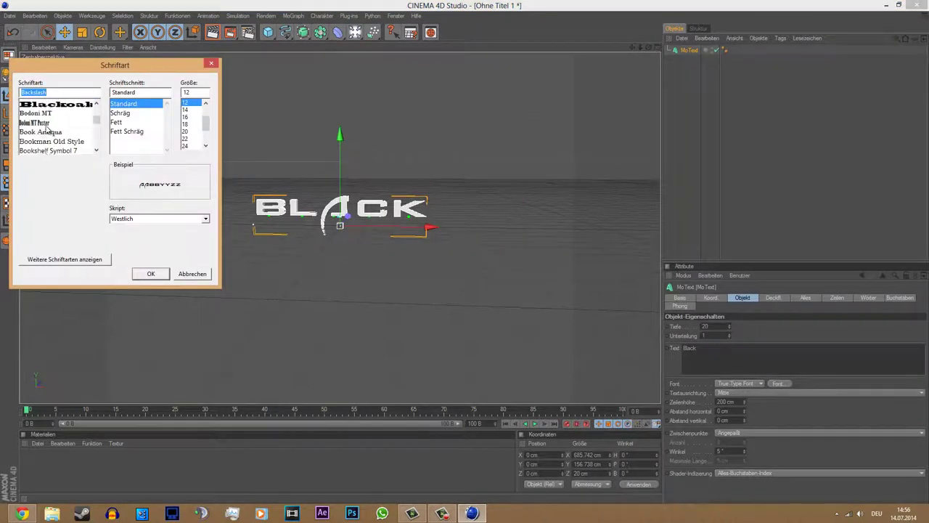
scroll(47, 131, "down", 2)
scroll(45, 132, "down", 2)
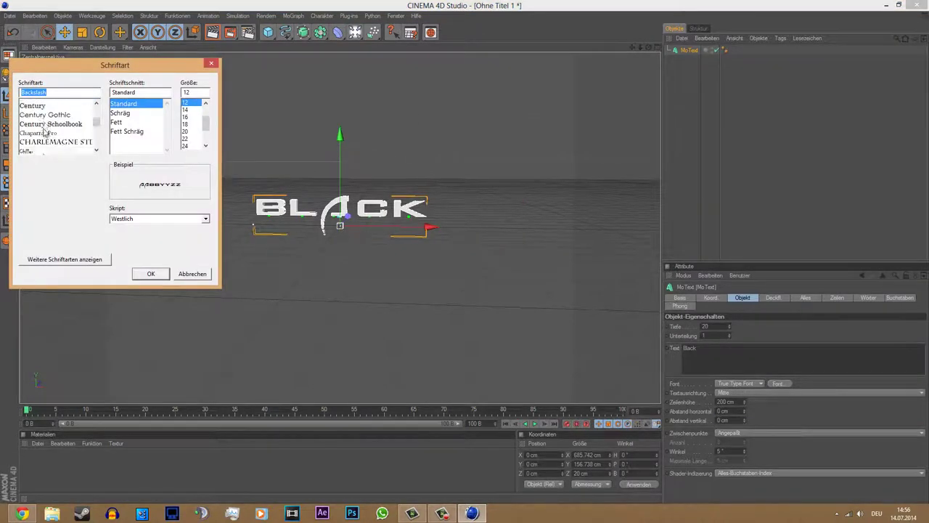
scroll(45, 133, "down", 4)
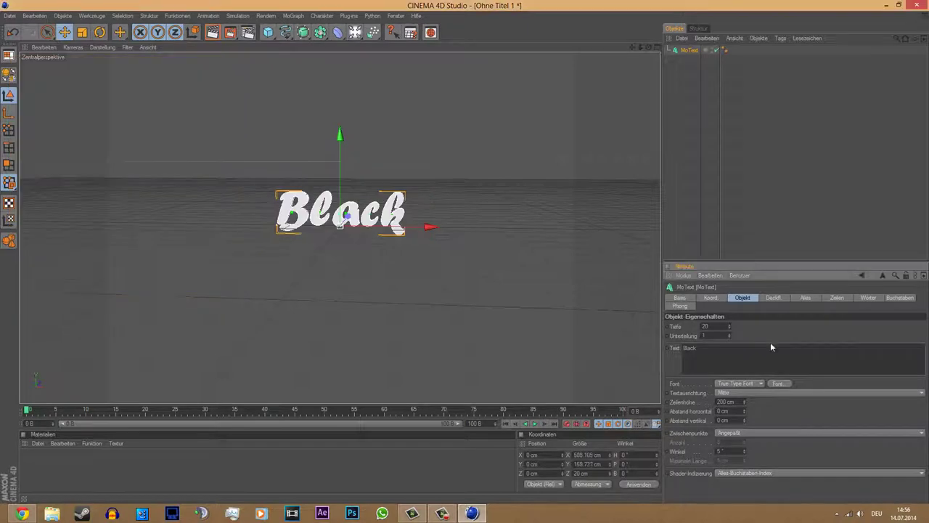
left_click(777, 384)
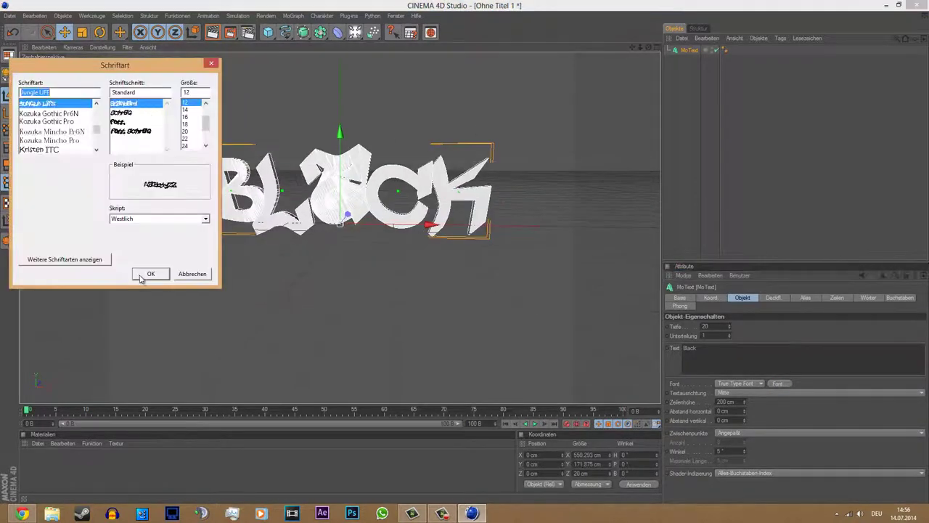
left_click(143, 273)
Deepen the text extrusion to 175 cm and tilt it slightly sideways
left_click_drag(729, 326, 729, 323)
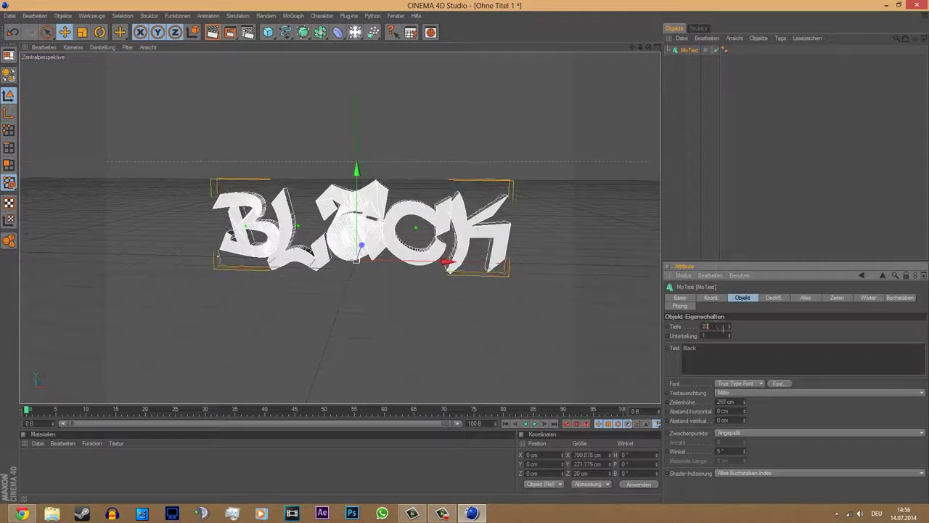
key("r")
left_click_drag(315, 246, 396, 229)
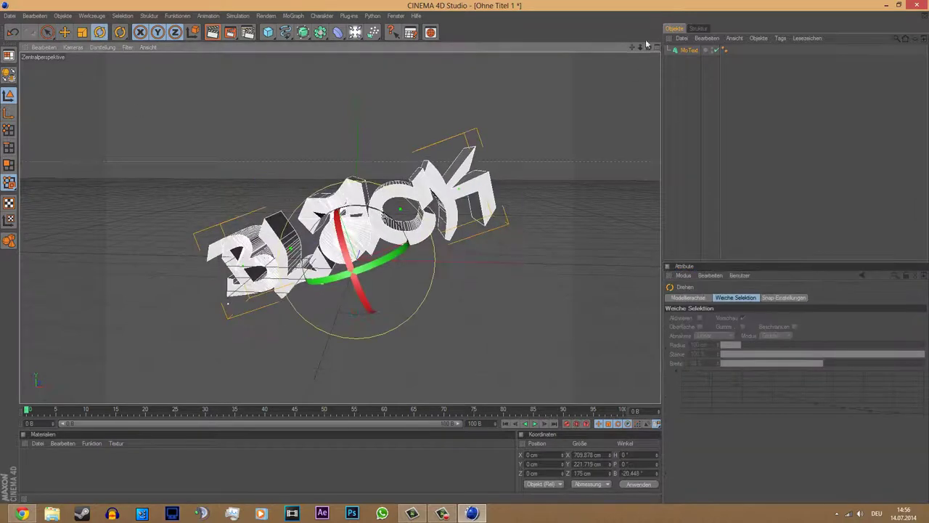
Switch the Black text to a plain sans-serif font
left_click(688, 50)
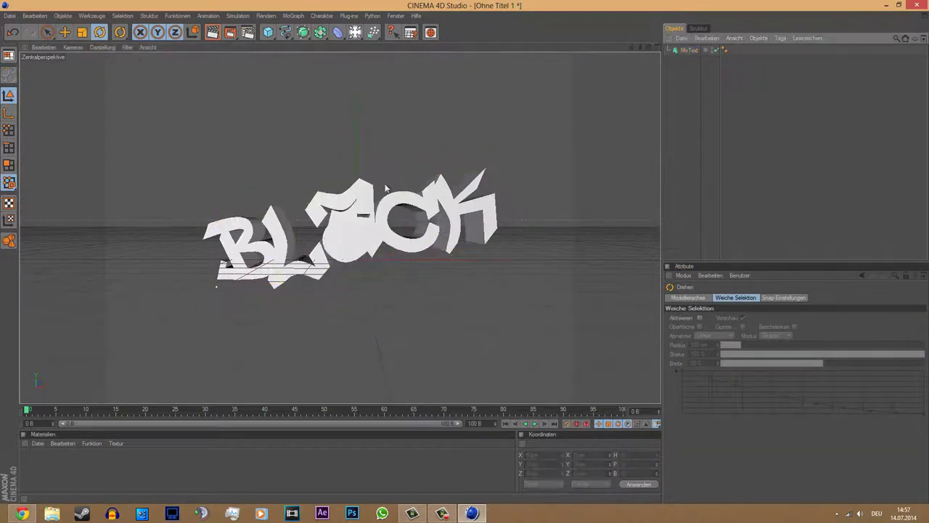
left_click(778, 383)
scroll(78, 134, "up", 10)
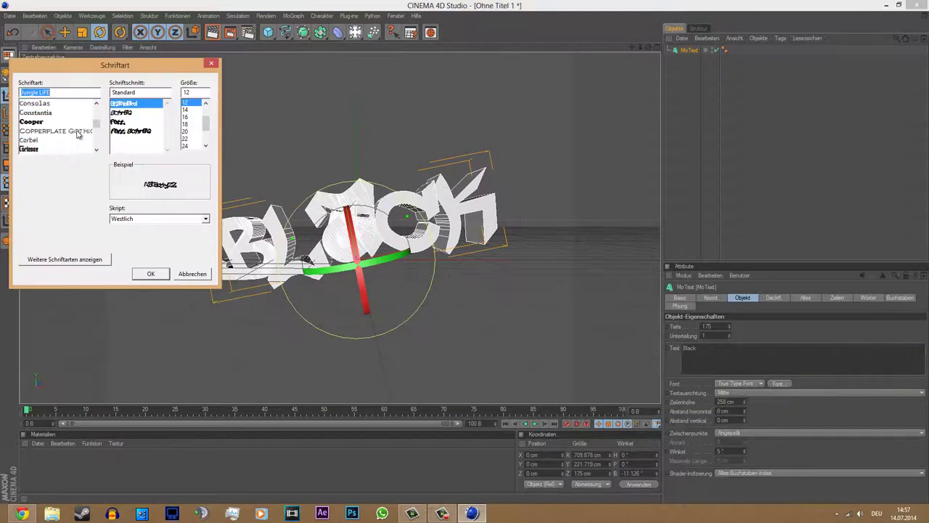
scroll(78, 134, "up", 3)
left_click(77, 135)
left_click(151, 274)
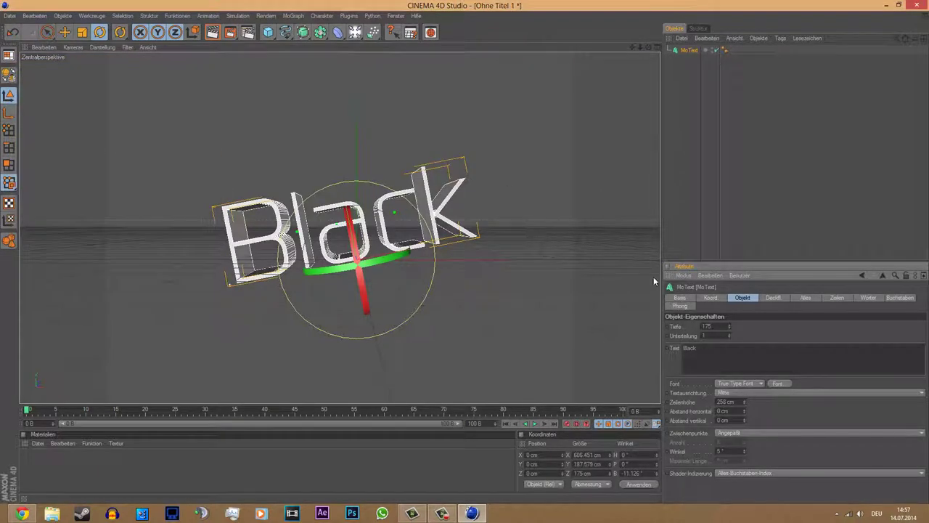
Add a light inside an Array with a 1475 cm radius and preview the render
left_click_drag(338, 32, 375, 41)
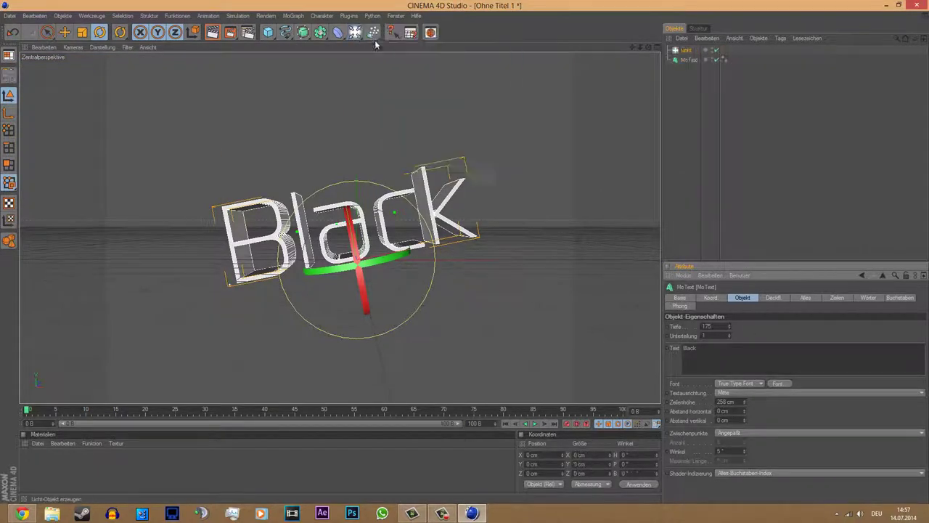
left_click(686, 56)
left_click(686, 51)
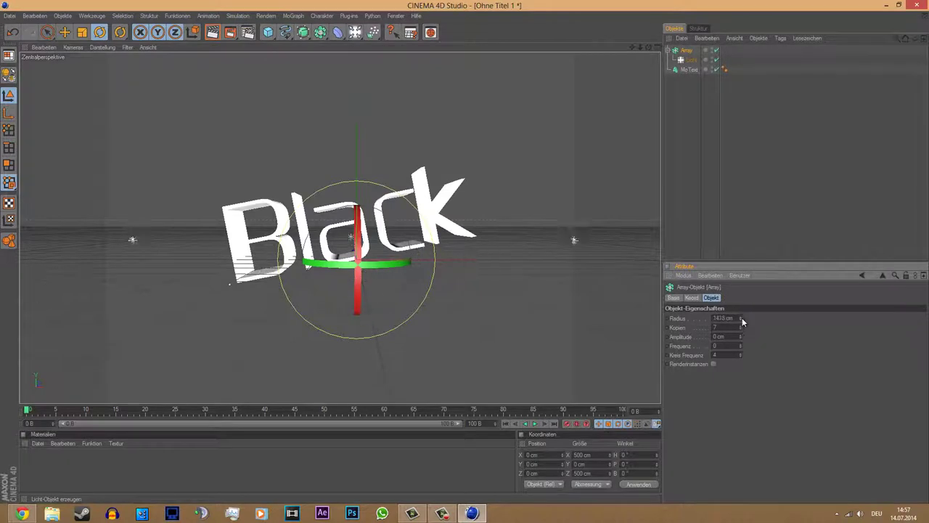
left_click(740, 318)
key("ctrl+r")
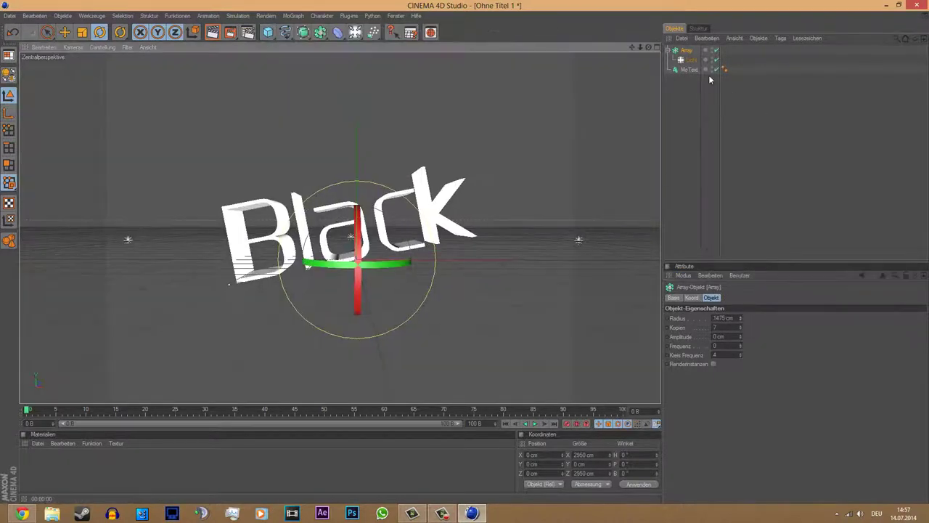
Give the light soft Shad-Maps (Weich) shadows and preview the render
left_click(690, 60)
left_click(741, 372)
left_click(743, 389)
left_click(212, 32)
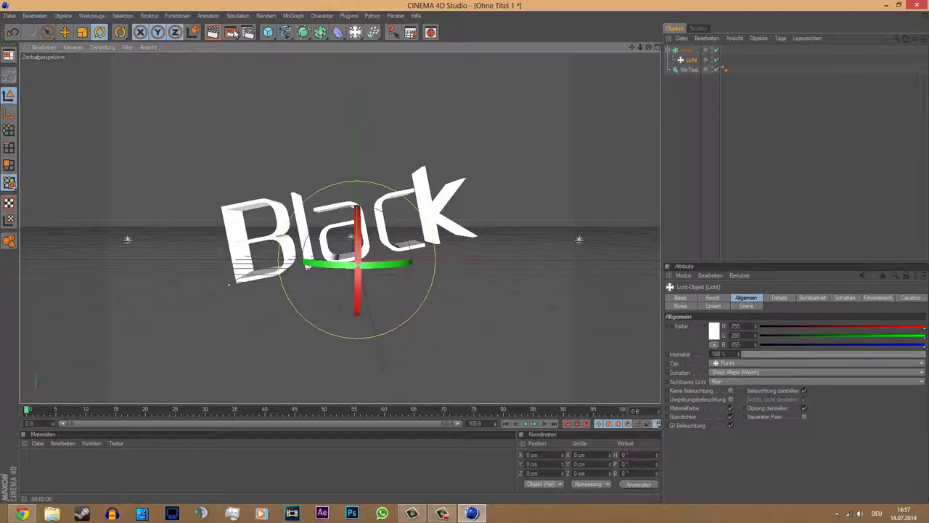
key("ctrl+b")
Set the render output to 1920×1080 with an alpha channel
left_click(155, 41)
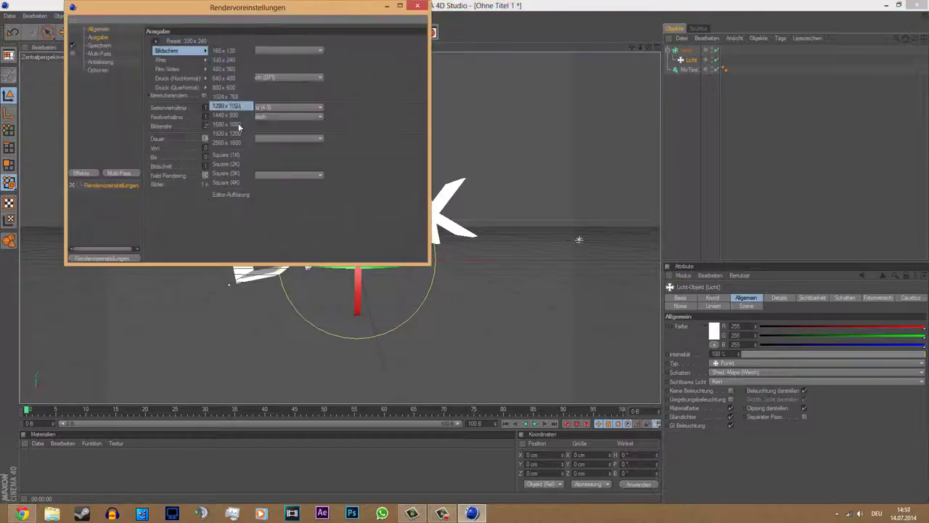
left_click(238, 122)
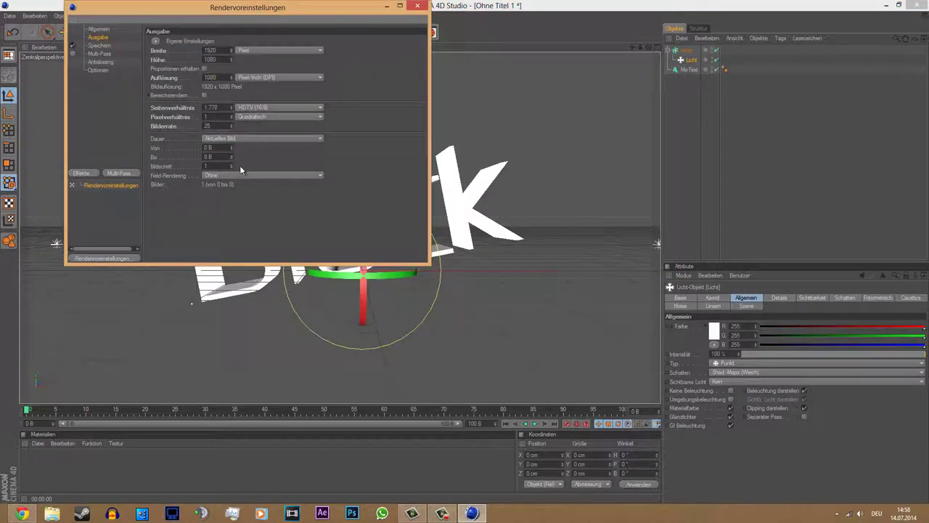
left_click(99, 45)
left_click(195, 105)
Save render output into a new Banner2 folder under Intros usw > Speeds
left_click(414, 58)
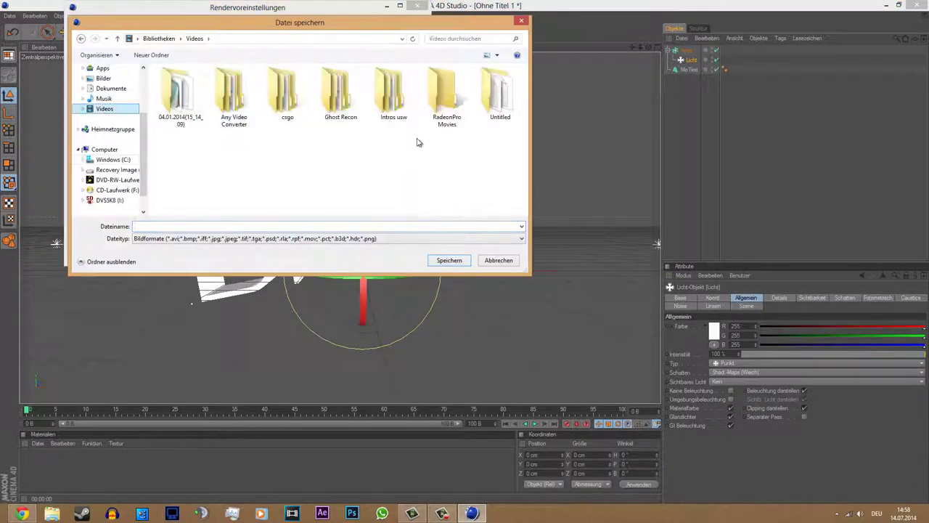
double_click(447, 94)
double_click(447, 156)
right_click(368, 93)
left_click(485, 191)
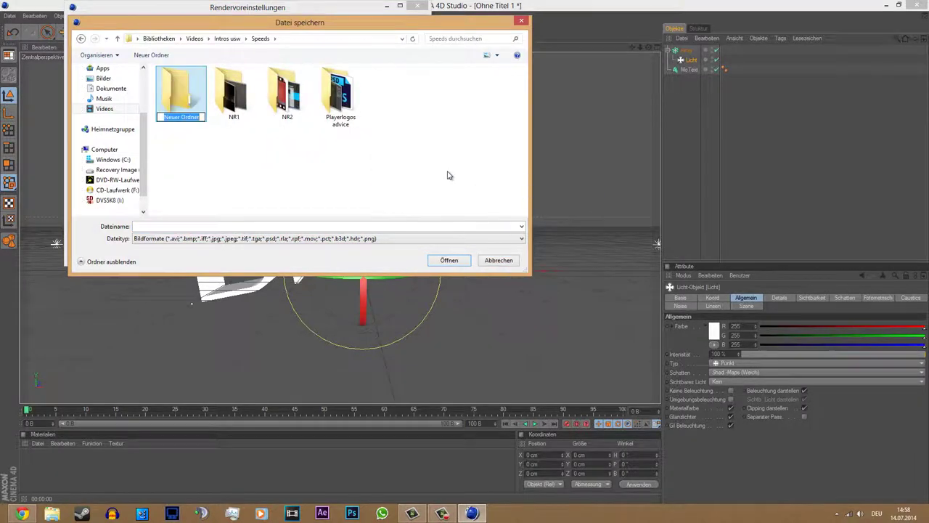
type("2")
key("Return")
key("Return")
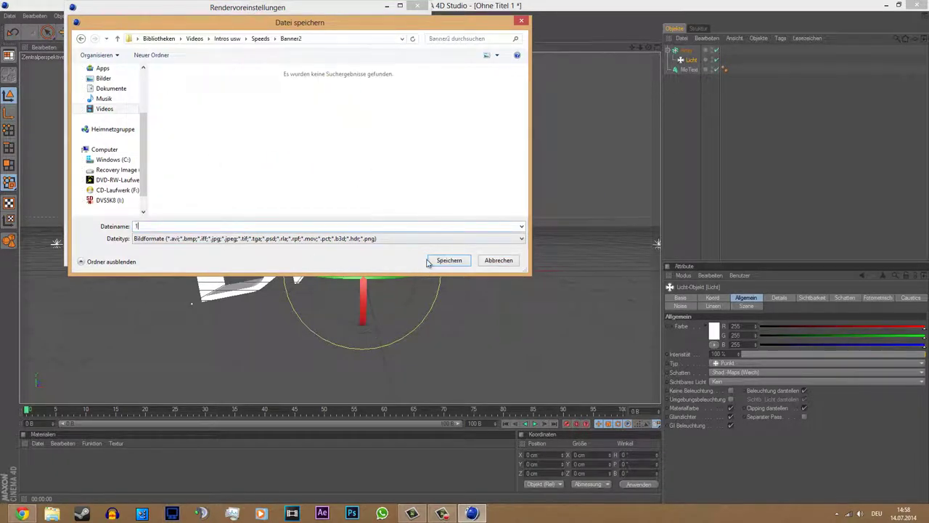
type("black")
left_click(450, 259)
Render the Black text, then change the MoText text to Arts
left_click(415, 7)
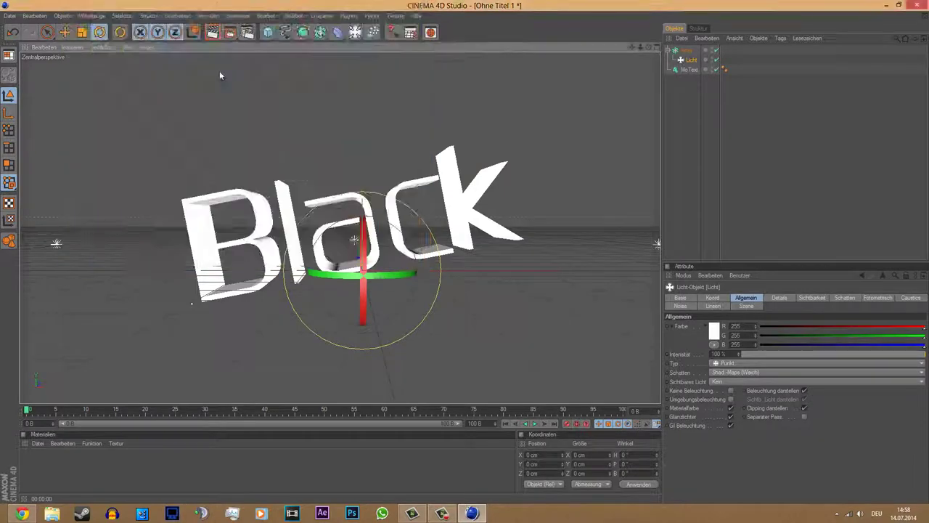
key("shift+r")
left_click(340, 124)
left_click(436, 211)
type("Arts")
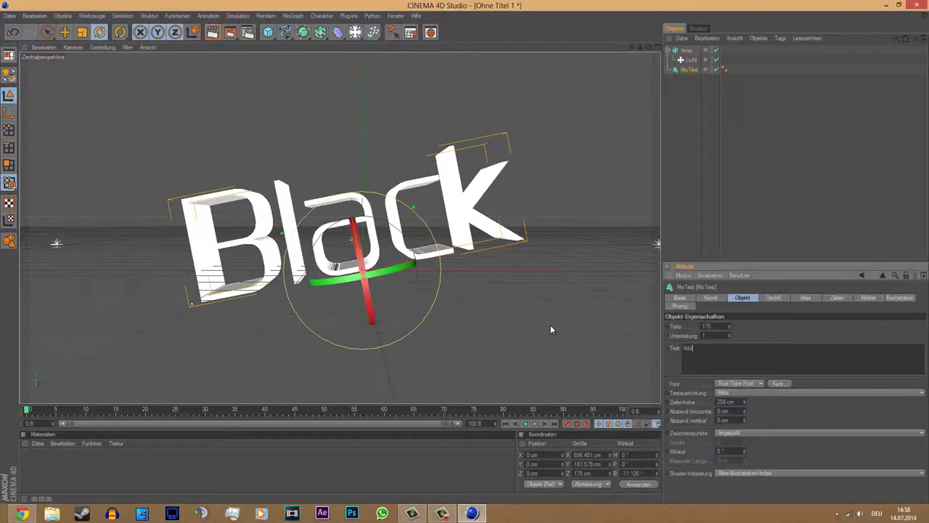
Set Arts in a bold all-caps font and preview the render
left_click(778, 383)
left_click(171, 274)
left_click(777, 383)
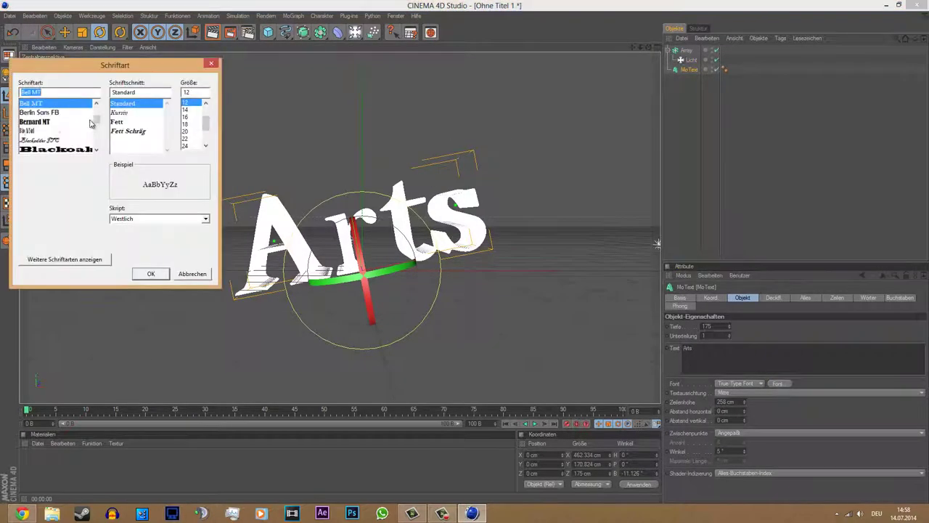
scroll(58, 123, "up", 3)
scroll(66, 123, "up", 3)
scroll(87, 122, "down", 1)
left_click(86, 122)
left_click(151, 274)
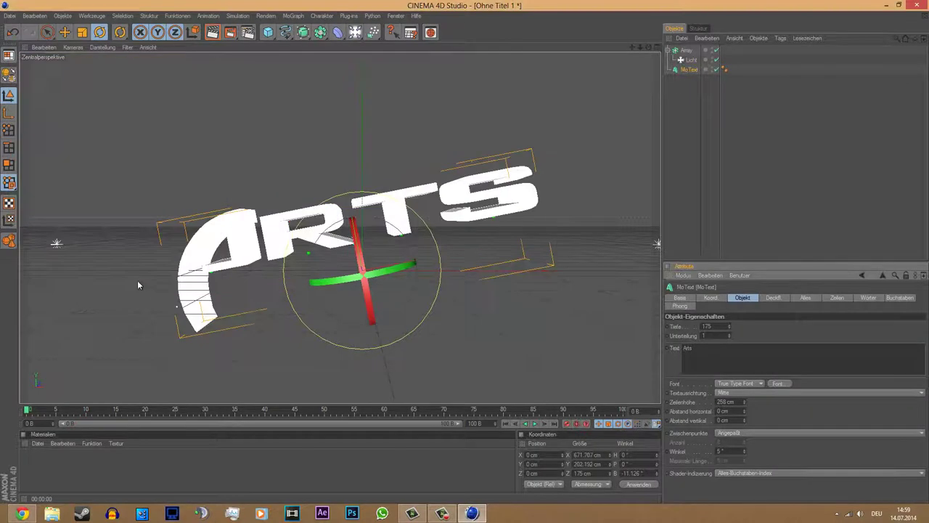
key("ctrl+r")
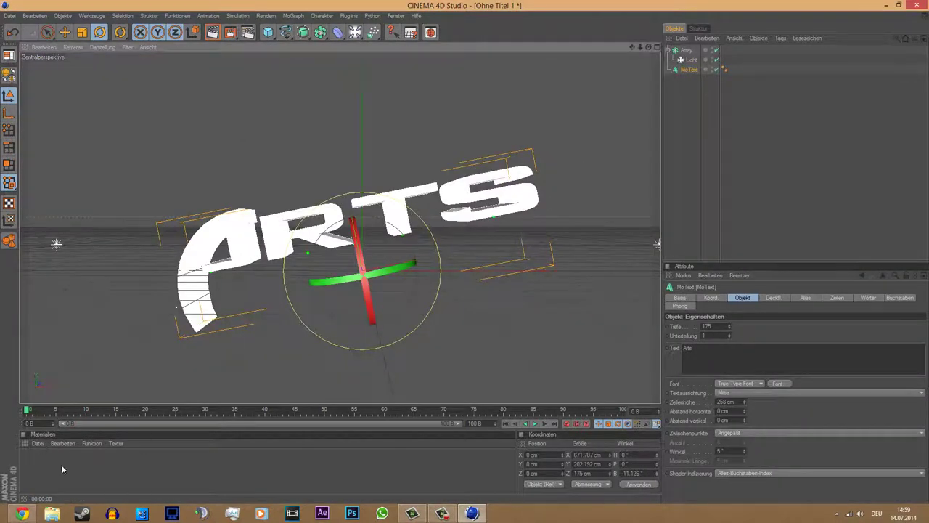
Create a new material 'Mat' with reflection (Spiegelung) enabled
double_click(62, 469)
double_click(31, 458)
left_click(185, 201)
Set the Mat reflection colour and a gradient texture, then preview the white ARTS render
left_click(218, 96)
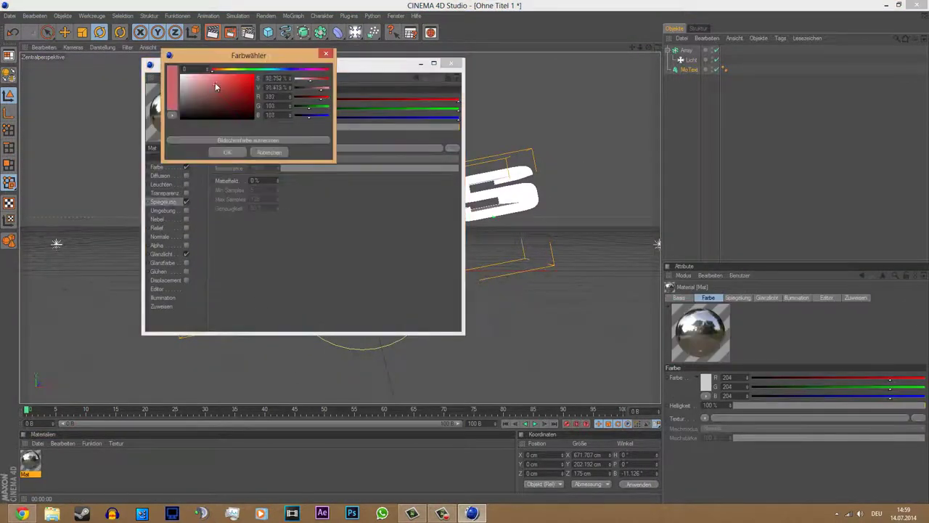
left_click(200, 82)
left_click(228, 152)
left_click(252, 148)
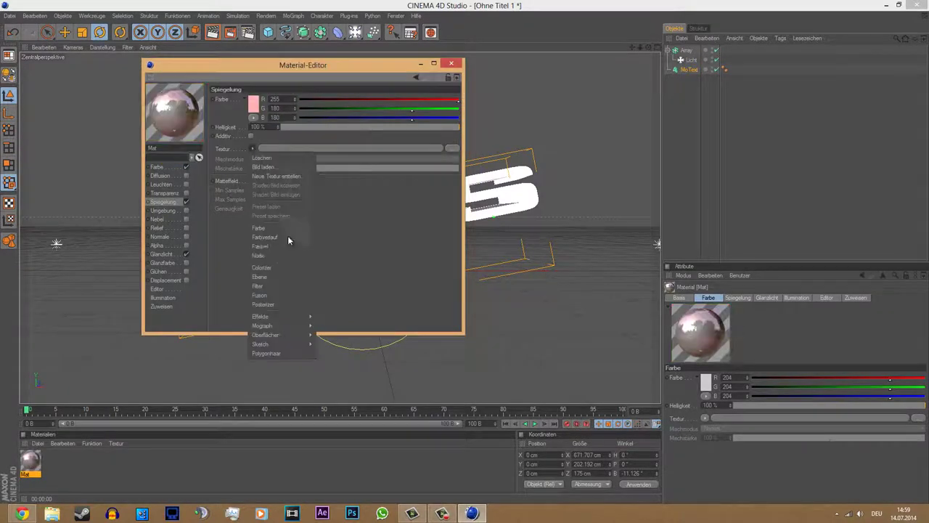
left_click(289, 240)
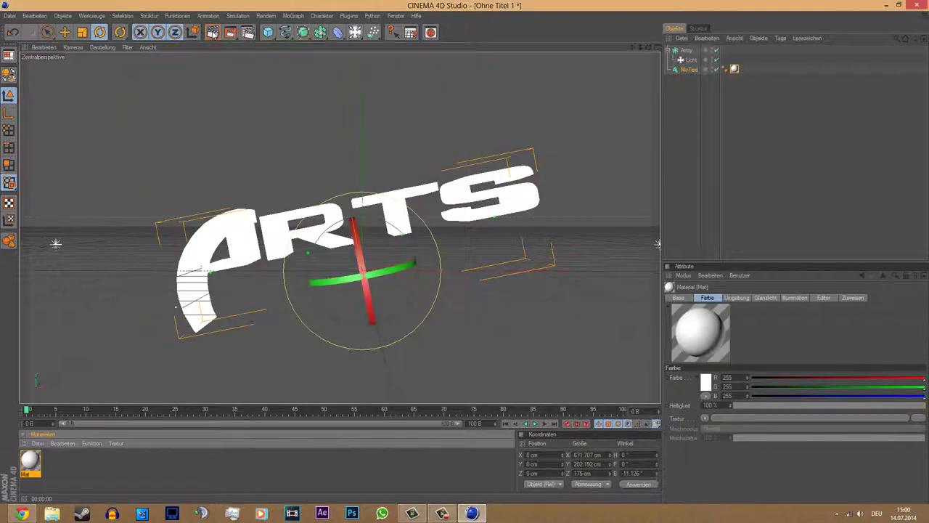
left_click(213, 33)
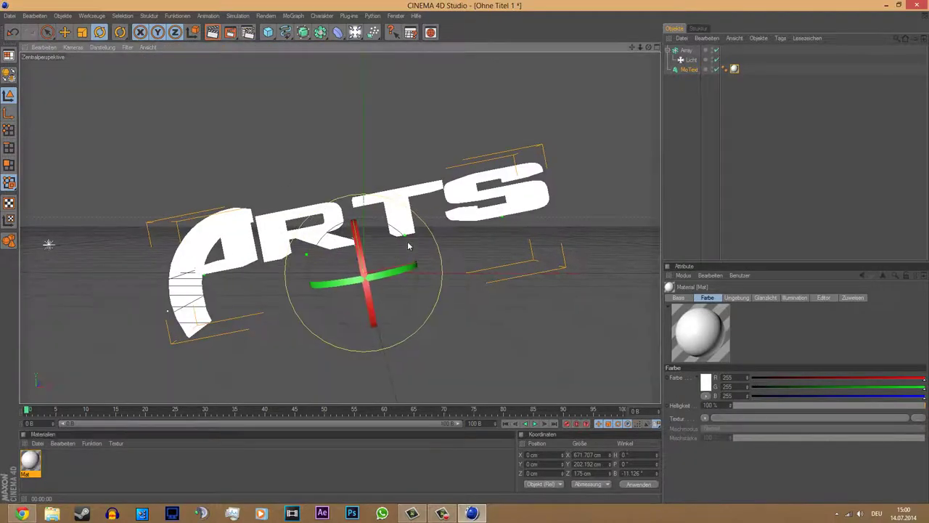
left_click(215, 33)
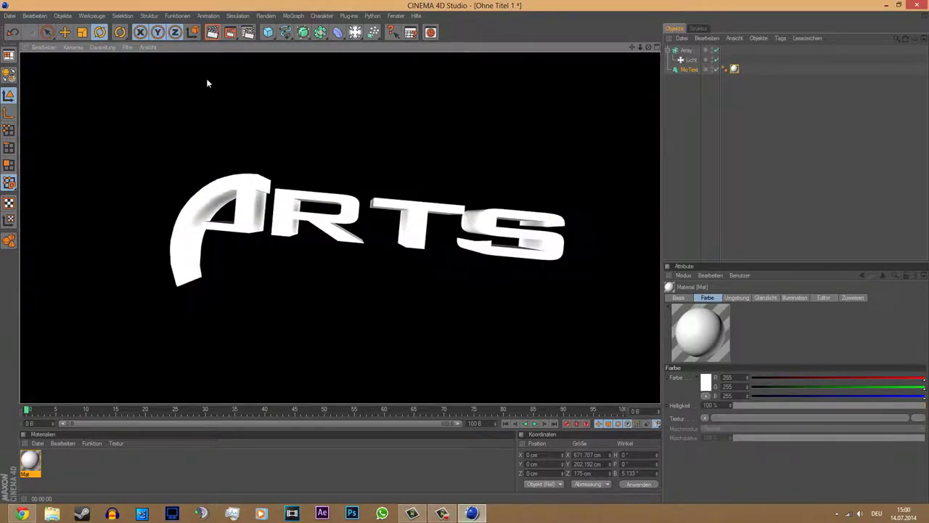
Switch ARTS to the HACKED font with wider horizontal letter spacing, and preview it
scroll(69, 140, "down", 5)
scroll(69, 140, "down", 5)
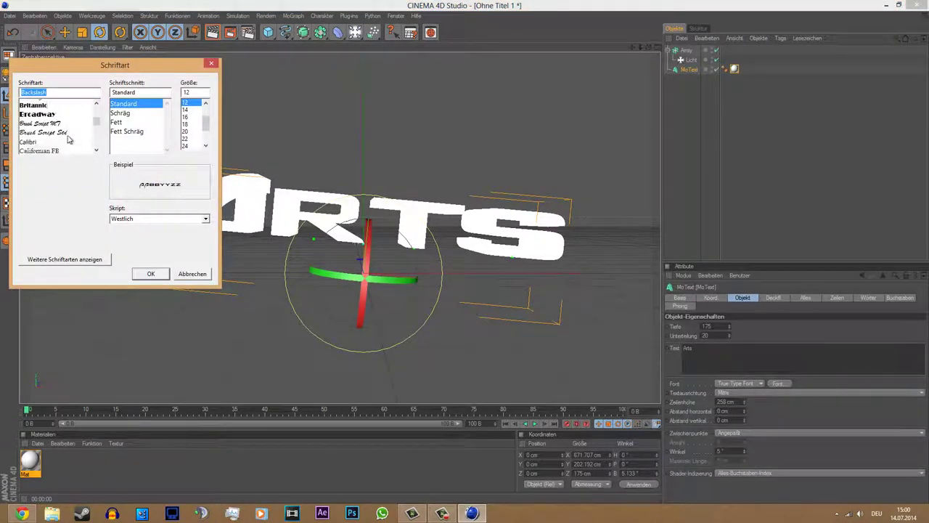
scroll(68, 139, "down", 3)
scroll(49, 125, "down", 3)
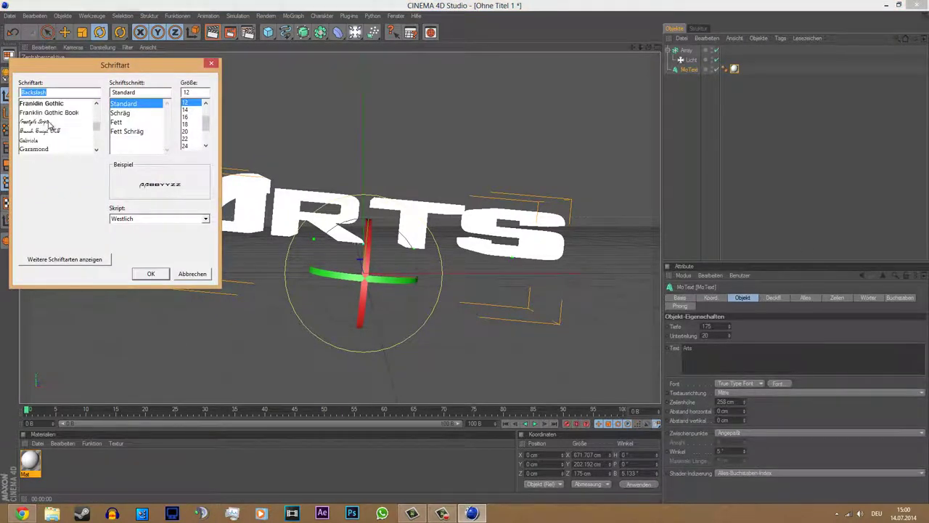
left_click(36, 148)
left_click(150, 274)
left_click_drag(744, 411, 769, 407)
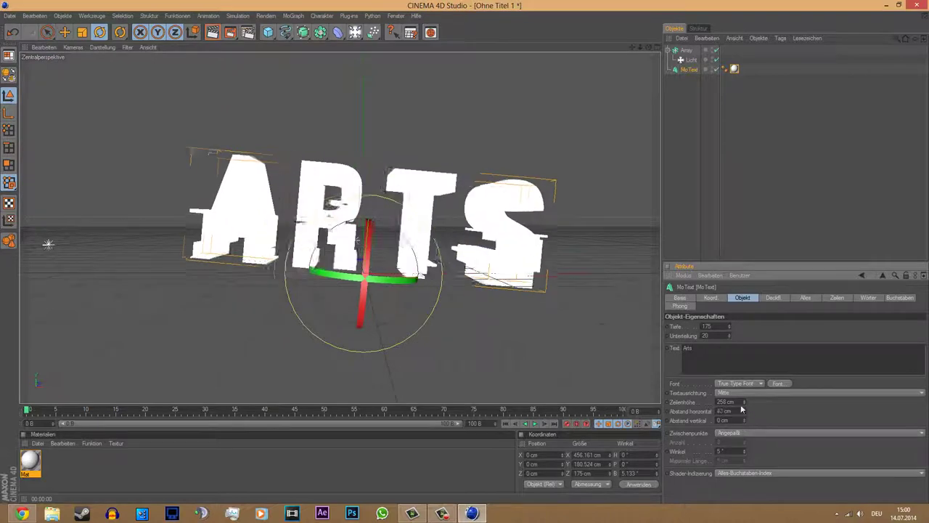
left_click(213, 35)
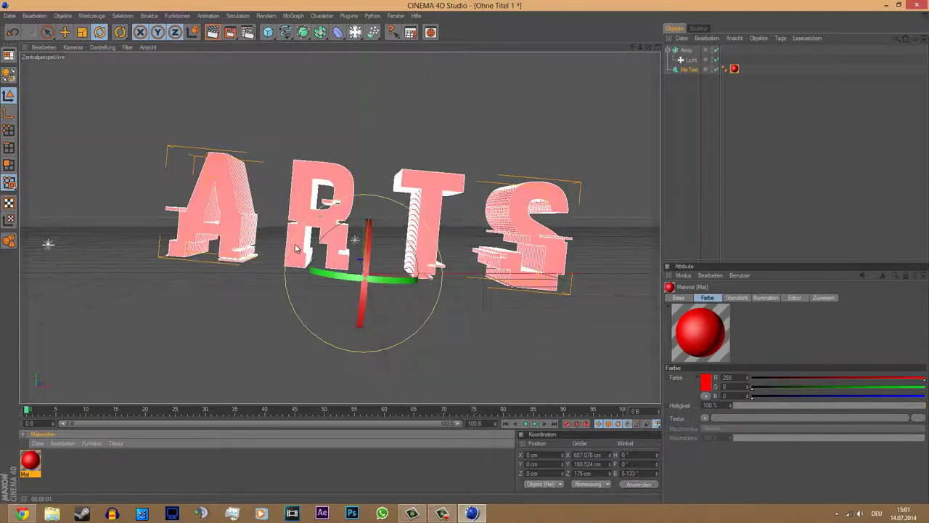
Colour the text material orange through a gradient colour stop
double_click(29, 459)
left_click(252, 99)
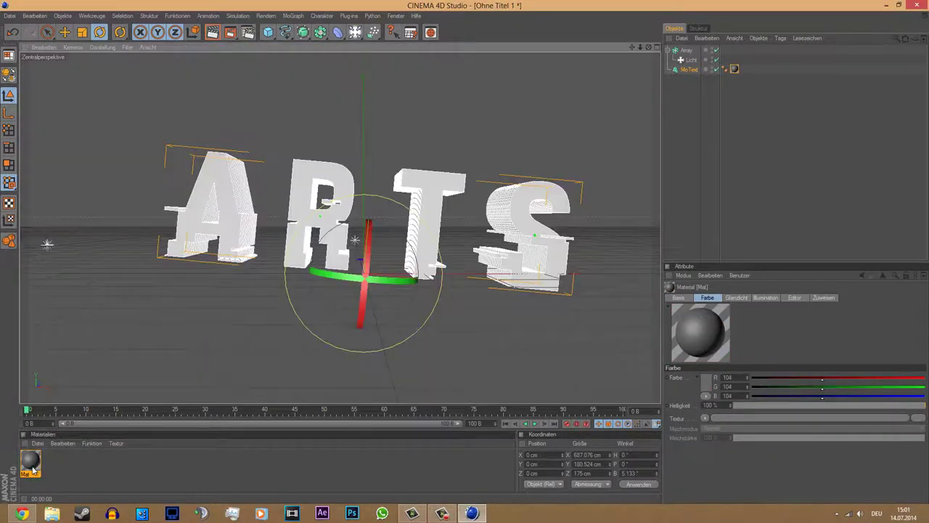
double_click(31, 464)
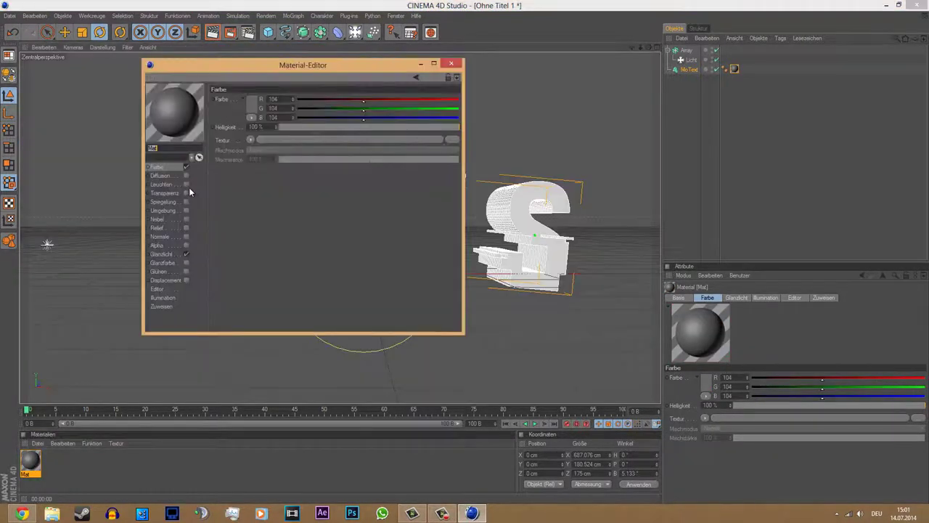
left_click(245, 140)
left_click(261, 256)
double_click(231, 162)
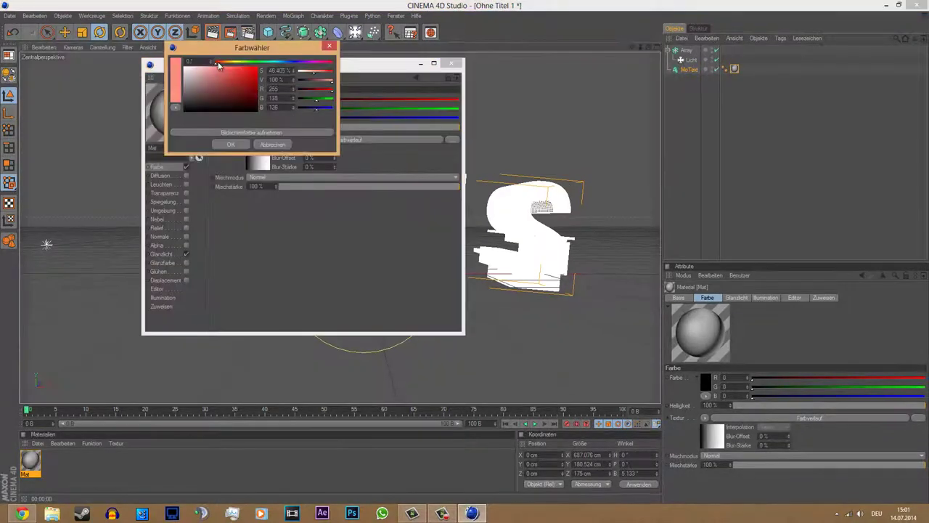
left_click_drag(219, 66, 225, 65)
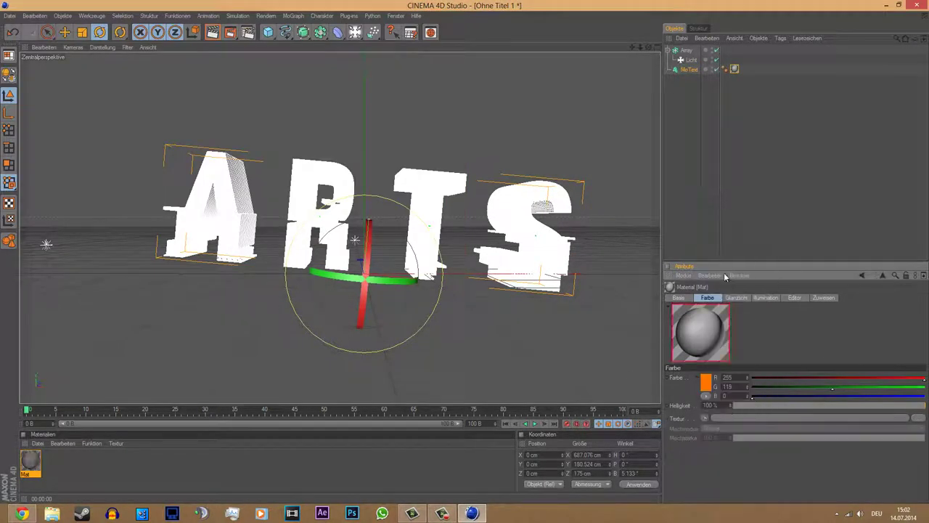
left_click(707, 396)
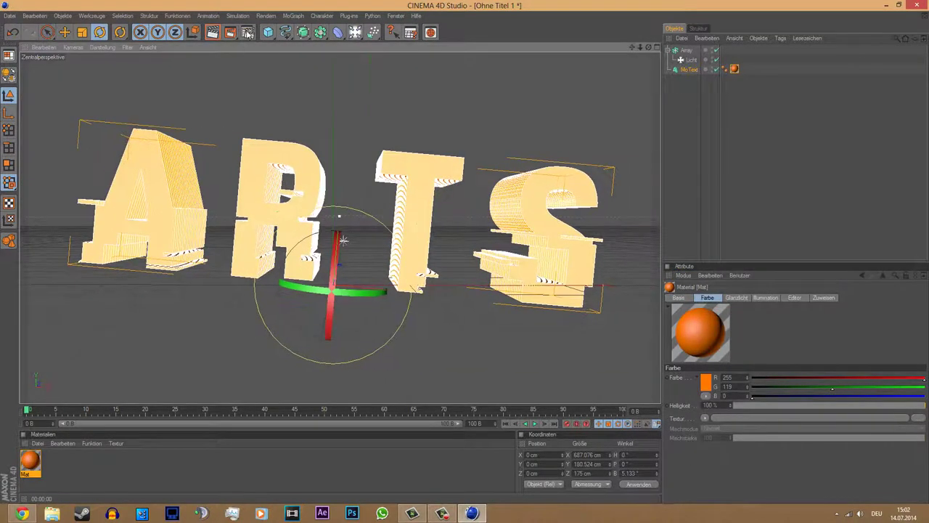
left_click(248, 32)
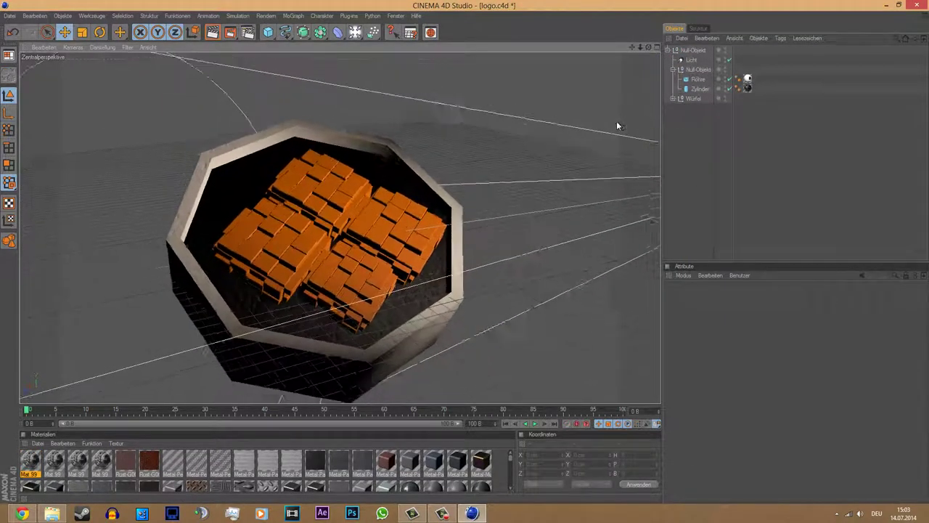
Give the octagonal Röhre frame's texture Quader (cube) mapping and preview the logo render
left_click(701, 61)
left_click(212, 32)
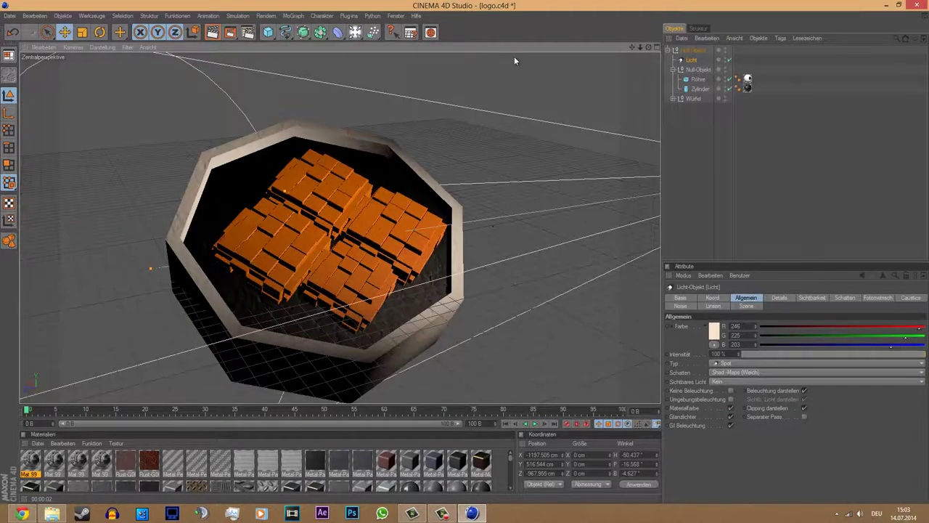
mouse_move(514, 60)
left_mouse_down()
mouse_move(622, 48)
mouse_move(466, 255)
left_mouse_up()
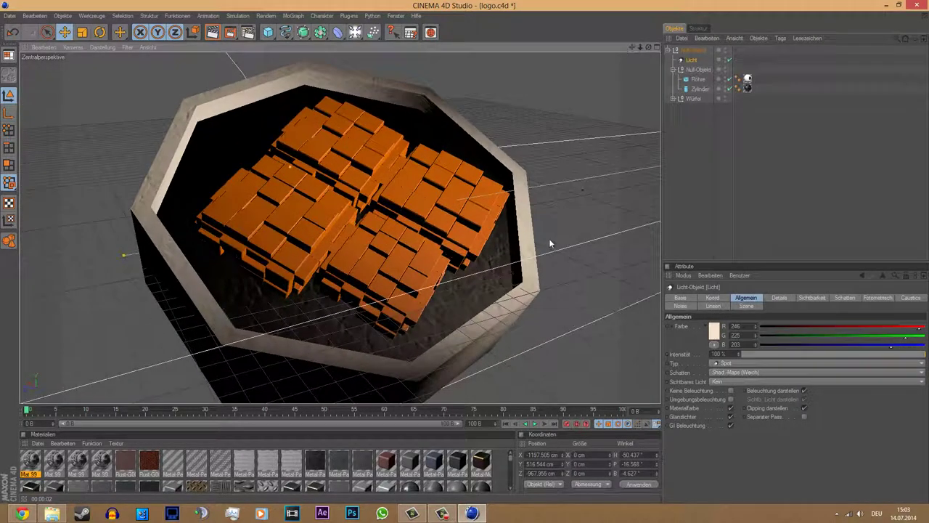
left_click(701, 89)
left_click(698, 79)
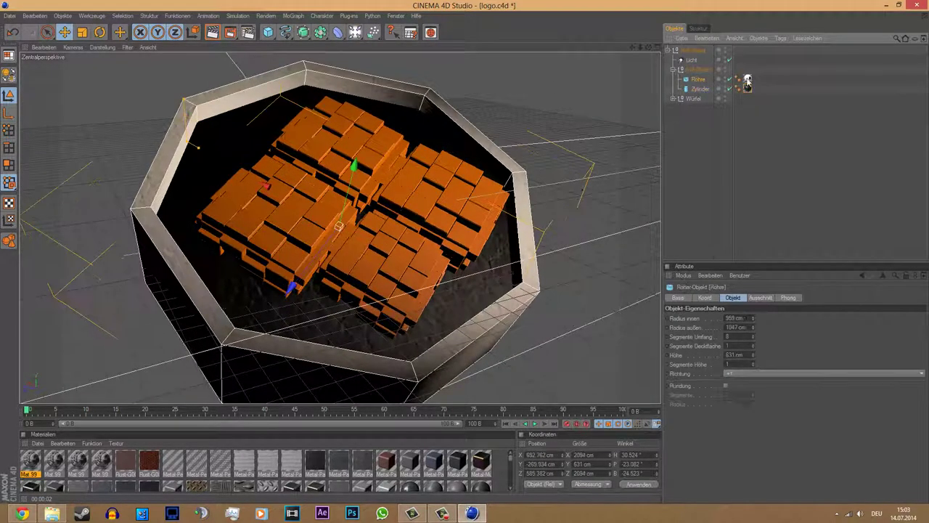
left_click(748, 78)
left_click(760, 337)
left_click(759, 381)
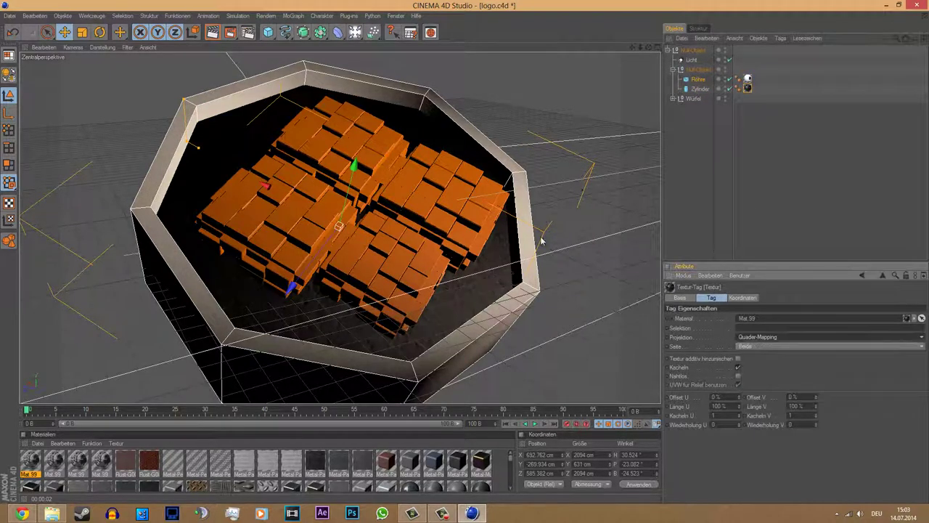
key("ctrl+r")
Open the render save settings and browse toward the Banner2 folder
key("ctrl+b")
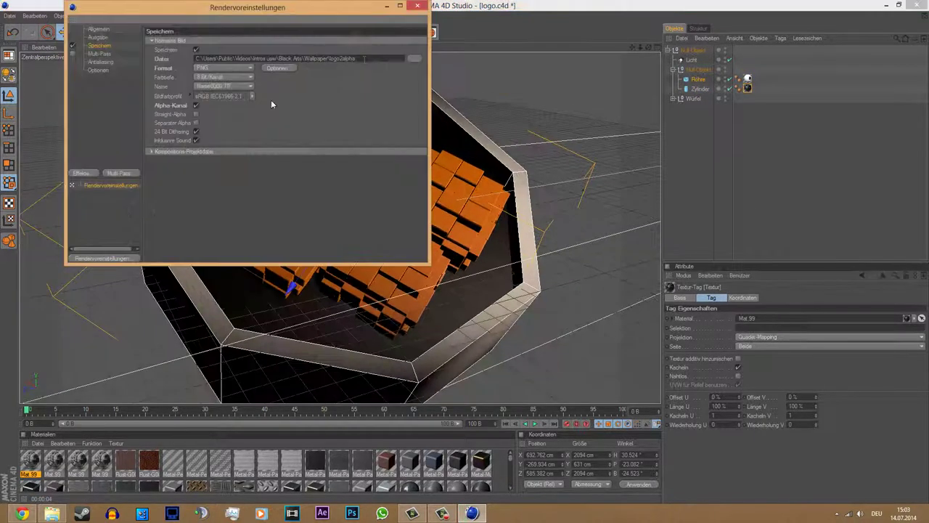
left_click(411, 64)
left_click(308, 39)
Save the logo render as backlogo in Banner2 and render it at 2560×1600
left_click(342, 174)
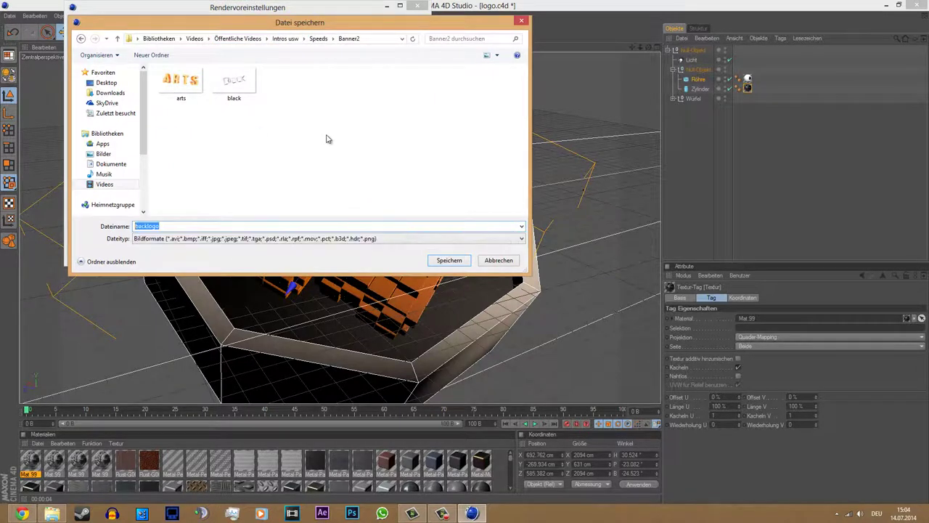
left_click(450, 260)
left_click(417, 6)
key("shift+r")
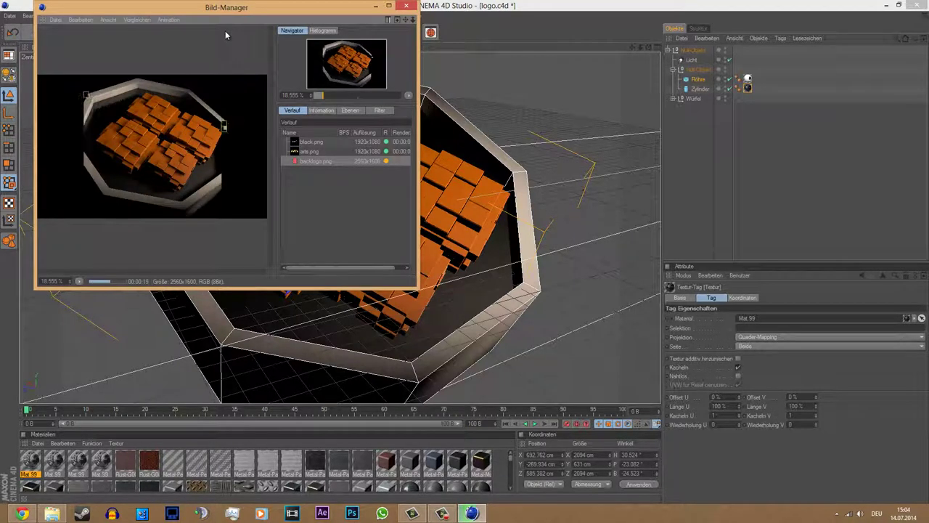
left_click(406, 5)
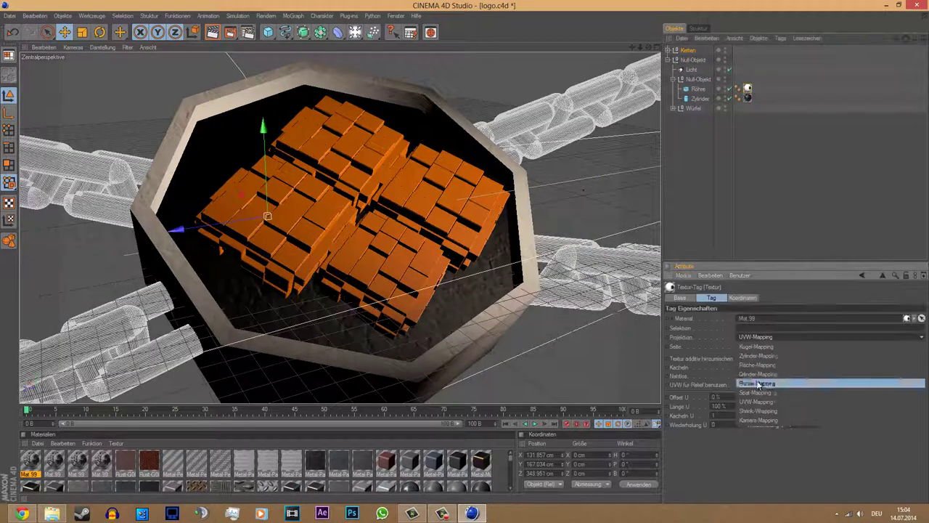
Hide the octagon logo group and move the spotlight to shine along the Ketten chain
left_click(726, 81)
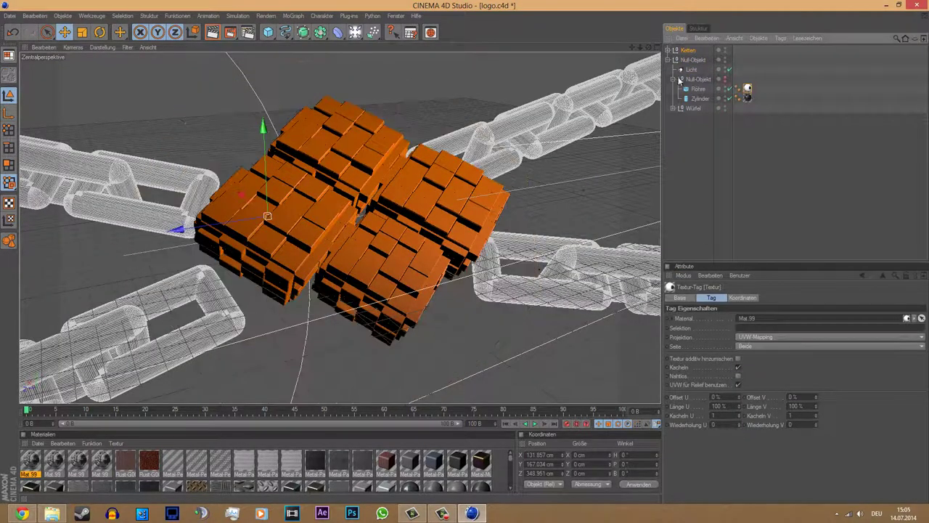
key("ctrl+z")
key("ctrl+z")
key("ctrl+z")
left_click(689, 59)
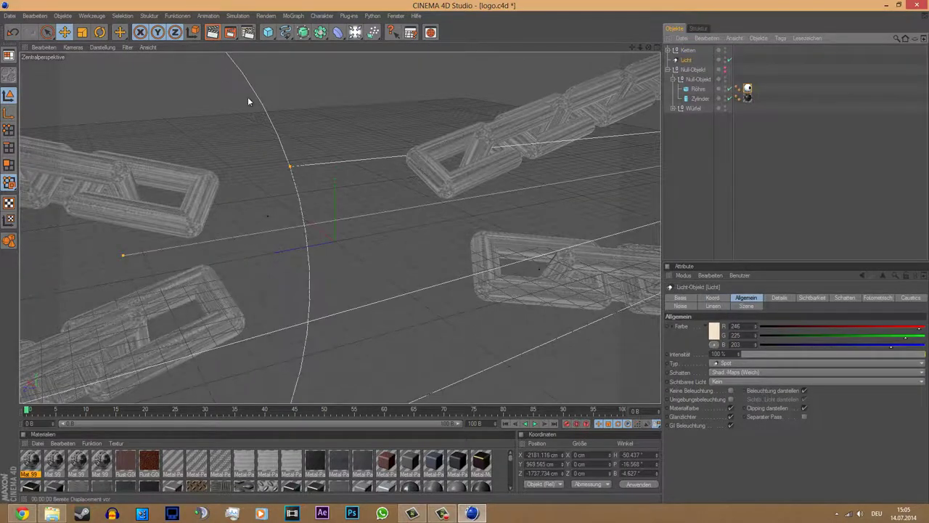
left_click(348, 174)
left_click_drag(640, 47, 484, 173)
left_click(484, 173)
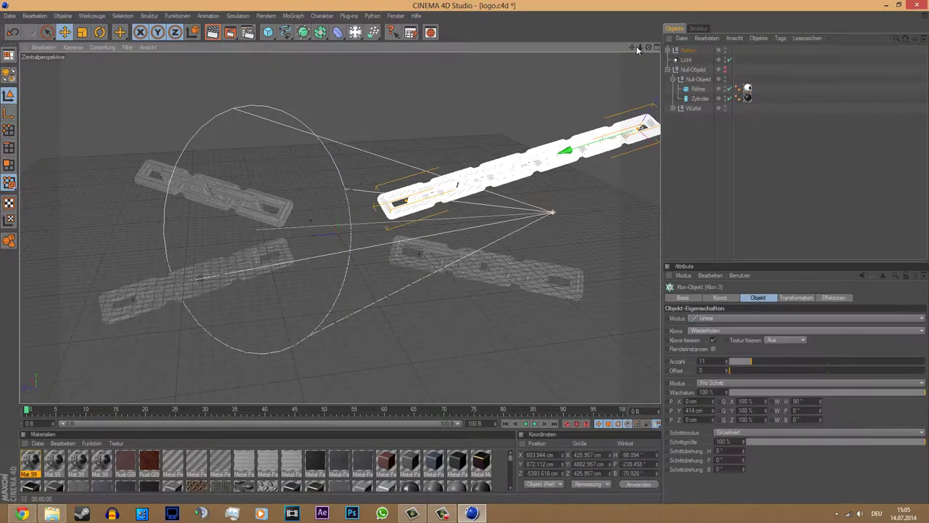
mouse_move(638, 48)
left_mouse_down()
mouse_move(462, 249)
mouse_move(548, 216)
mouse_move(467, 257)
left_mouse_up()
left_click(687, 59)
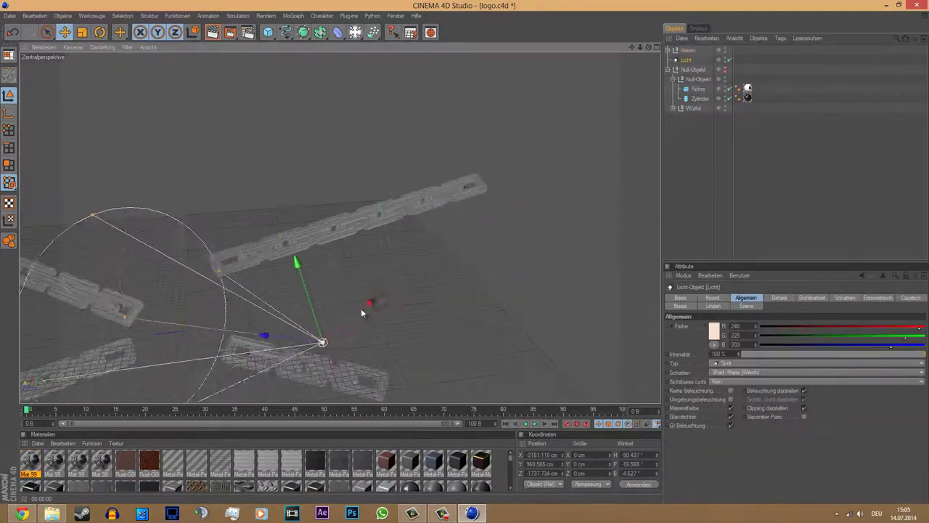
left_click_drag(361, 313, 338, 226)
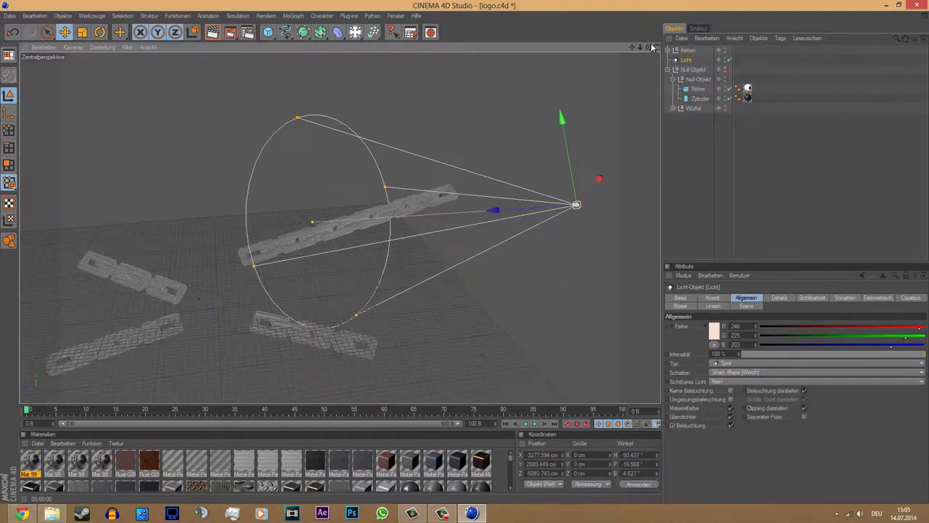
mouse_move(653, 47)
left_mouse_down()
mouse_move(468, 250)
mouse_move(500, 126)
left_mouse_up()
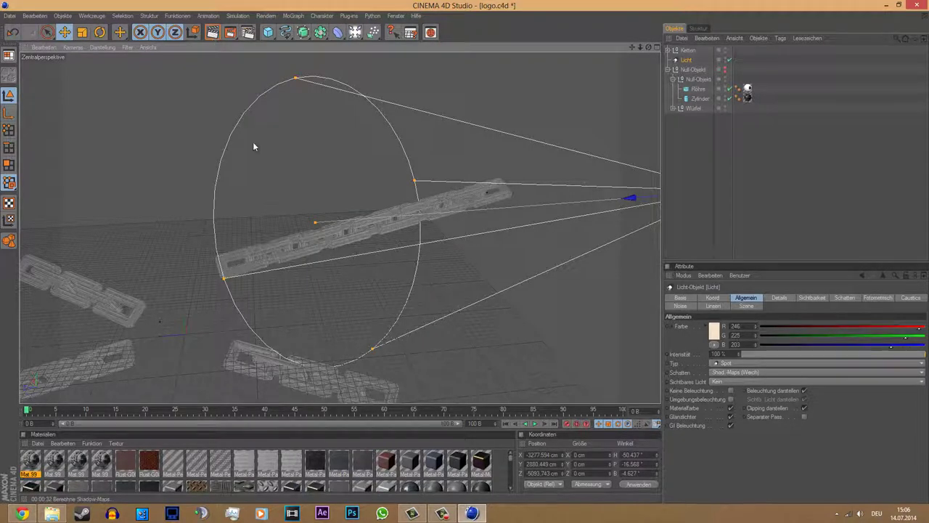
Return the viewport to the perspective view and launch Photoshop CC
left_click(280, 143)
left_click(658, 48)
left_click(658, 47)
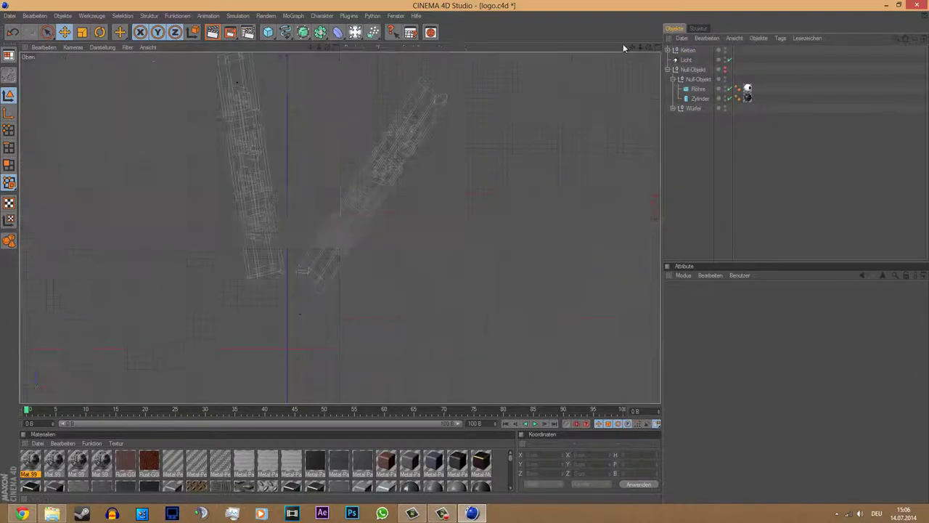
middle_click(624, 48)
left_click(335, 46)
scroll(106, 158, "down", 2)
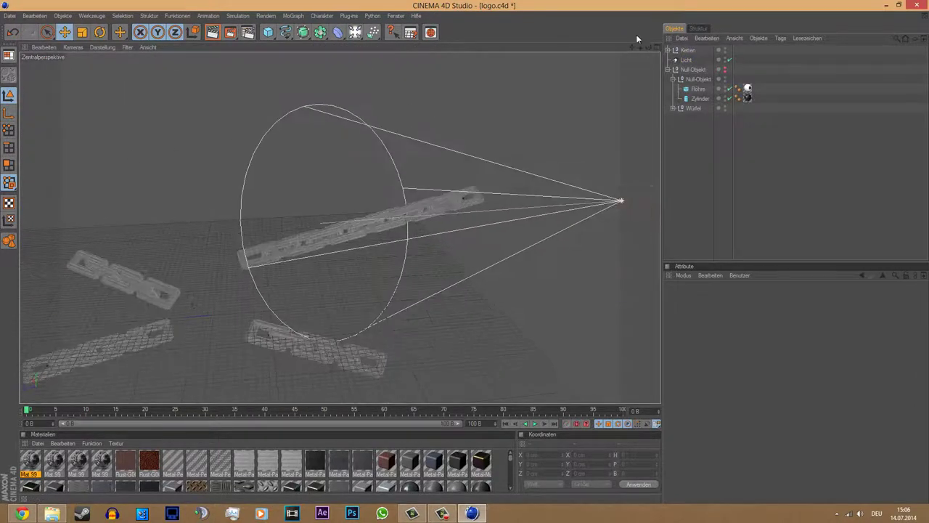
left_click(350, 516)
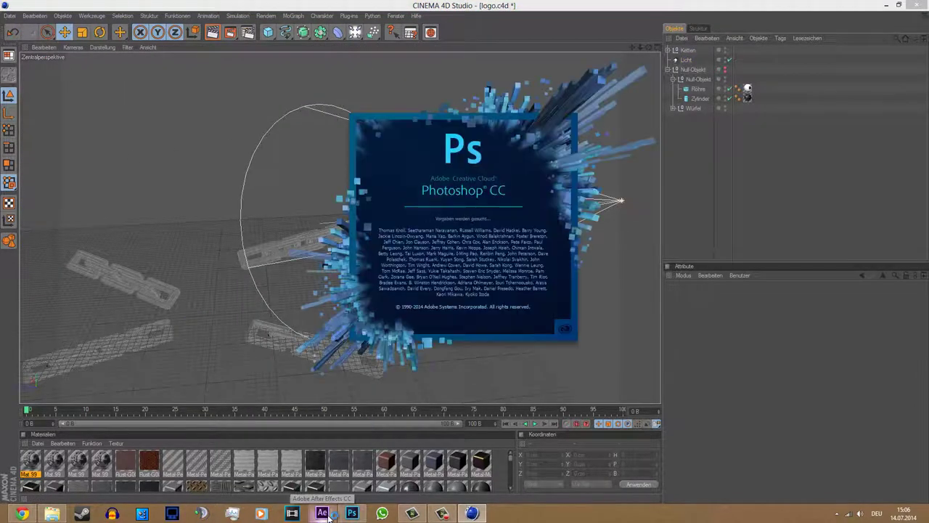
Launch After Effects CC from the taskbar and minimize the empty Photoshop window
left_click(325, 514)
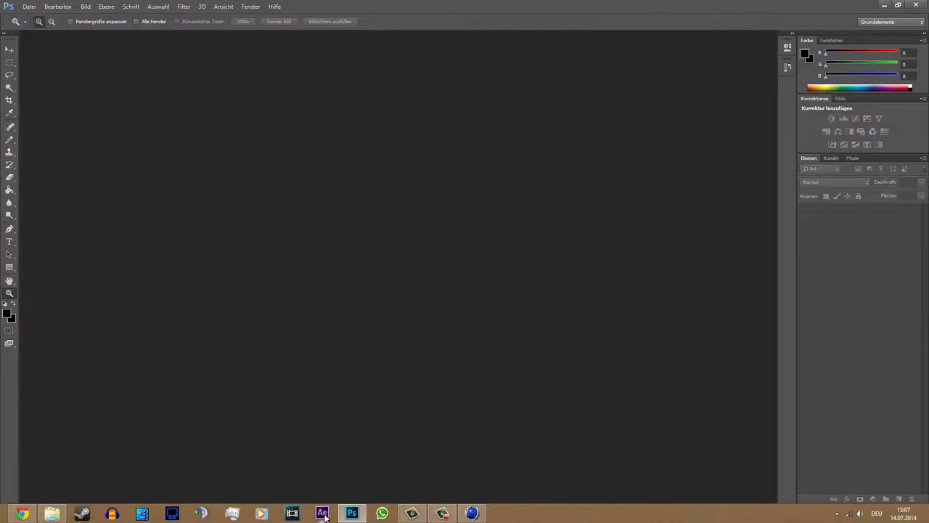
left_click(884, 5)
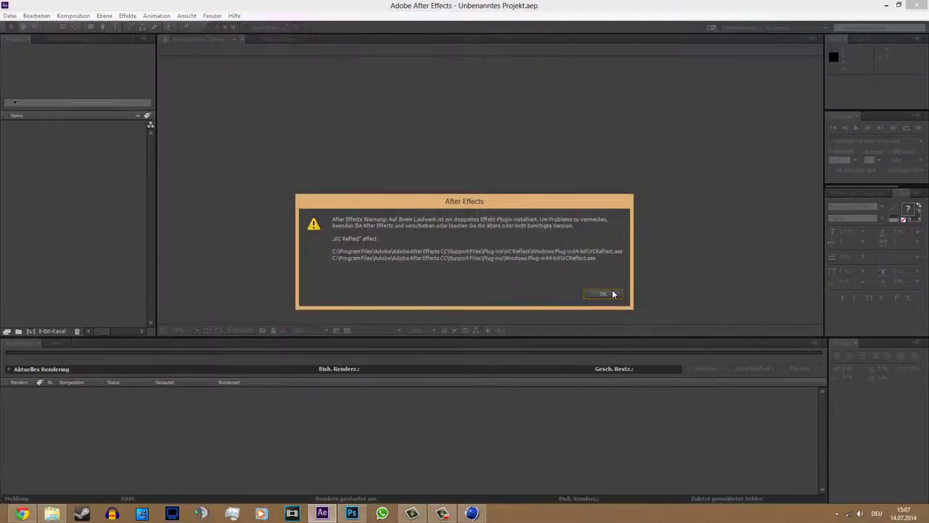
Dismiss the plugin warning and import arts and black from Intros usw > Speeds > Banner2
left_click(604, 294)
left_click(249, 224)
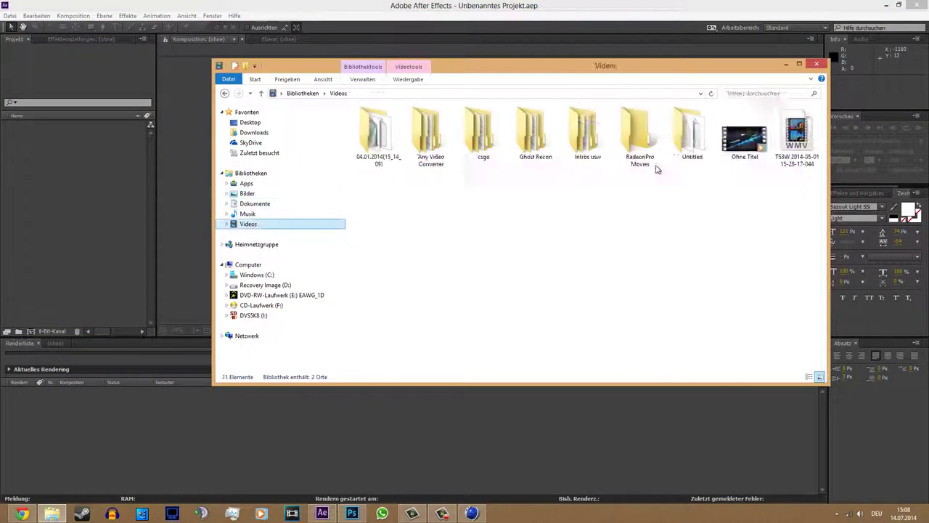
double_click(656, 164)
double_click(535, 196)
double_click(379, 129)
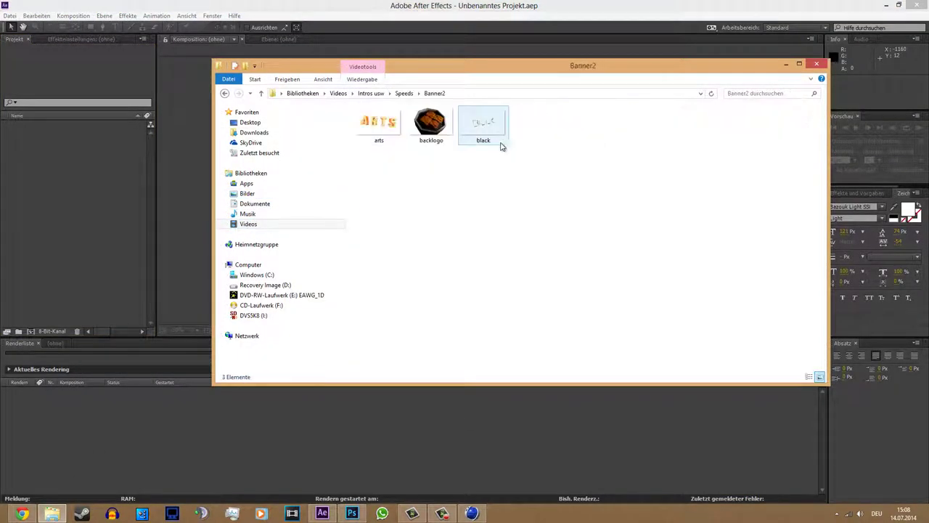
left_click(484, 125)
left_click(379, 124, "ctrl")
left_click_drag(379, 125, 92, 180)
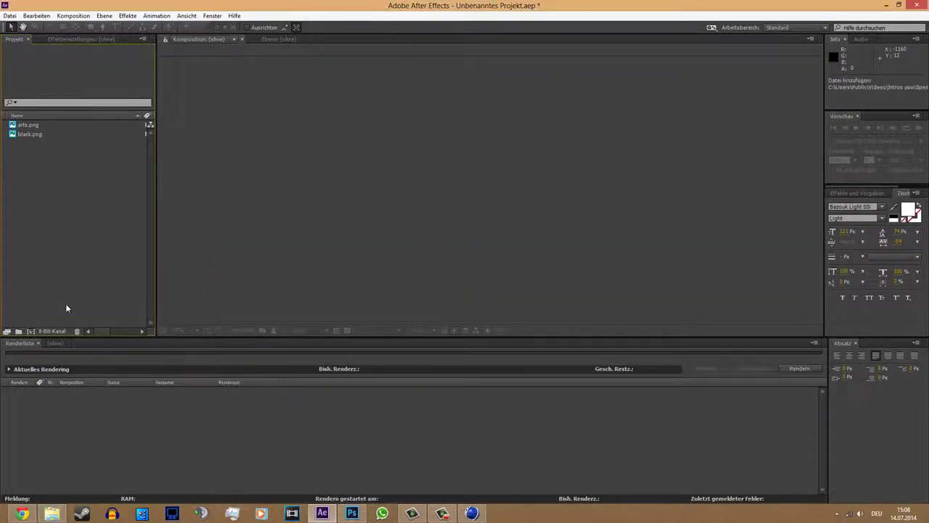
Make a comp from black, with a CC Cross Blur adjustment layer (Radius X 500, Y 0)
left_click_drag(29, 137, 31, 331)
key("ctrl+alt+y")
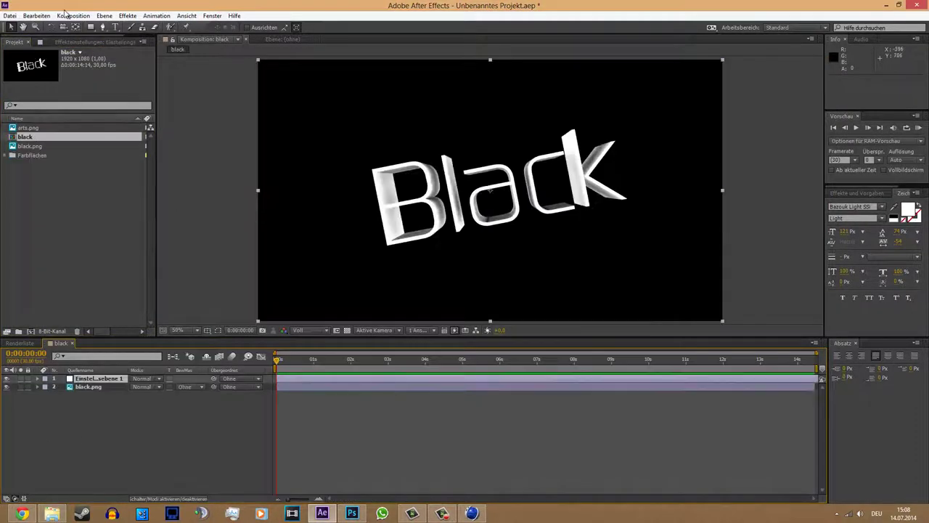
left_click(871, 193)
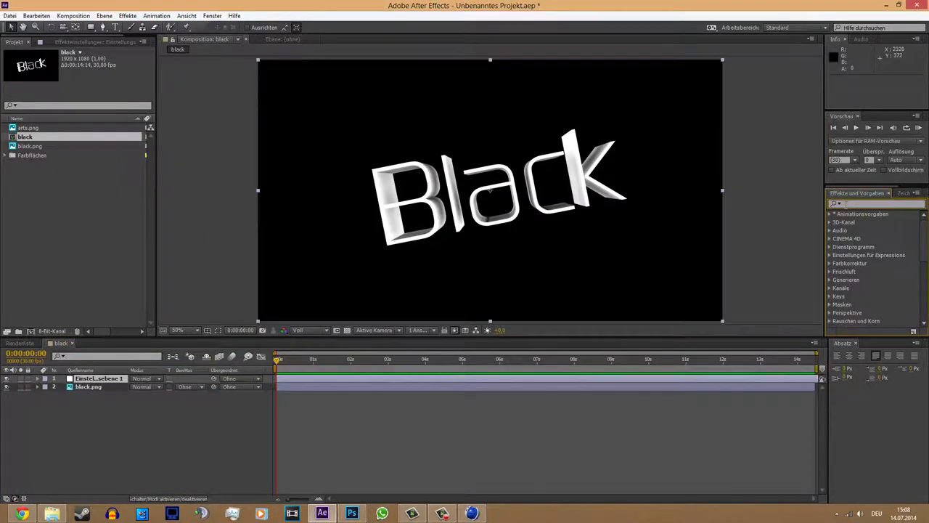
type("cro")
left_click_drag(868, 238, 178, 383)
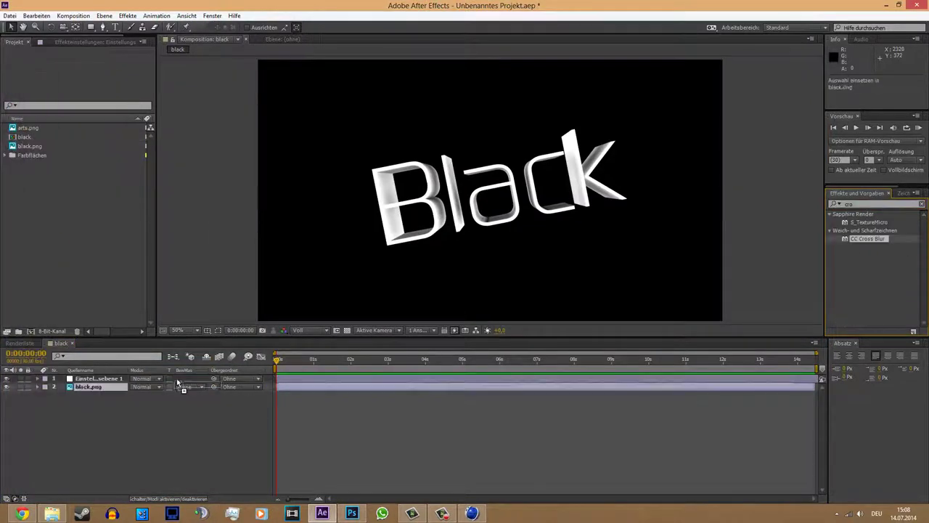
left_click_drag(88, 69, 264, 114)
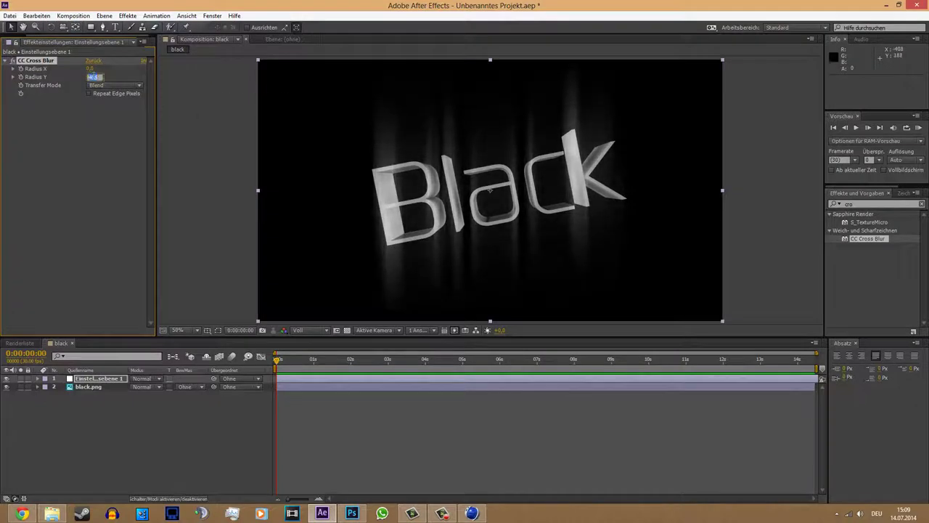
type("0")
key("Return")
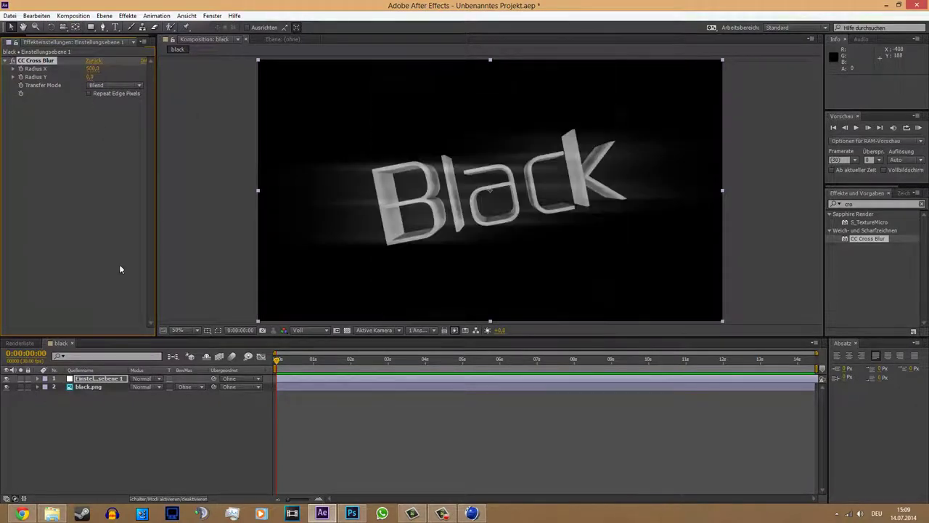
left_click(14, 42)
Add arts.png twice to the comp, setting the copy to Add (Addieren) blending
left_click_drag(29, 127, 87, 396)
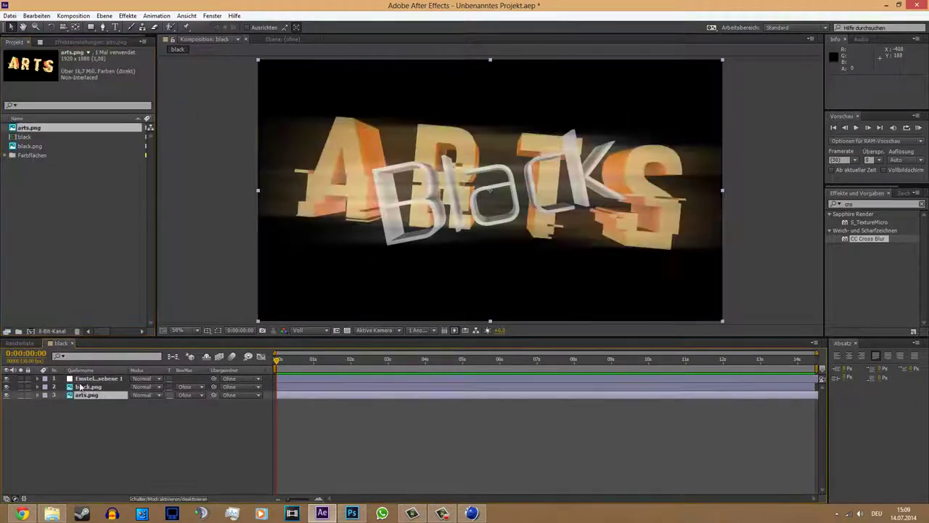
left_click(6, 387)
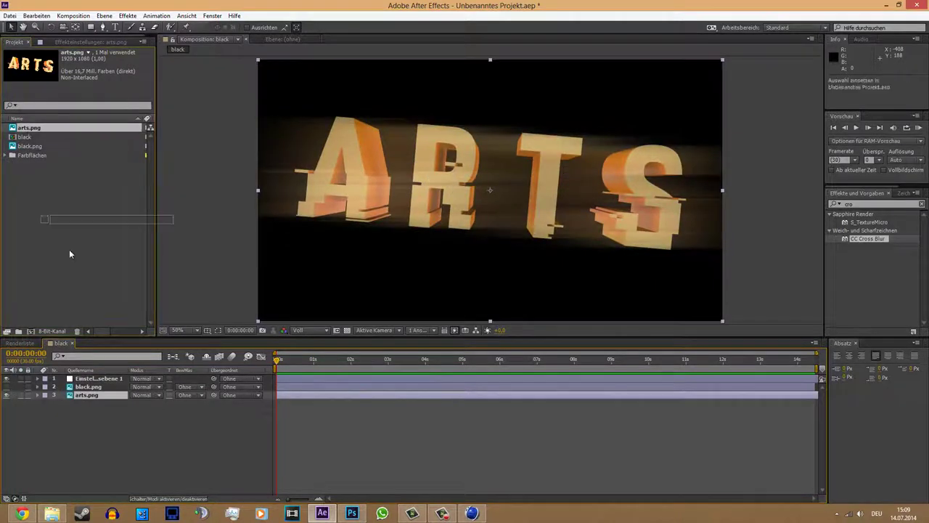
left_click_drag(69, 254, 87, 395)
left_click(145, 395)
left_click(175, 229)
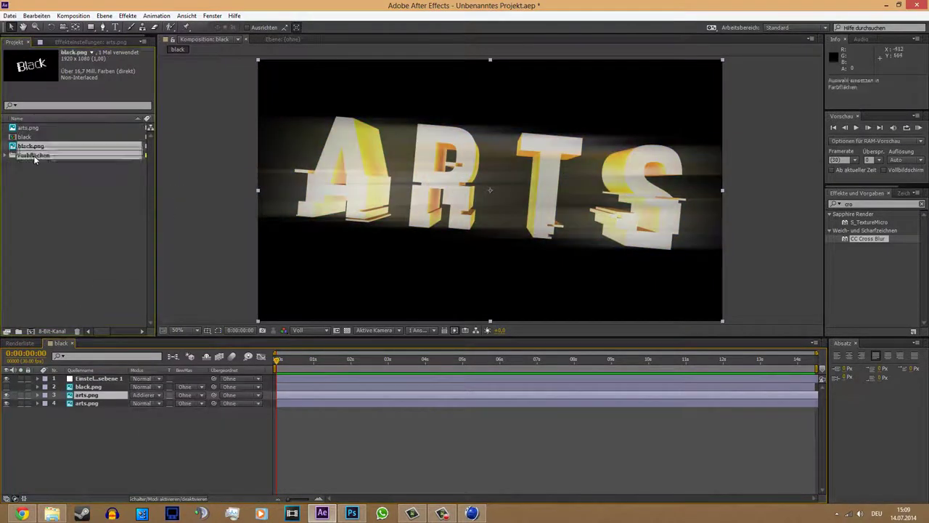
Add a black.png copy in Add mode, hide both ARTS layers, and queue the comp for rendering
left_click_drag(29, 145, 87, 387)
left_click(145, 386)
left_click(167, 225)
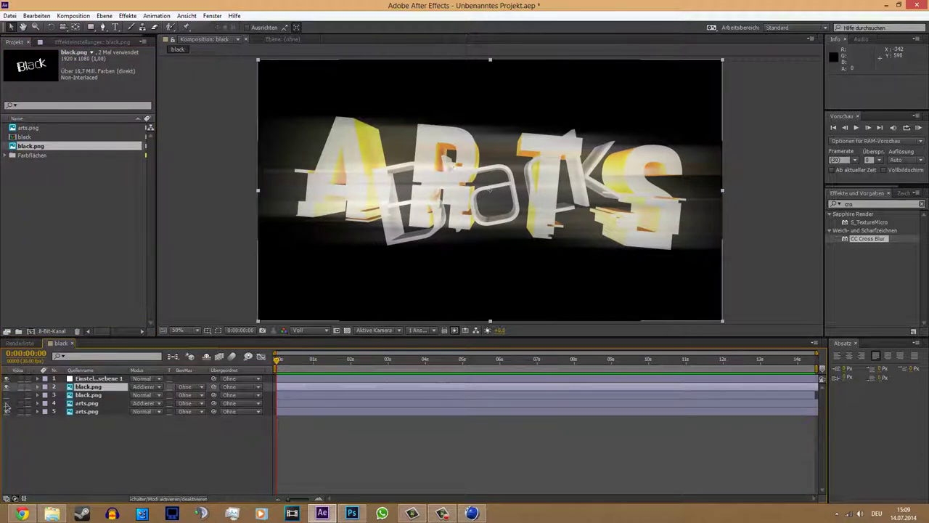
left_click(6, 403)
left_click(7, 411)
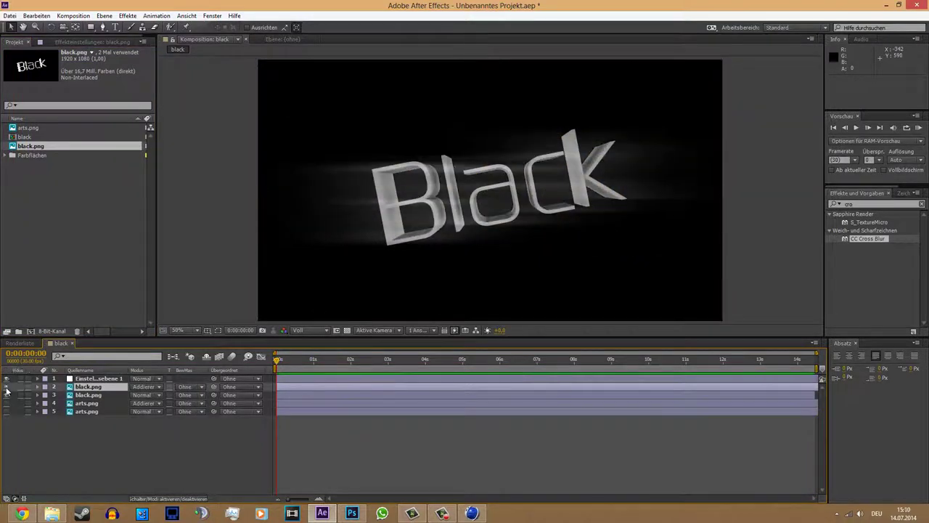
left_click(74, 15)
left_click(109, 94)
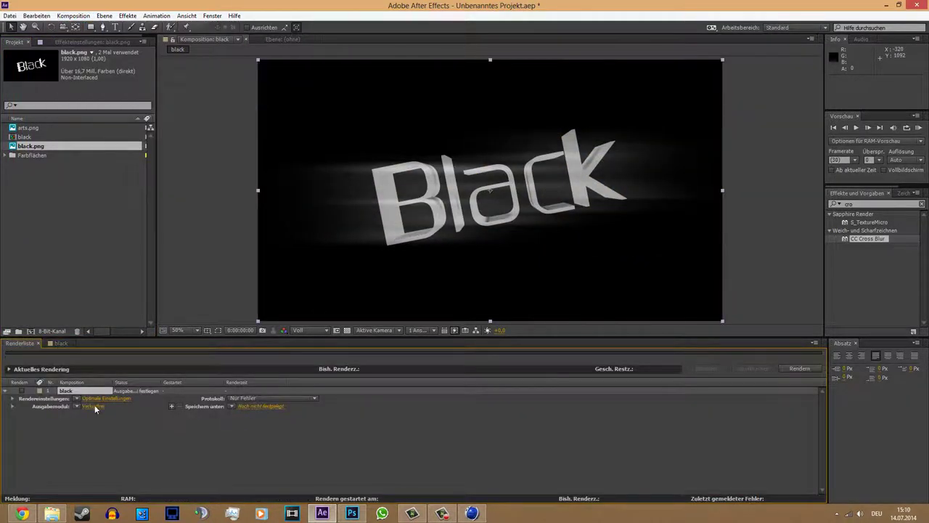
Set the first queued render's output module to PNG Sequence
left_click(94, 407)
left_click(405, 133)
left_click(429, 228)
left_click(552, 405)
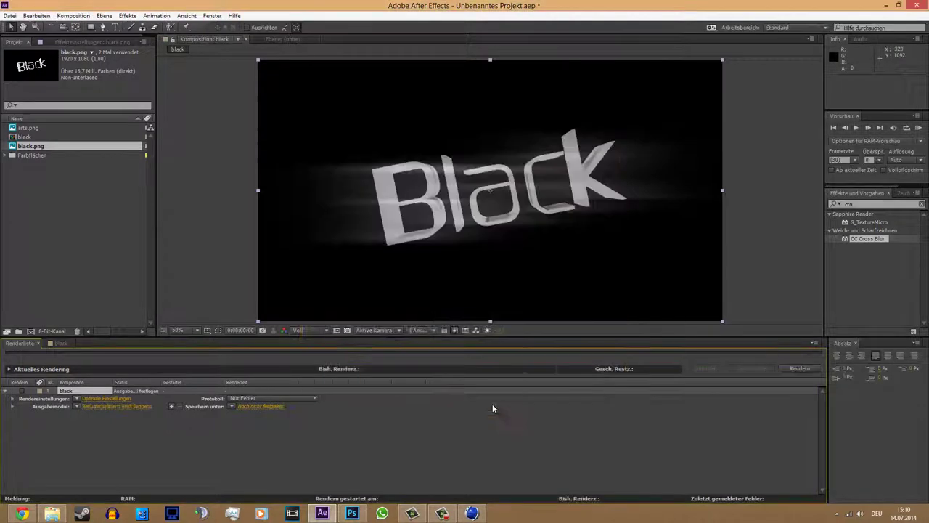
left_click(60, 343)
Queue the black composition a second time, also with PNG Sequence output
left_click(73, 15)
left_click(109, 93)
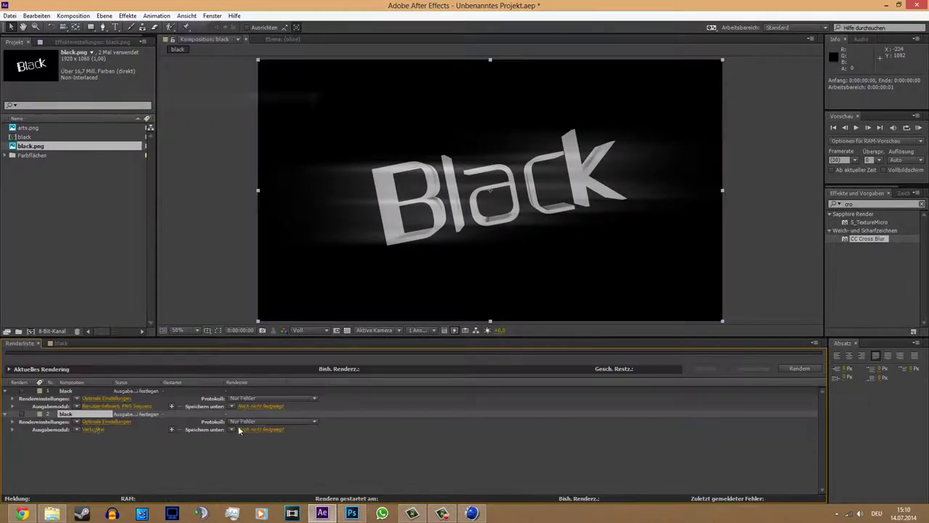
left_click(93, 429)
left_click(404, 133)
left_click(429, 228)
left_click(545, 405)
Save the Black render into Intros usw > Speeds > Banner2
left_click(260, 429)
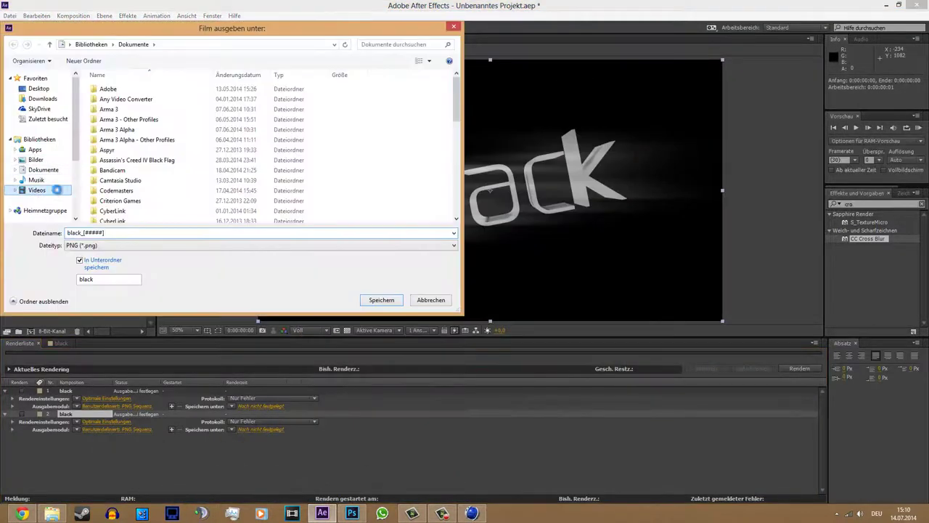
double_click(117, 102)
double_click(322, 156)
double_click(114, 98)
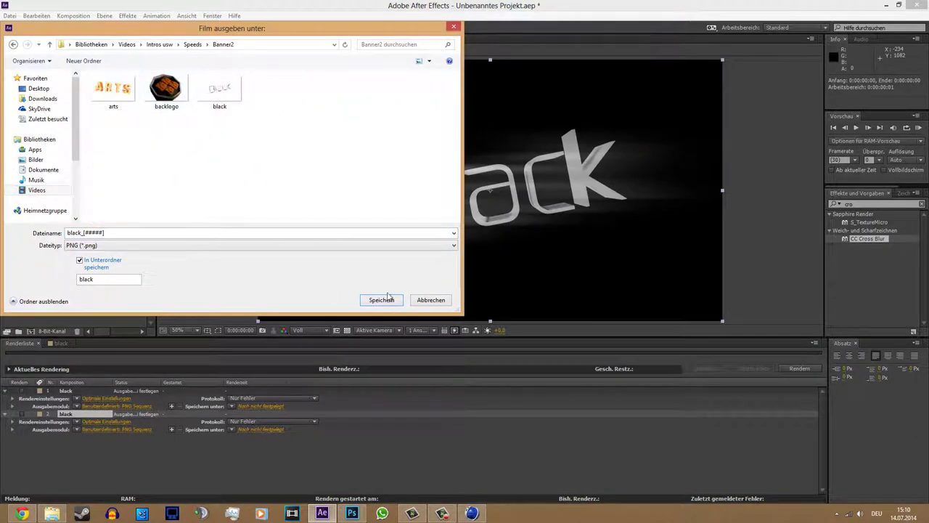
left_click(381, 299)
Show the ARTS layers instead of Black and queue this ARTS version
left_click(60, 343)
left_click_drag(7, 386, 6, 394)
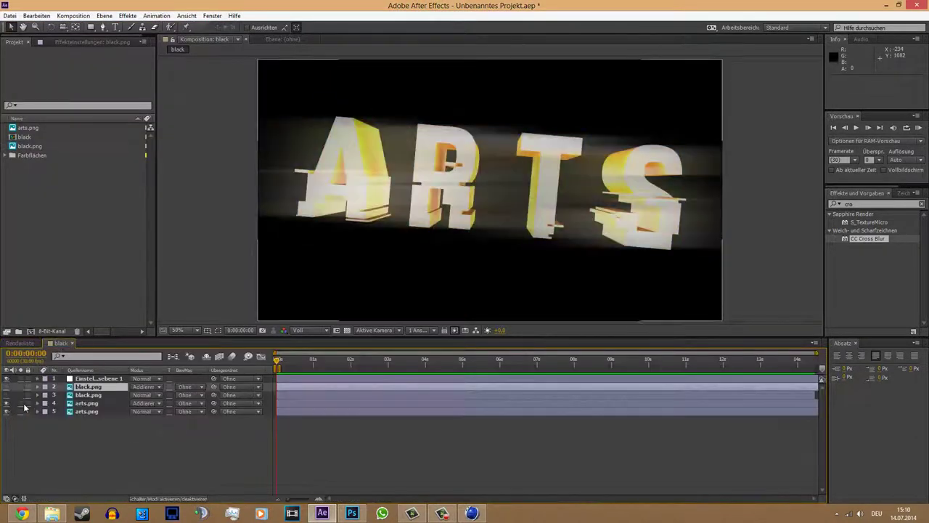
left_click(73, 15)
left_click(109, 85)
left_click(247, 452)
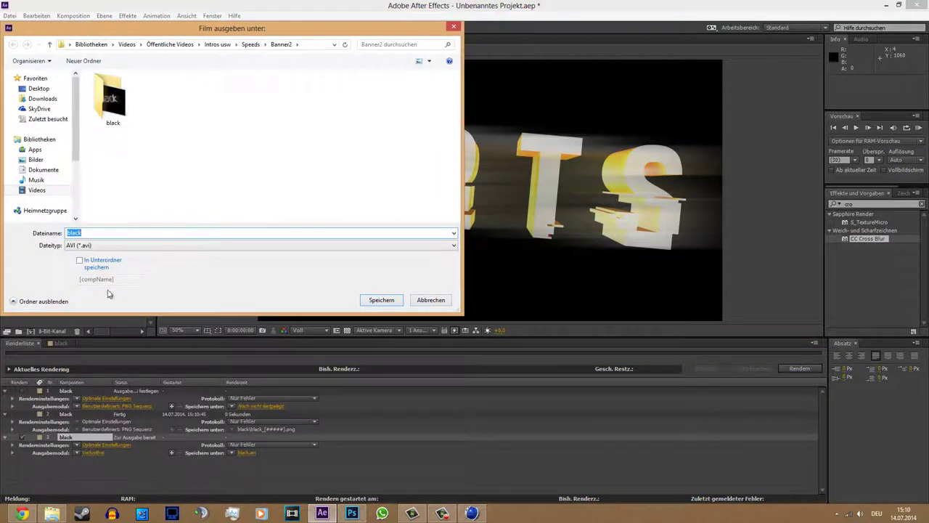
left_click(430, 302)
Give the ARTS render PNG Sequence output, saved beside the Black render in Banner2
left_click(93, 452)
left_click(441, 132)
left_click(436, 262)
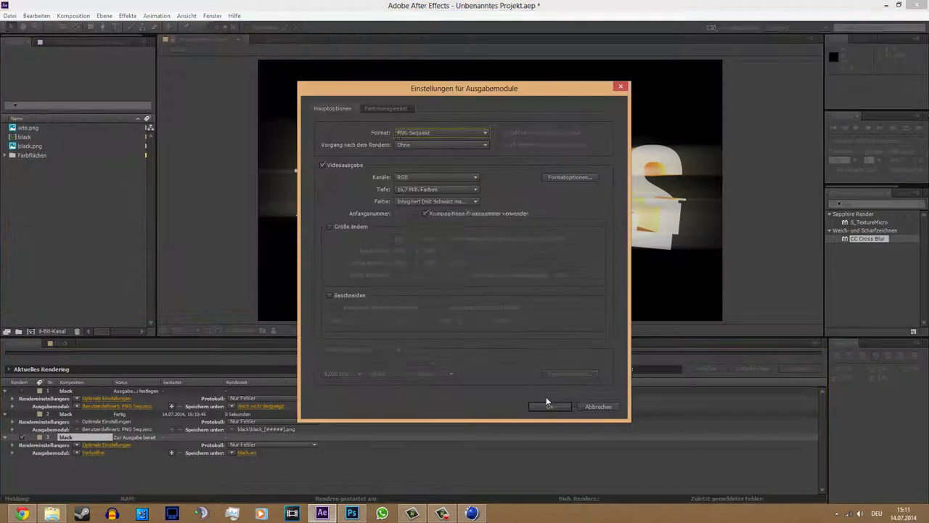
left_click(549, 406)
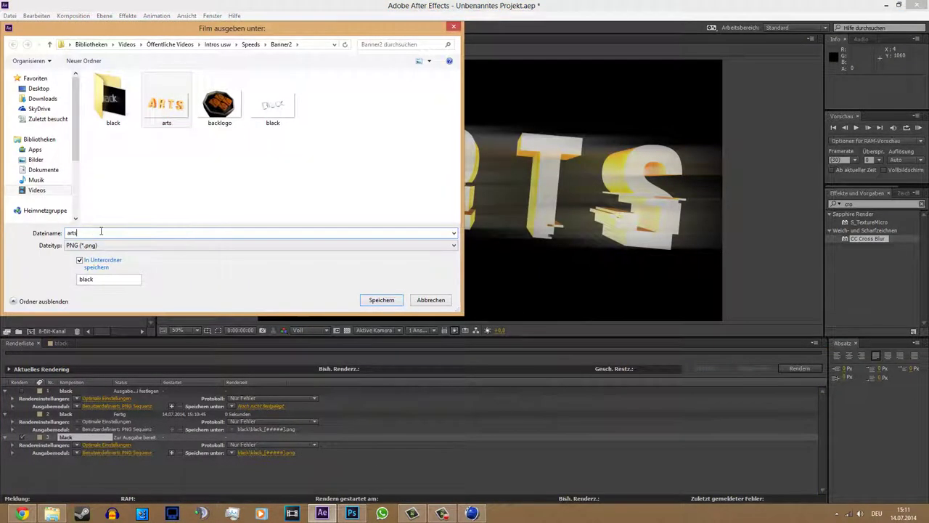
left_click(382, 300)
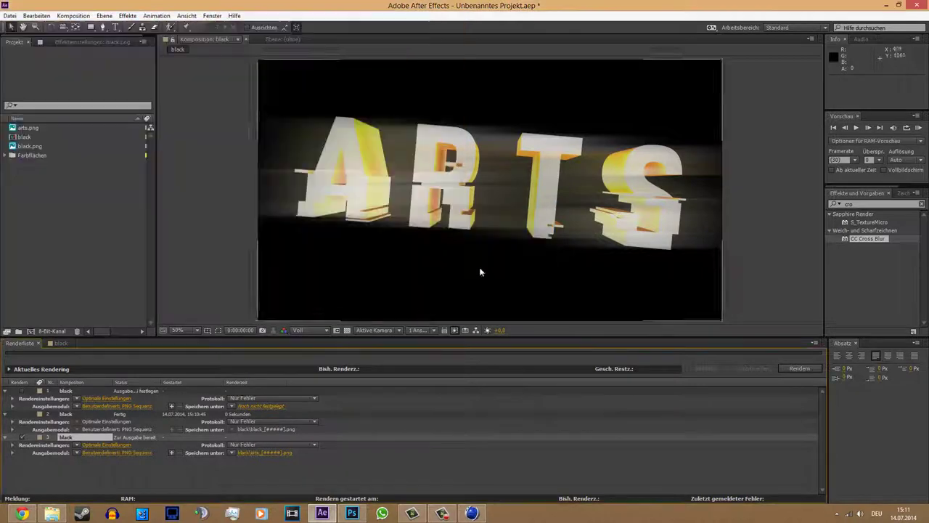
left_click(263, 453)
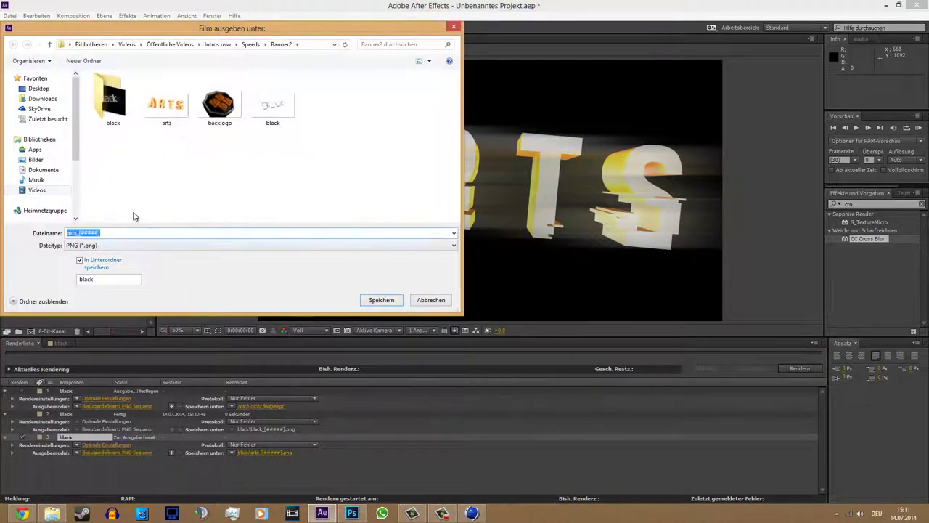
left_click(382, 300)
Render the queue, minimize After Effects, and bring up the folder of renders
left_click(799, 368)
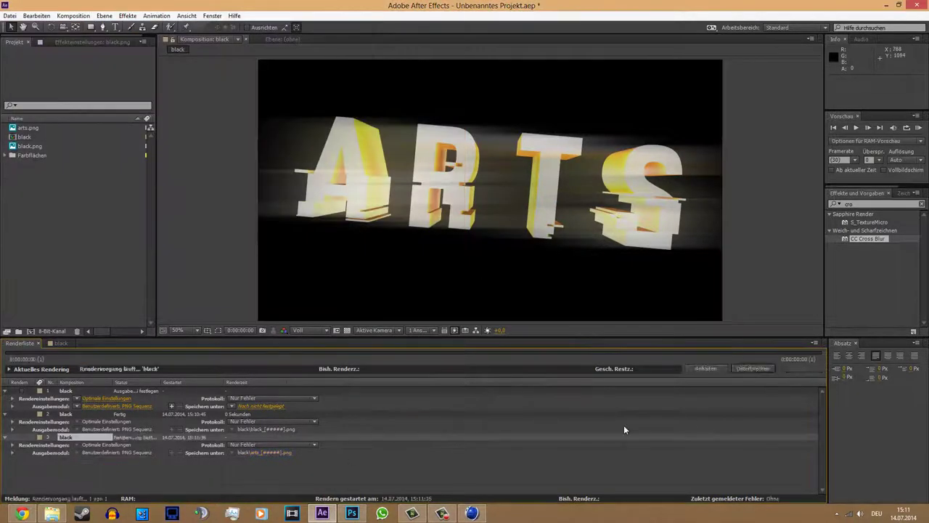
left_click(885, 6)
left_click(52, 514)
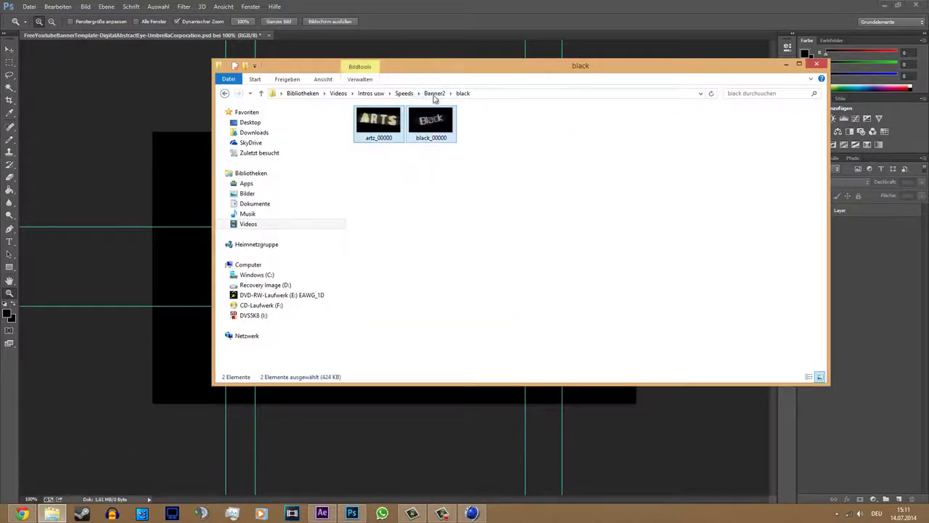
Place black_00000 from Banner2 into the banner, shrunk to about a fifth
left_click(434, 93)
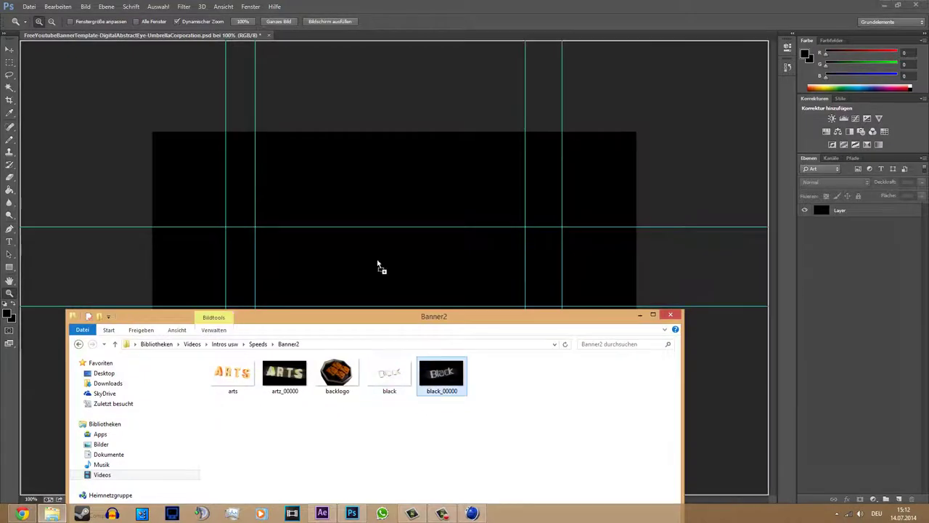
left_click_drag(448, 372, 380, 266)
left_click_drag(613, 121, 460, 208)
Place arts_00000 onto the banner canvas, shrunk and moved into position
left_click(51, 514)
left_click_drag(232, 374, 361, 316)
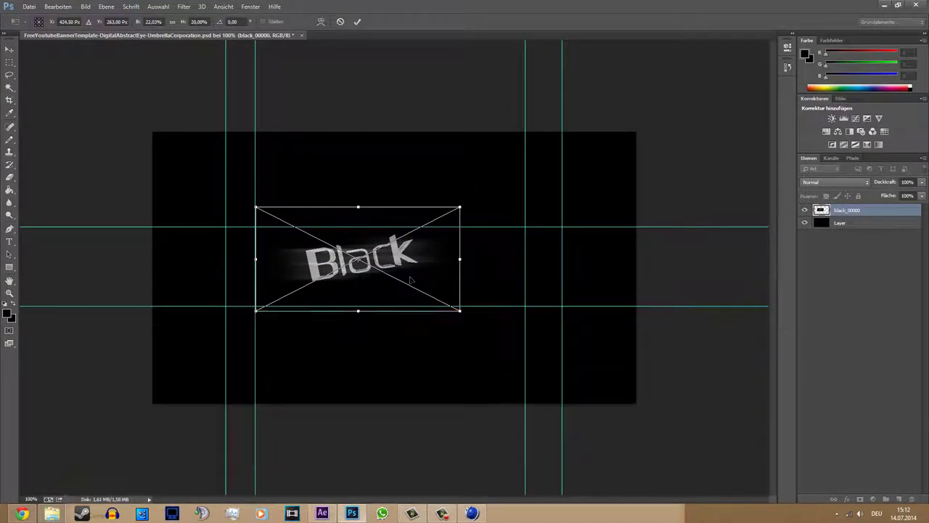
left_click(51, 514)
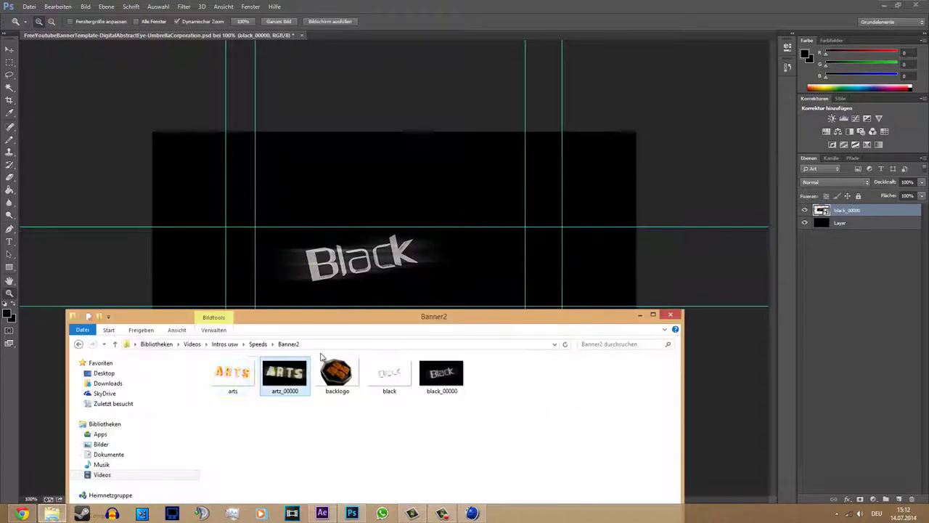
left_click_drag(226, 359, 396, 264)
left_click_drag(637, 130, 494, 207)
mouse_move(393, 268)
left_mouse_down()
mouse_move(454, 290)
mouse_move(447, 279)
left_mouse_up()
Try another blend mode on ARTS, then return it to Normal
left_click(835, 181)
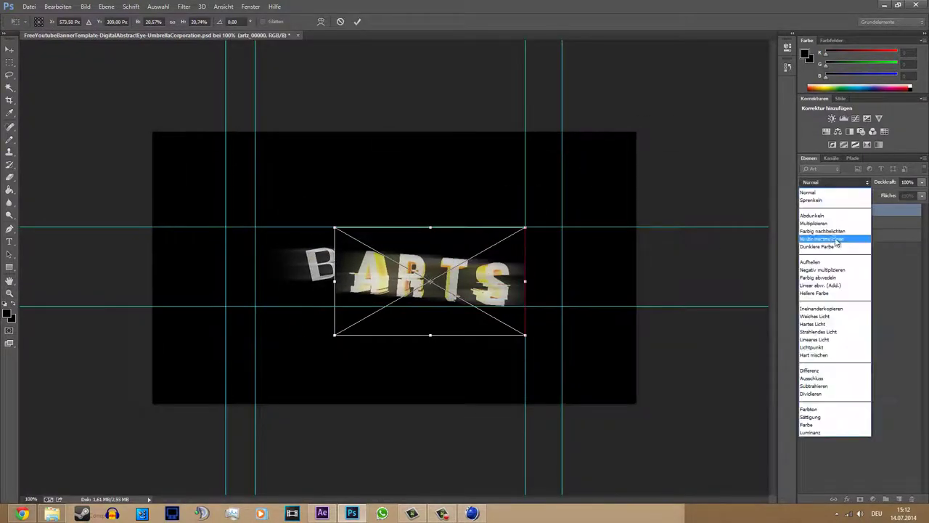
left_click(821, 285)
left_click(835, 182)
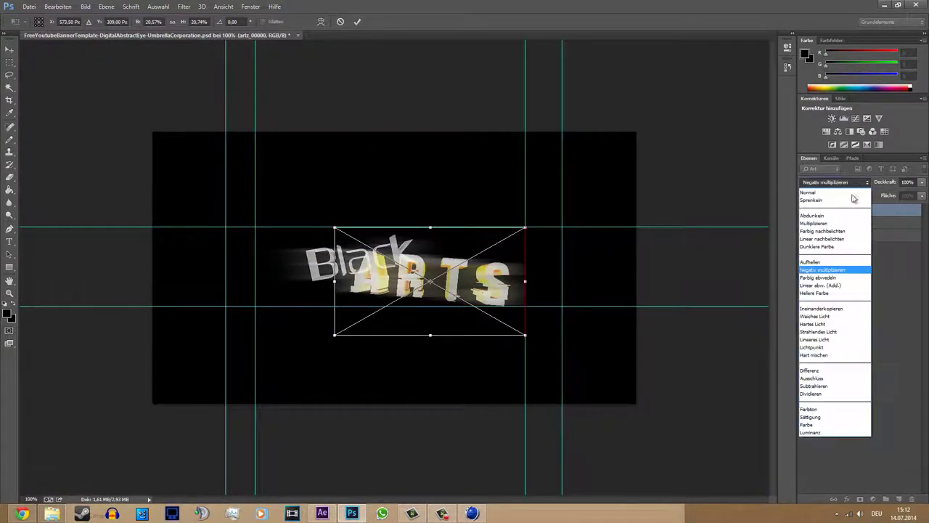
left_click(807, 191)
Shrink ARTS to sit right of Black and commit the placement
mouse_move(465, 289)
left_mouse_down()
mouse_move(530, 288)
mouse_move(494, 290)
left_mouse_up()
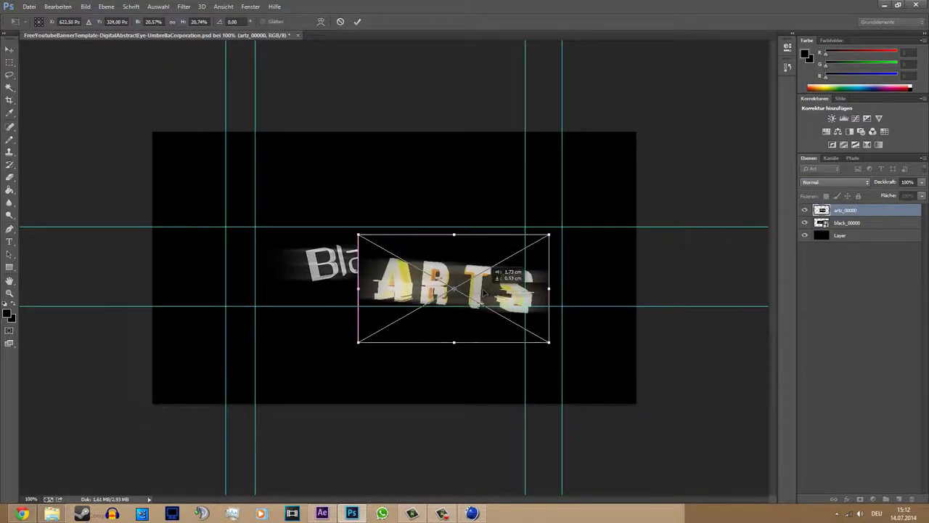
left_click_drag(544, 332, 514, 309)
left_click_drag(479, 291, 448, 285)
key("Return")
key("z")
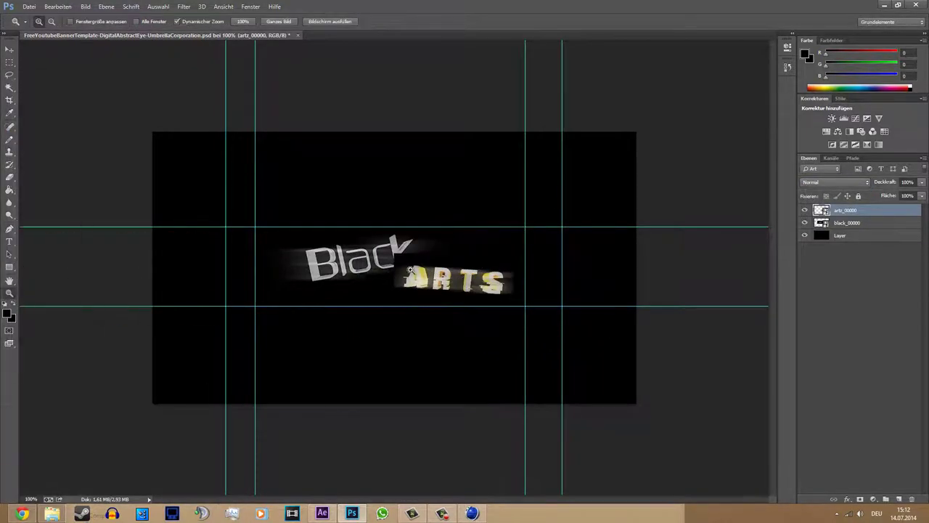
left_click(406, 258)
right_click(381, 321)
left_click(407, 335)
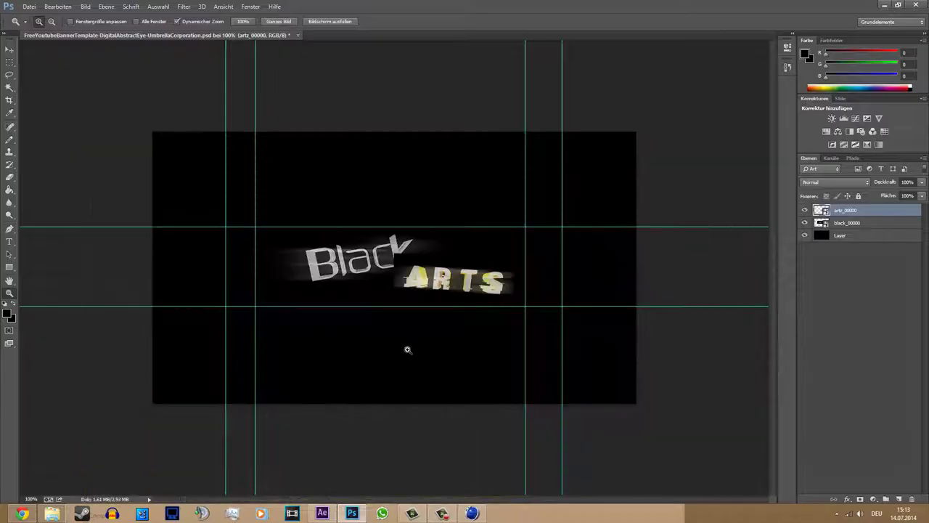
Shrink the orange ARTS render to a small title at the canvas centre with Ctrl+T
key("ctrl+plus")
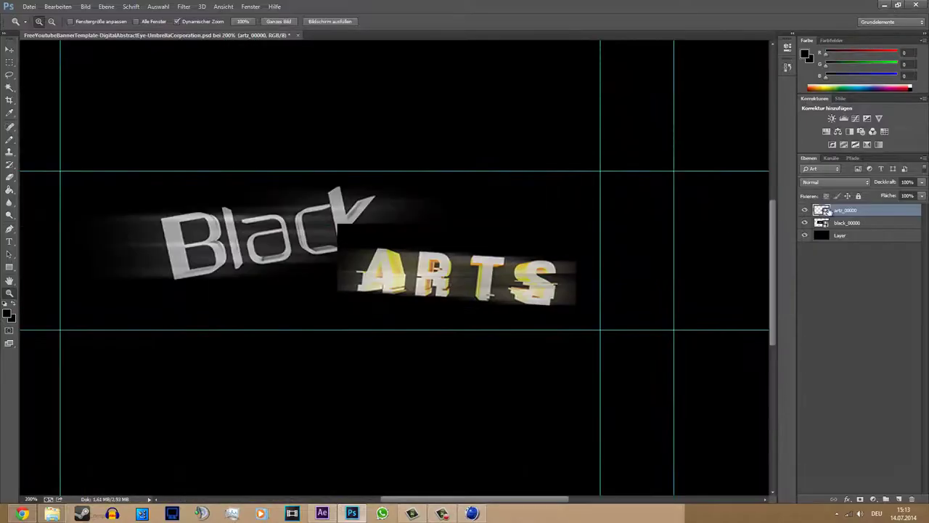
key("ctrl+t")
left_click_drag(591, 305, 612, 364)
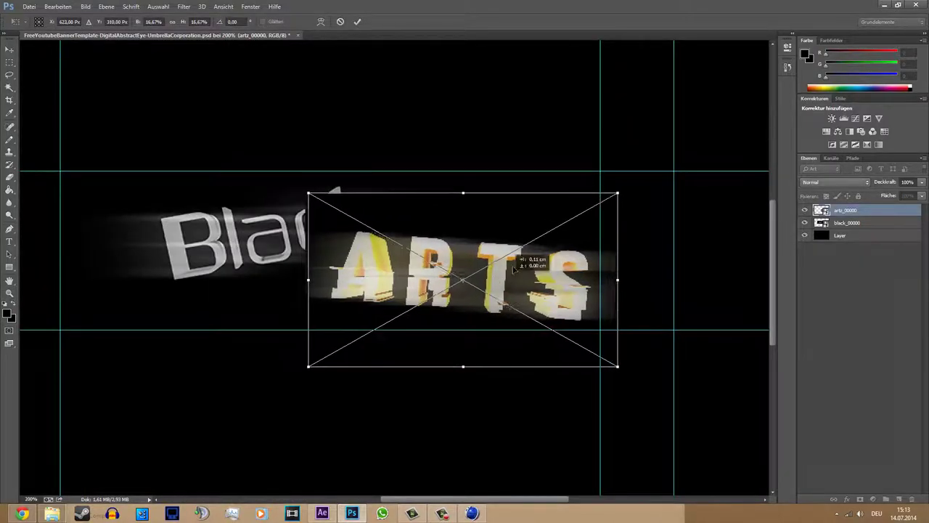
key("Escape")
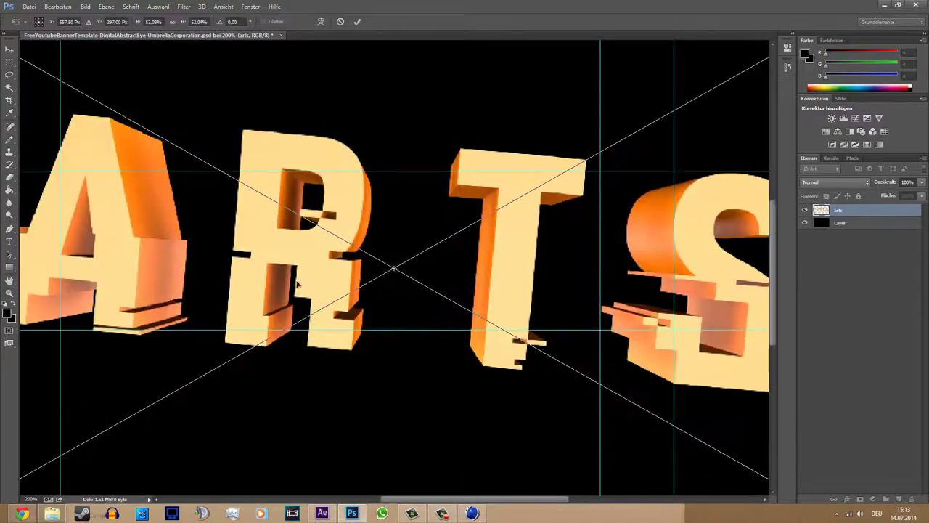
key("z")
left_click(373, 191)
right_click(411, 232)
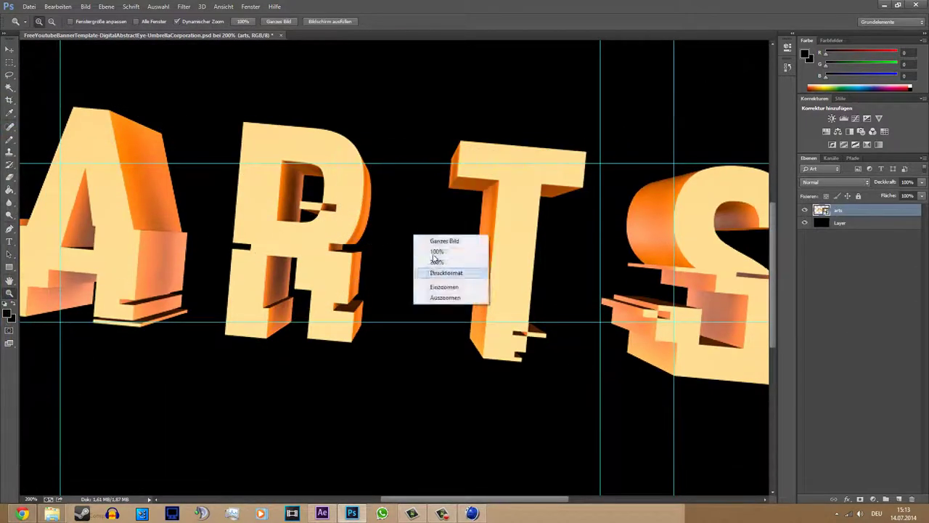
left_click(436, 251)
key("ctrl+t")
left_click_drag(632, 409, 509, 308)
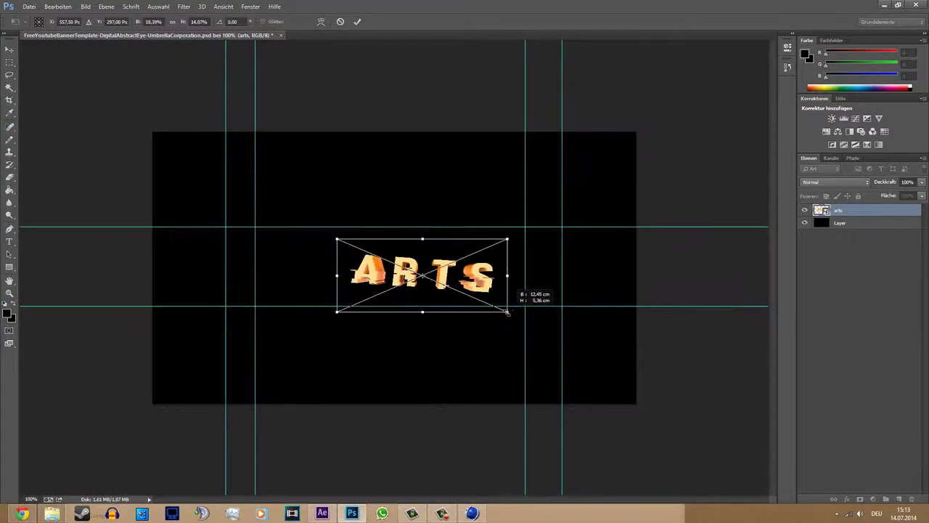
key("Return")
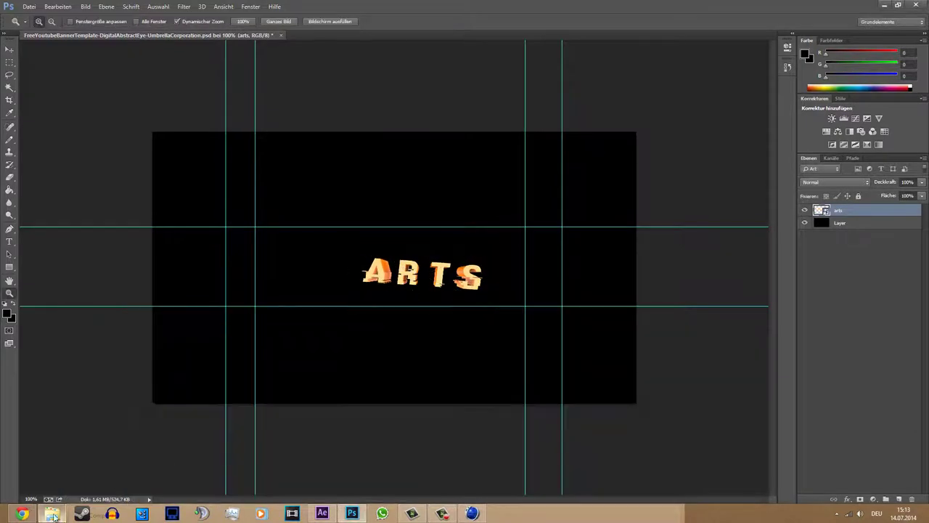
Place the Black text, enlarge and tilt it about -1.7°, overlapping ARTS
left_click_drag(388, 373, 328, 265)
left_click_drag(588, 116, 440, 208)
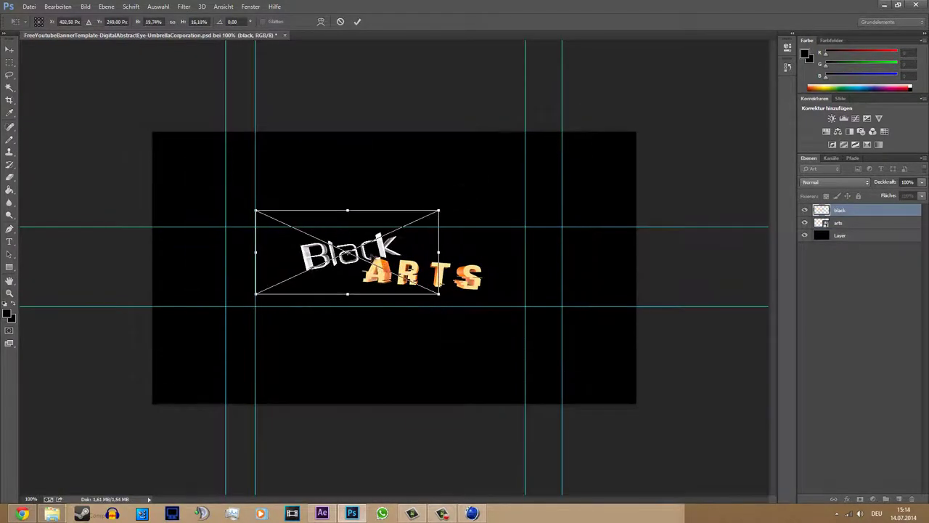
left_click_drag(347, 247, 347, 265)
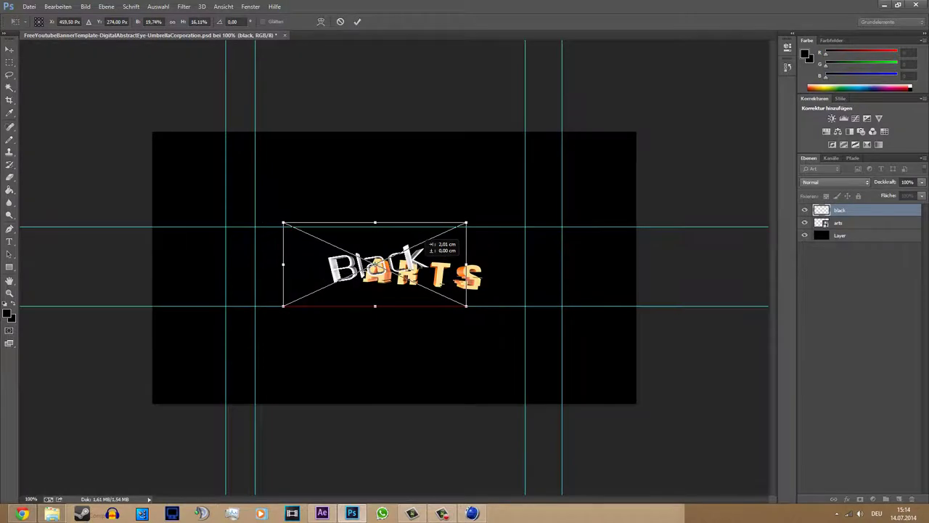
left_click_drag(438, 223, 501, 193)
left_click_drag(405, 244, 405, 251)
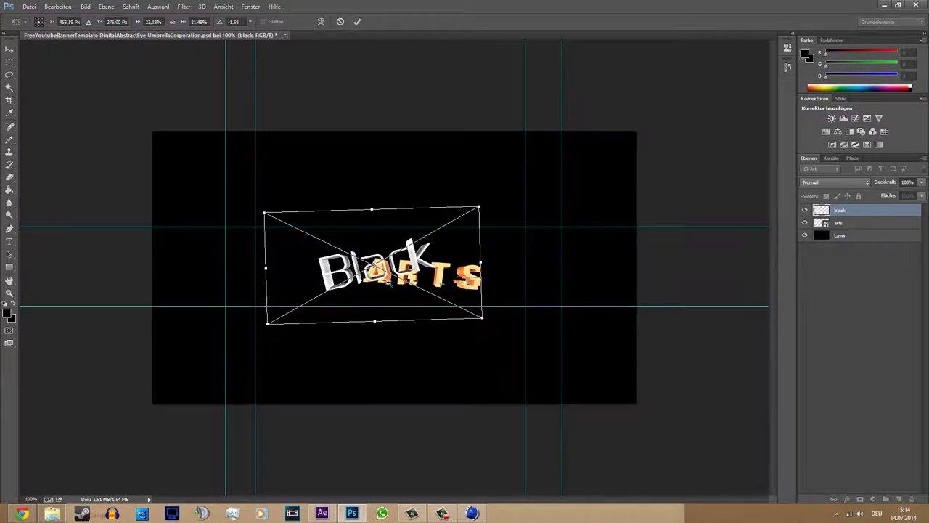
key("Return")
key("z")
left_click(361, 265)
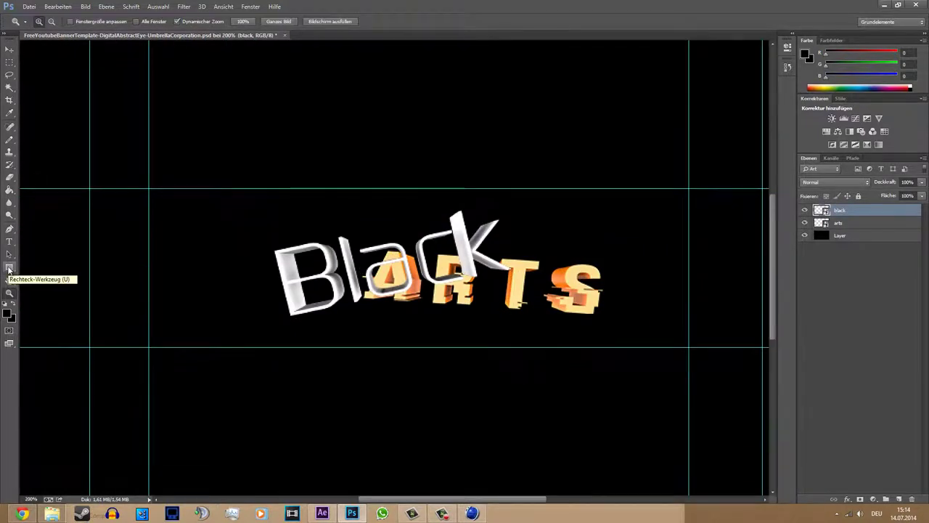
left_click(97, 22)
left_click(69, 82)
left_click_drag(326, 194, 391, 253)
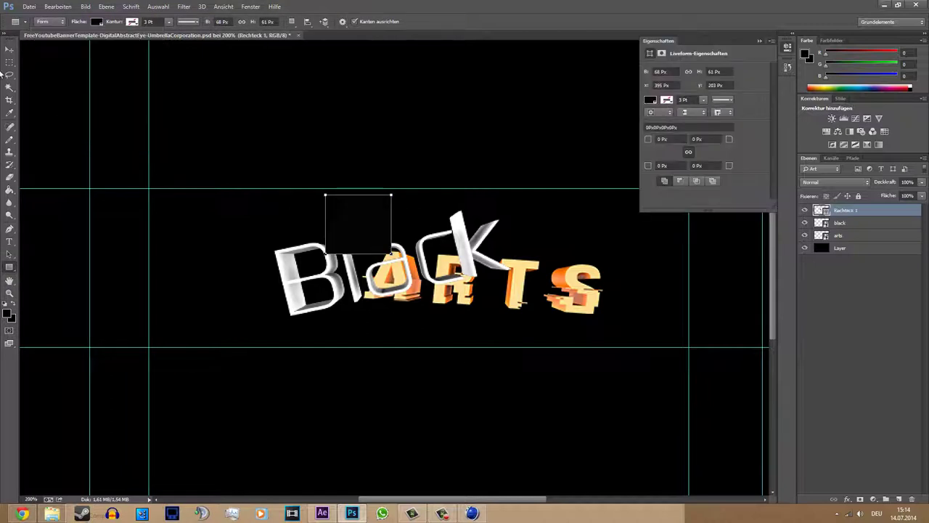
key("ctrl+t")
left_click_drag(391, 194, 378, 167)
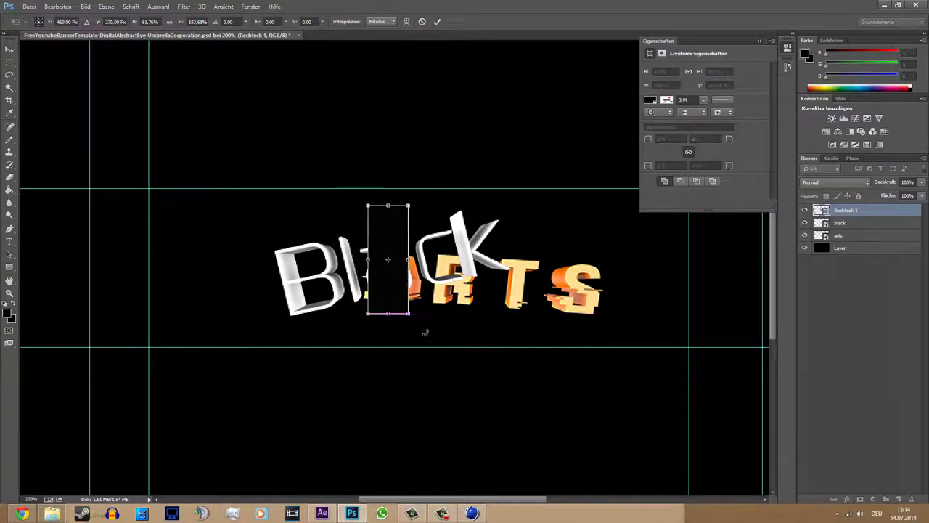
left_click_drag(423, 326, 368, 263)
left_click(835, 181)
left_click(828, 229)
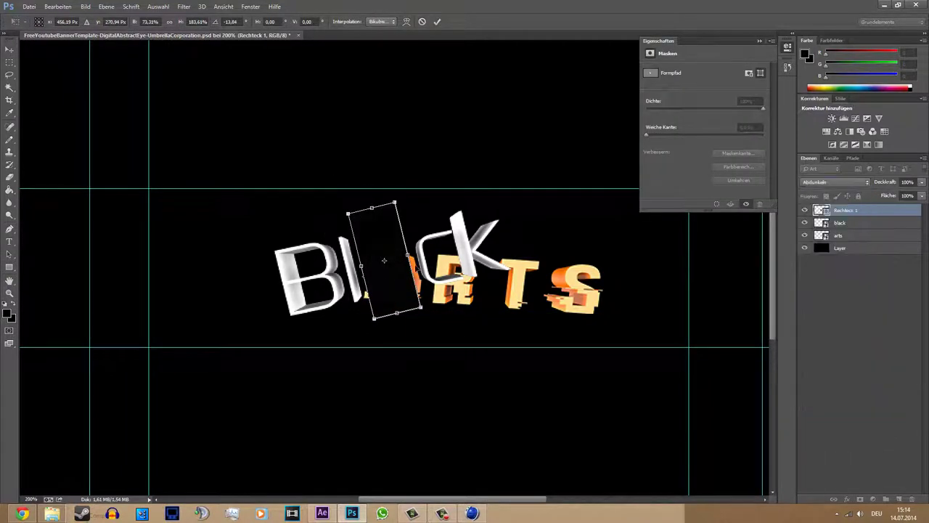
key("Return")
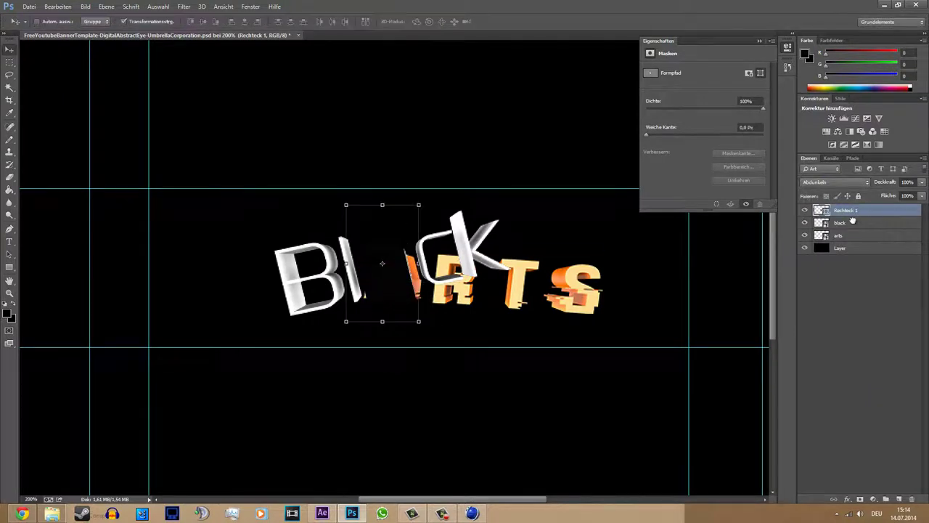
left_click_drag(840, 222, 840, 205)
left_click(817, 184)
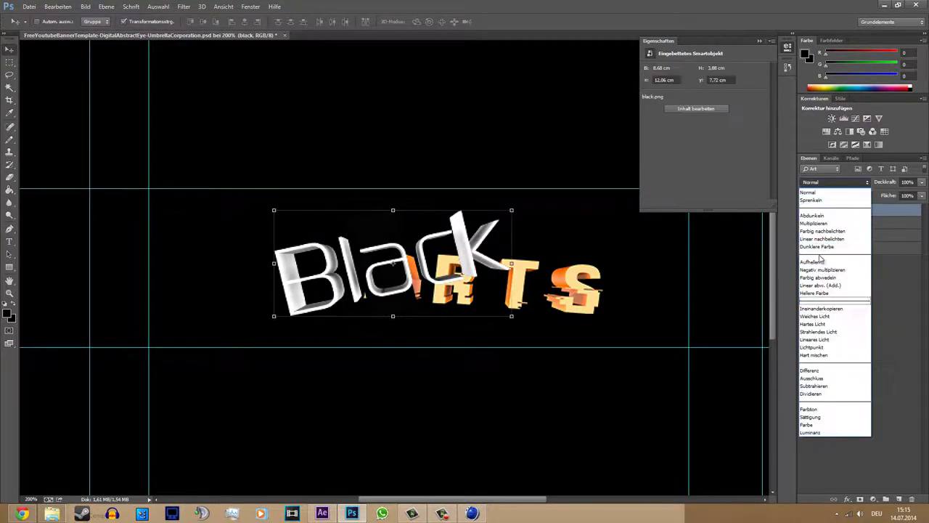
key("Escape")
key("ctrl+z")
left_click(835, 181)
left_click(832, 263)
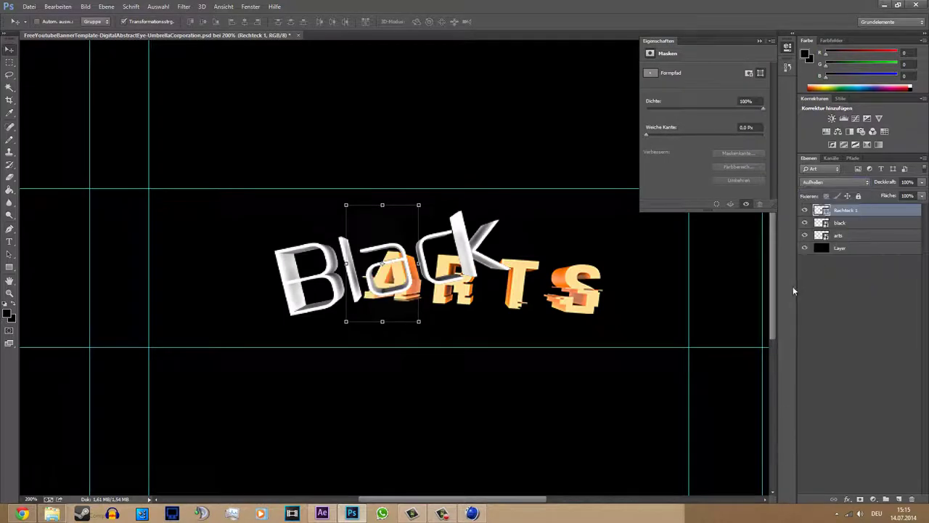
key("Delete")
scroll(345, 289, "down", 1)
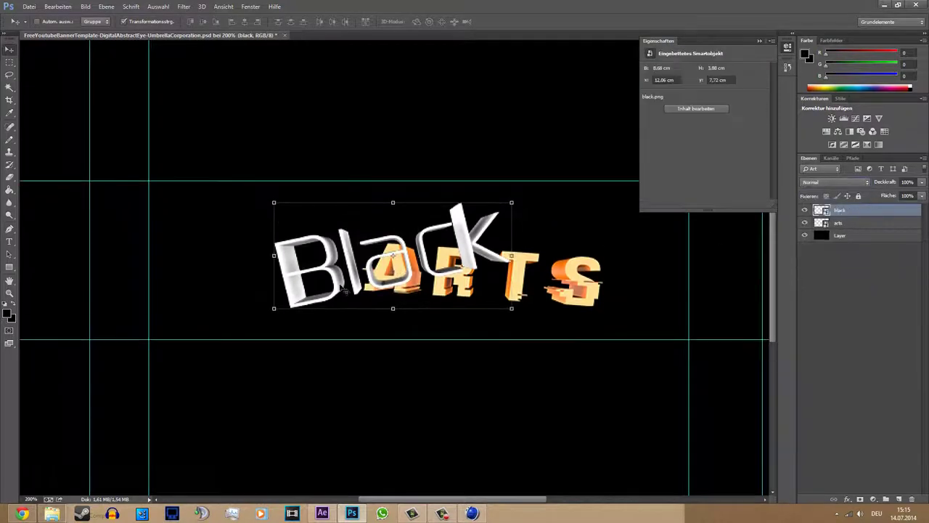
left_click(11, 292)
left_click(318, 424, "alt")
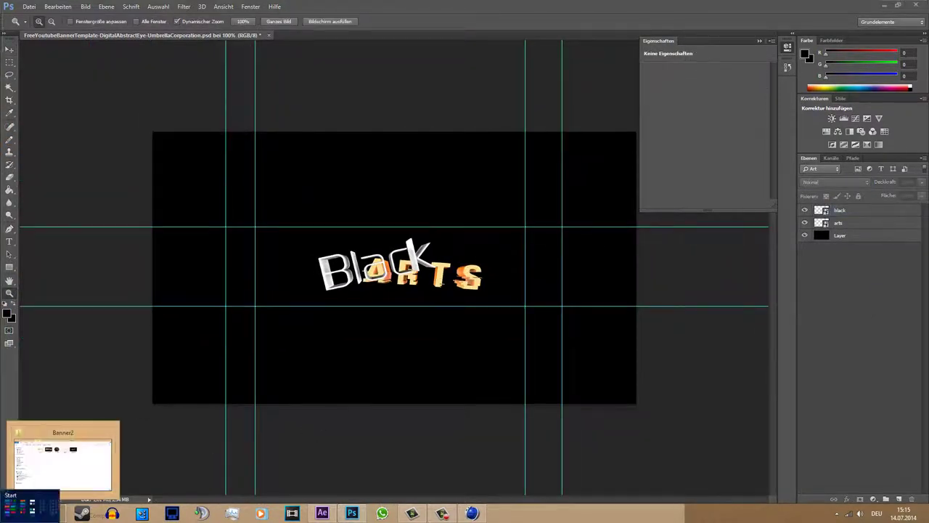
Drag the city-lights wallpaper from Bilder > HD-Wallpaper onto the Photoshop canvas
left_click(53, 514)
left_click(134, 135)
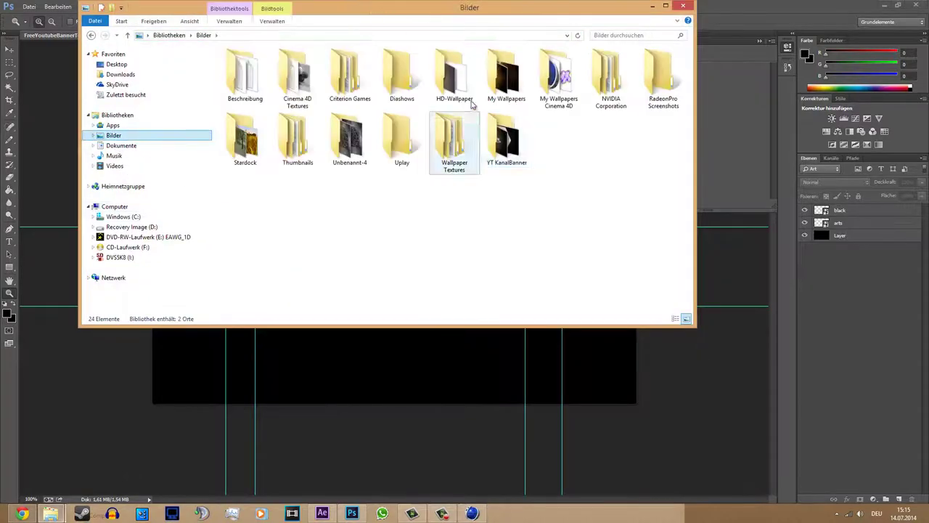
double_click(450, 76)
scroll(384, 197, "down", 3)
scroll(349, 190, "down", 3)
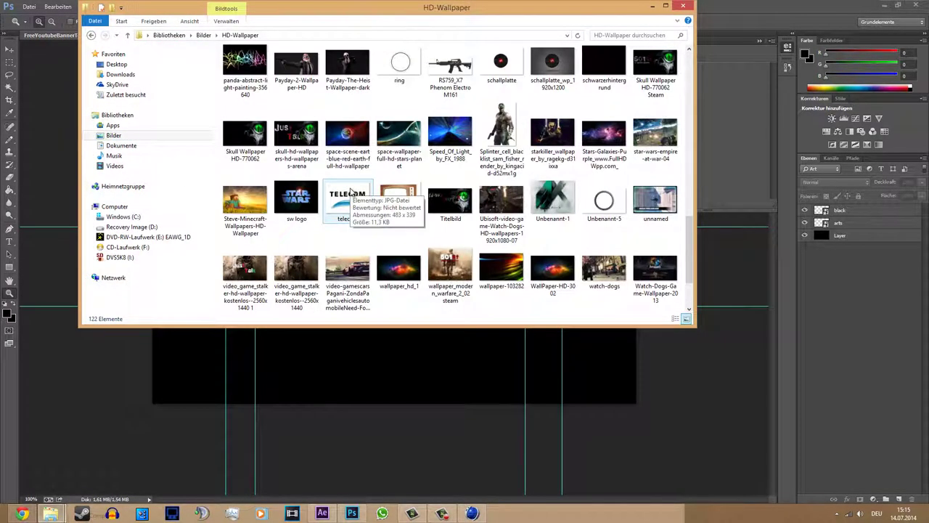
scroll(351, 191, "down", 1)
scroll(353, 196, "up", 2)
scroll(693, 220, "up", 5)
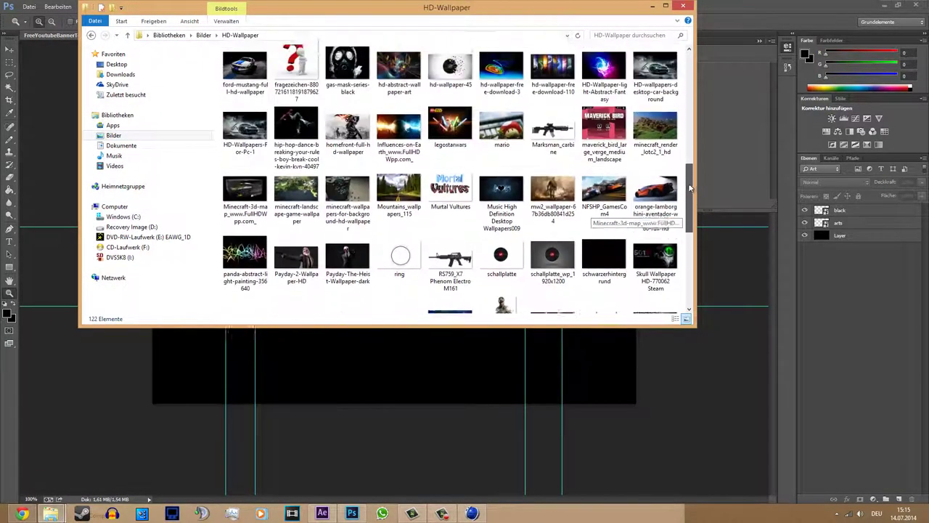
left_click_drag(451, 218, 333, 415)
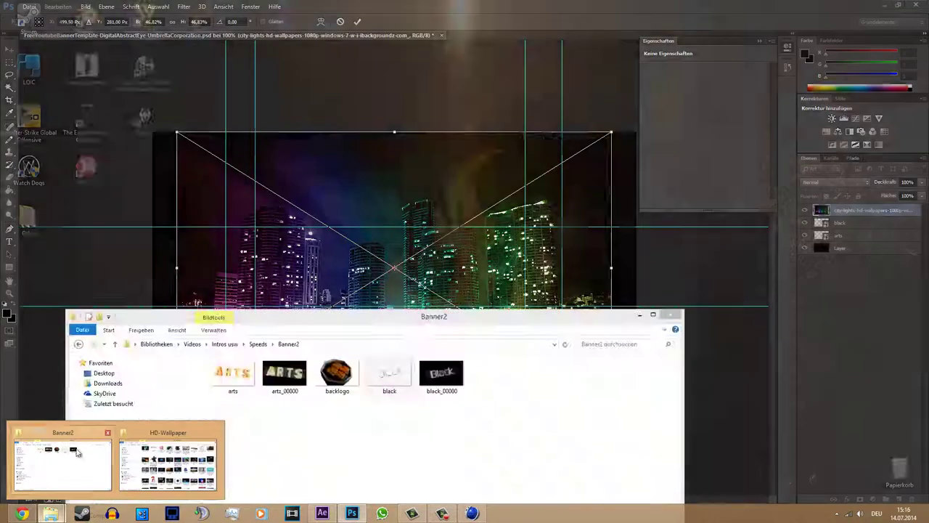
Browse Explorer to Bilder > Wallpaper Textures > Textures > Background Textures and minimize it
left_click(175, 465)
left_click(216, 35)
left_click(246, 178)
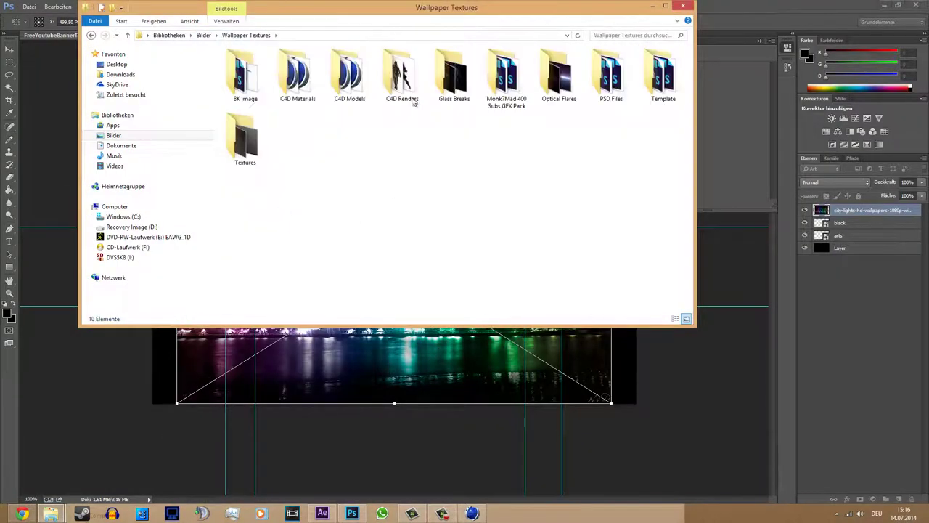
double_click(243, 132)
double_click(297, 92)
left_click(649, 6)
Shrink the city-lights image between the guides and lower it beneath the text layers
mouse_move(614, 131)
left_mouse_down()
mouse_move(564, 226)
mouse_move(560, 177)
left_mouse_up()
key("Return")
key("z")
left_click(427, 278)
left_click(427, 278, "alt")
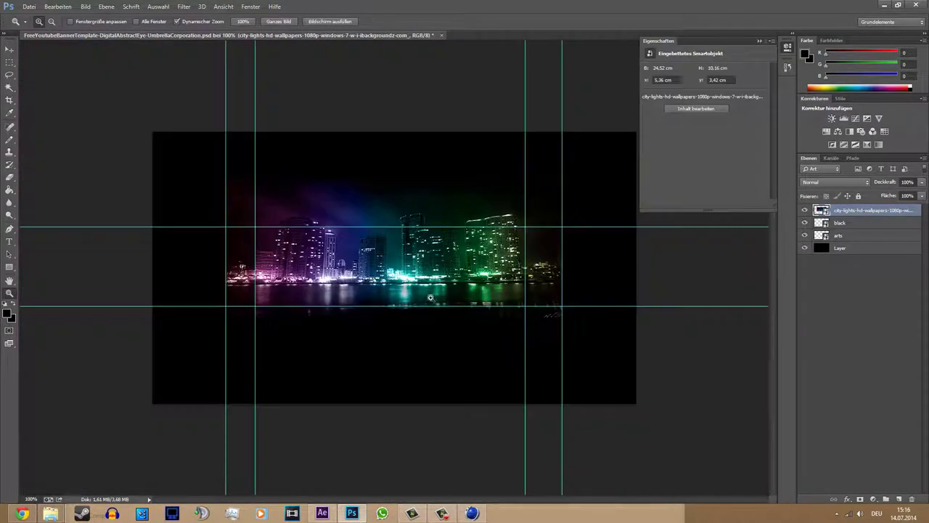
key("ctrl+bracketleft")
key("ctrl+bracketleft")
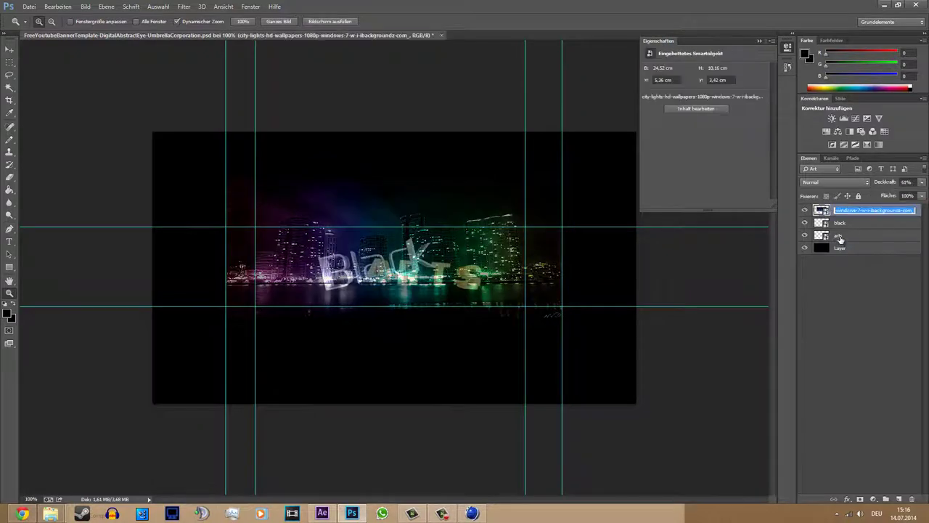
left_click(829, 215)
left_click(840, 287)
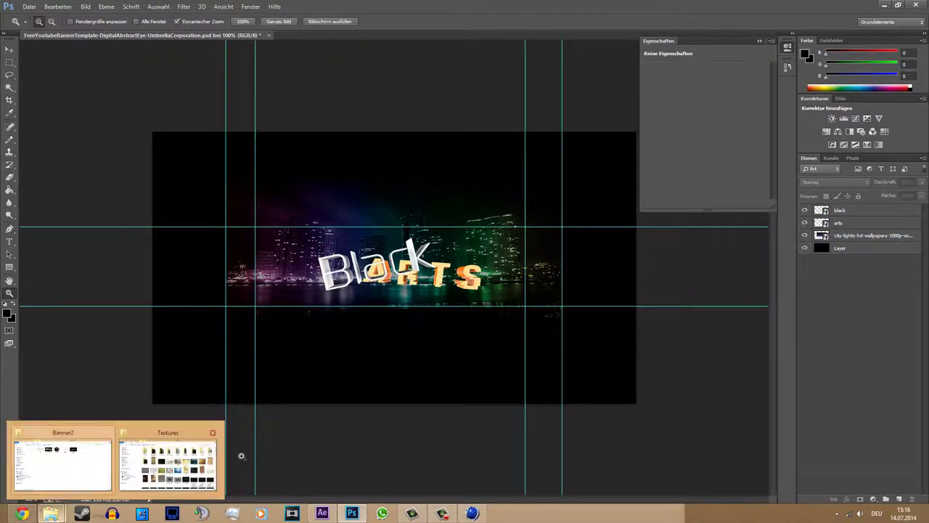
Place the Black Backdrop texture stretched across the banner, deleting the city-lights layer
left_click(176, 449)
left_click_drag(688, 62, 687, 98)
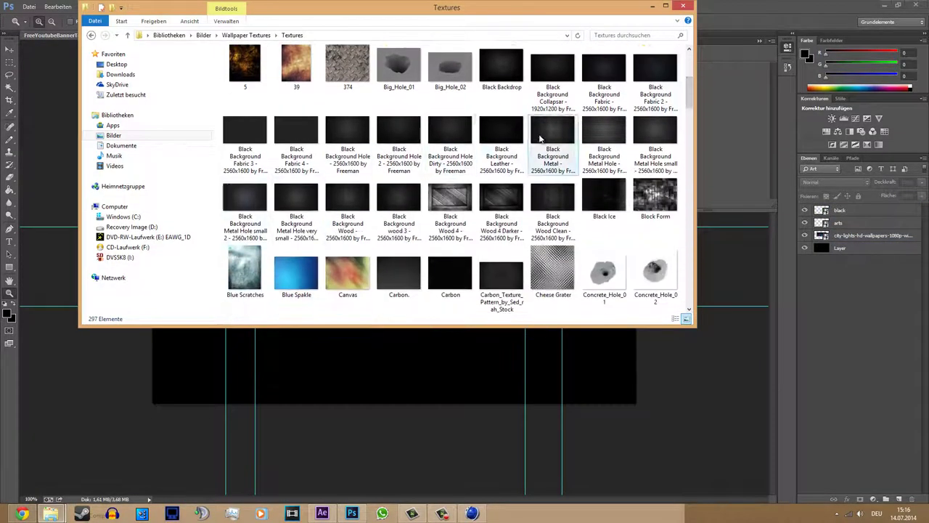
left_click_drag(502, 67, 435, 411)
left_click_drag(575, 133, 630, 134)
left_click_drag(213, 132, 153, 132)
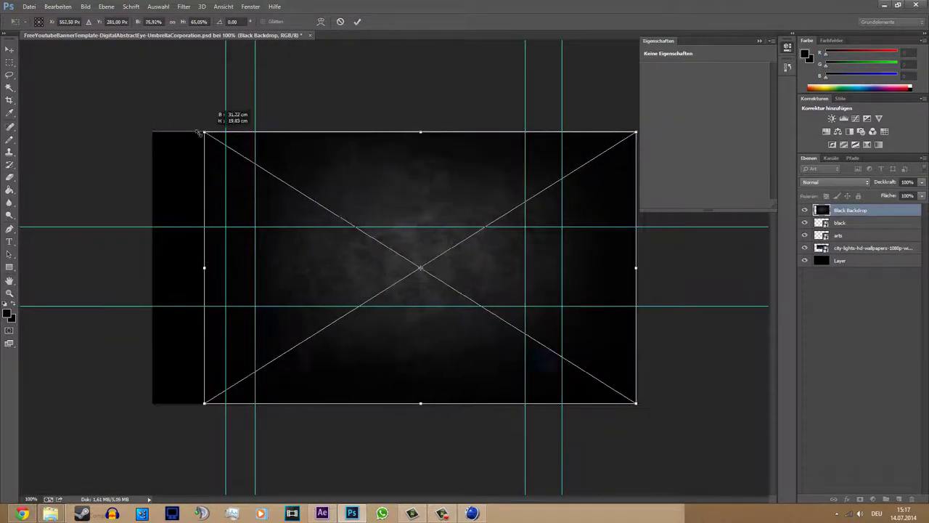
key("Return")
left_click_drag(849, 210, 846, 254)
left_click(847, 236)
key("Delete")
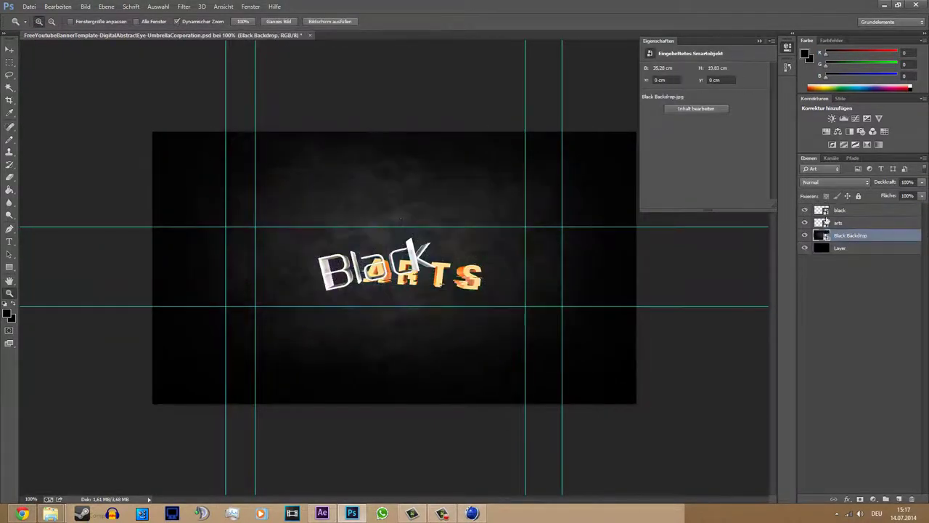
Free Transform the Black text to a new position, staggered from ARTS
left_click(840, 209)
key("ctrl+t")
mouse_move(349, 237)
left_mouse_down()
mouse_move(371, 245)
mouse_move(348, 260)
left_mouse_up()
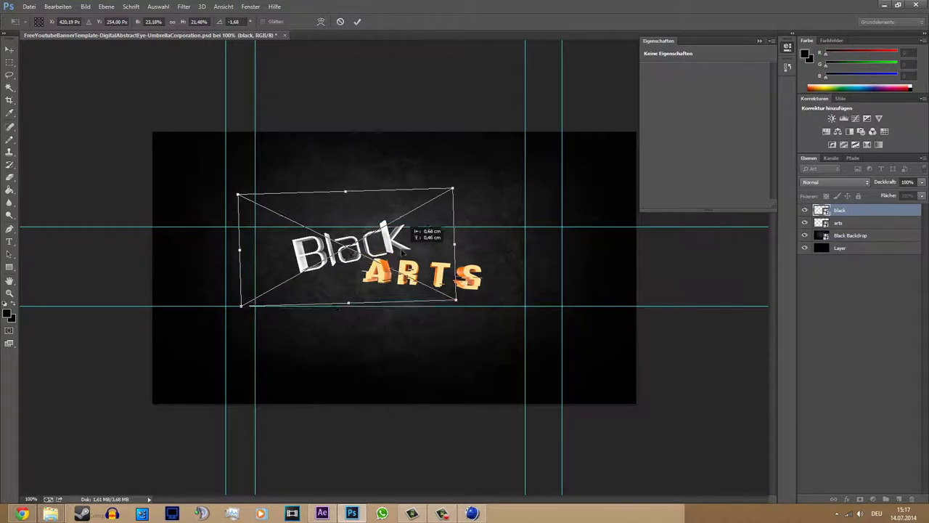
key("Return")
left_click(438, 278, "ctrl")
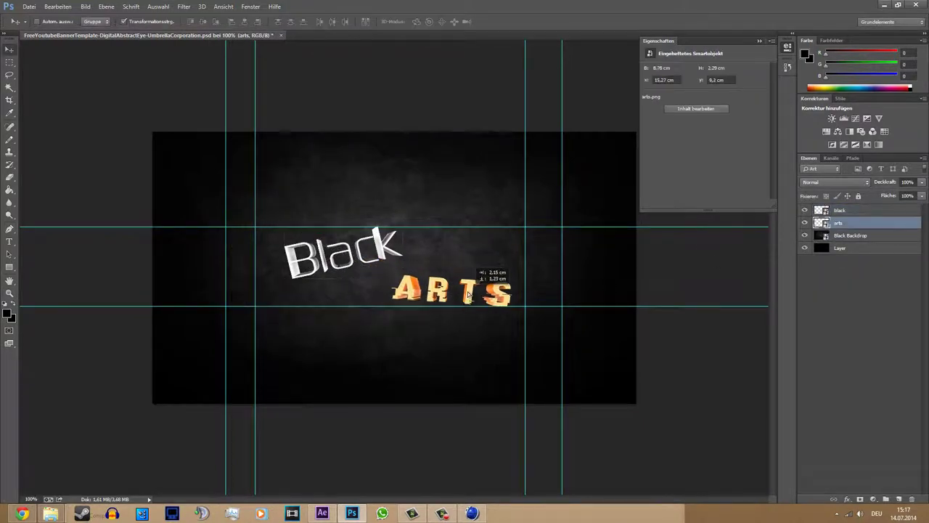
Place backlogo.png beneath the ARTS layer and shrink it into a small octagon emblem between Black and ARTS
left_click_drag(468, 294, 390, 307)
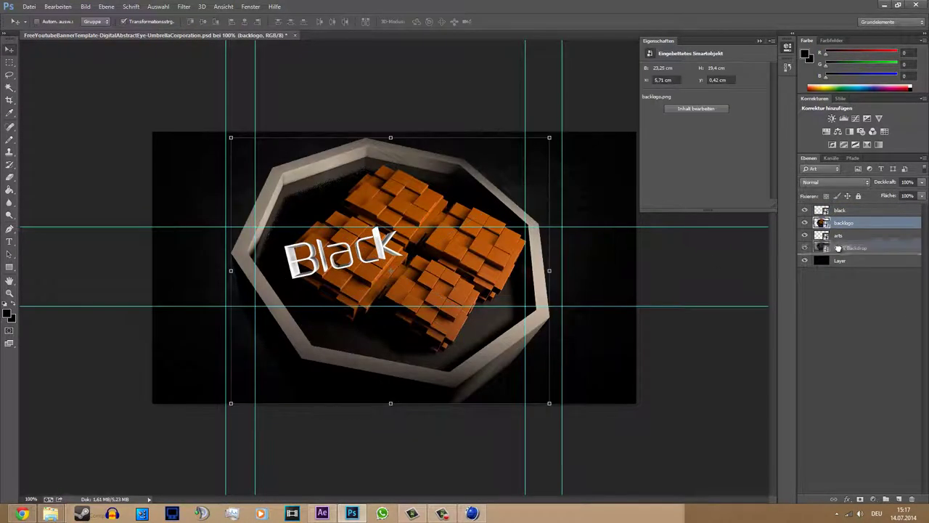
left_click_drag(839, 249, 838, 239)
key("ctrl+t")
mouse_move(622, 129)
left_mouse_down()
mouse_move(587, 137)
mouse_move(481, 215)
left_mouse_up()
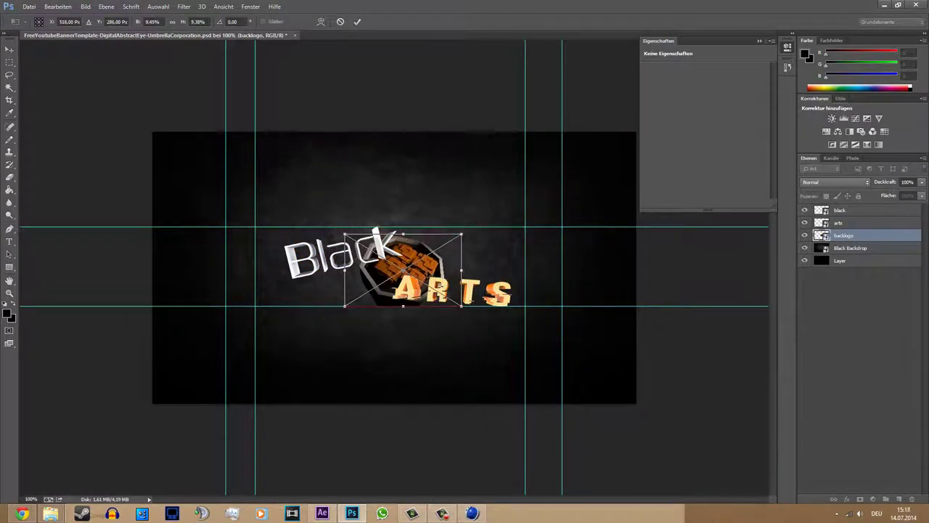
key("Return")
mouse_move(50, 514)
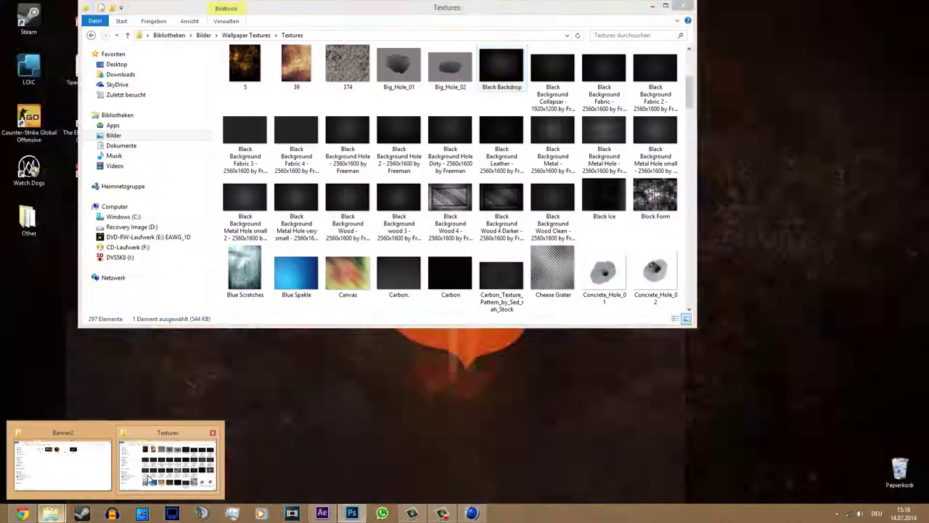
Browse to the Monk7Mad pack's Textures > Fire Textures folder and select Fire Texture 7
left_click(178, 444)
double_click(506, 72)
double_click(455, 72)
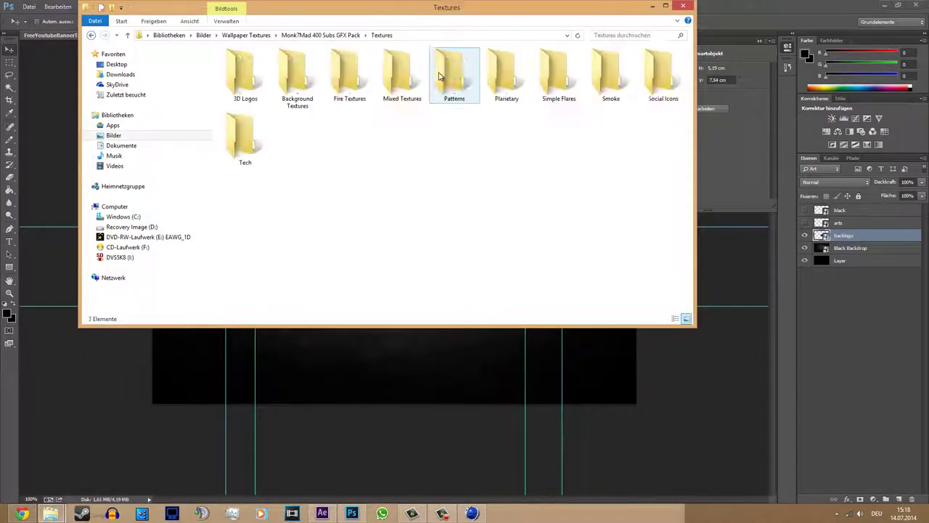
double_click(350, 73)
left_click(572, 392)
Place Fire Texture 7 on the emblem, shrunk to fit and blended with Negativ multiplizieren
mouse_move(573, 391)
left_mouse_down()
mouse_move(278, 320)
mouse_move(342, 300)
left_mouse_up()
mouse_move(392, 254)
left_mouse_down()
mouse_move(323, 234)
mouse_move(394, 254)
mouse_move(383, 259)
mouse_move(425, 255)
left_mouse_up()
left_click(835, 182)
left_click(821, 251)
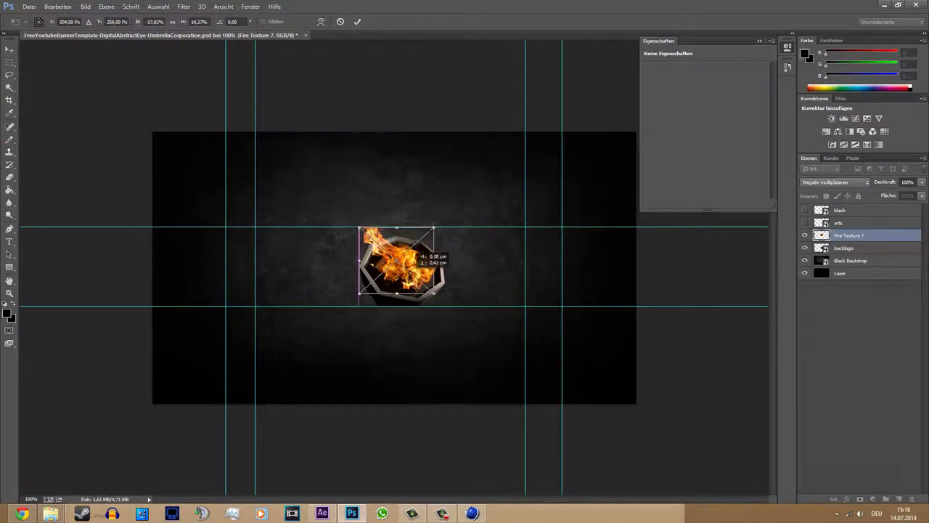
key("Return")
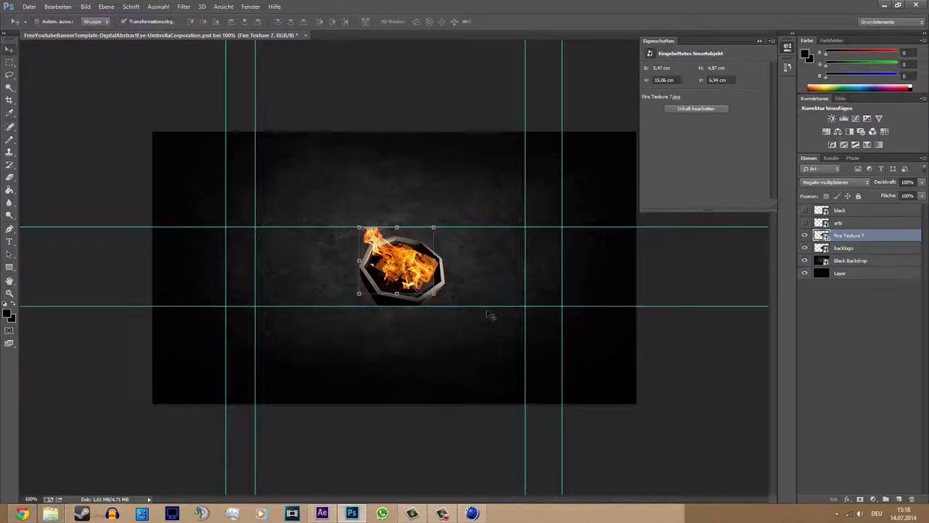
left_click(171, 458)
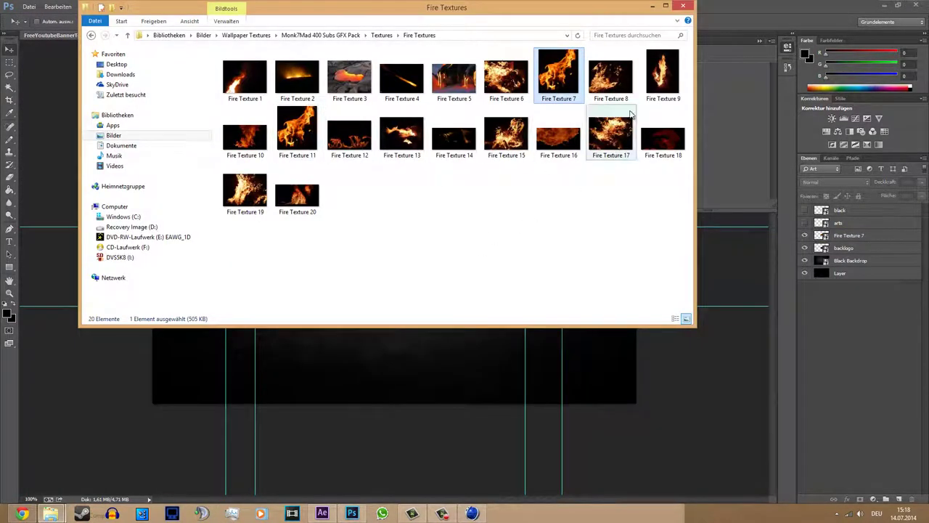
Place Fire Texture 4 left of the emblem, blended with Negativ multiplizieren
mouse_move(401, 76)
left_mouse_down()
mouse_move(400, 269)
mouse_move(326, 271)
left_mouse_up()
key("Return")
left_click(835, 181)
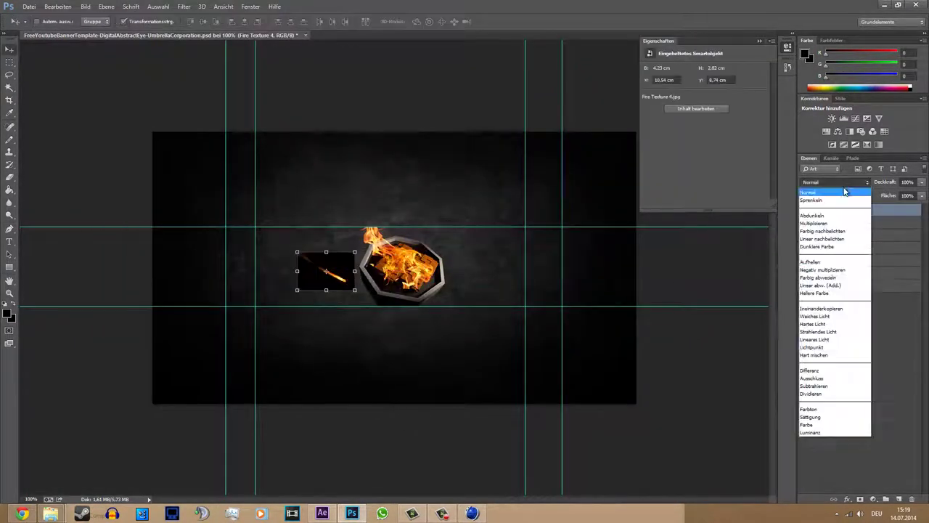
left_click(829, 269)
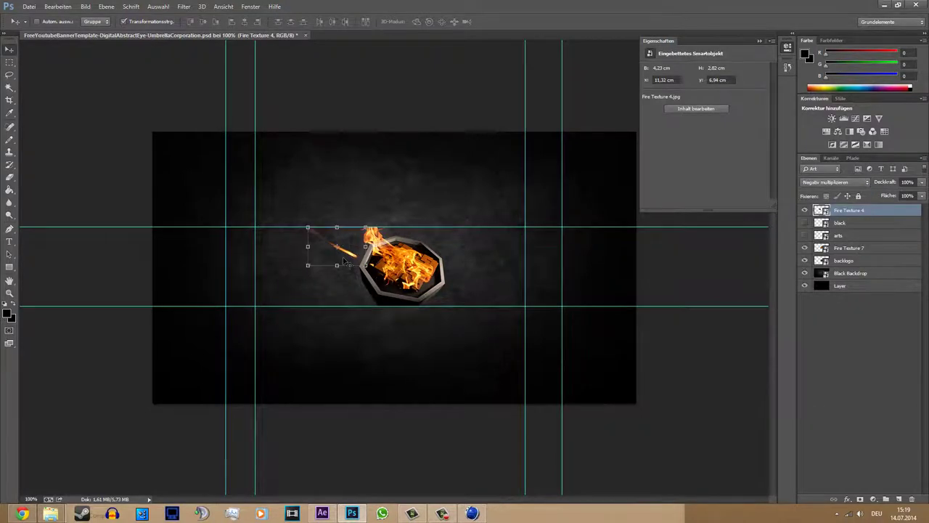
Duplicate the Fire Texture 4 layer to make a second flame streak
right_click(857, 209)
left_click(726, 124)
key("Return")
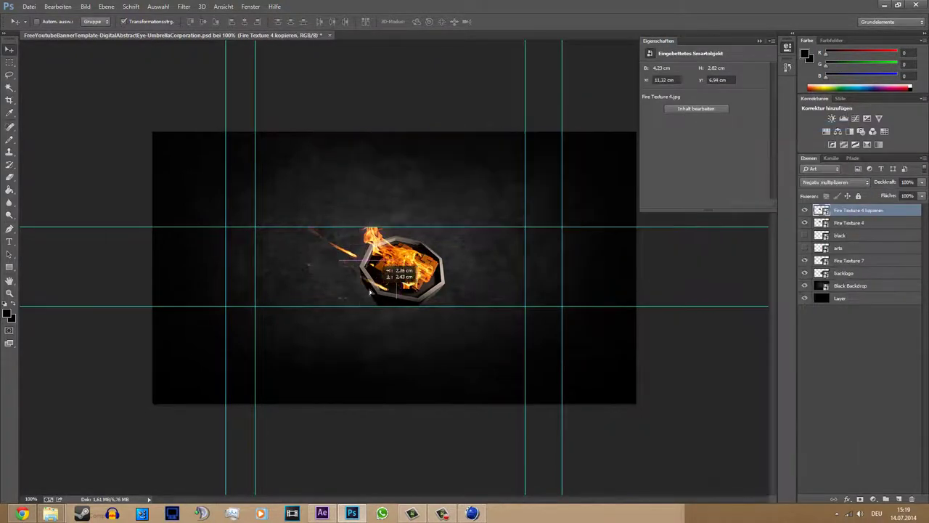
left_click(320, 262)
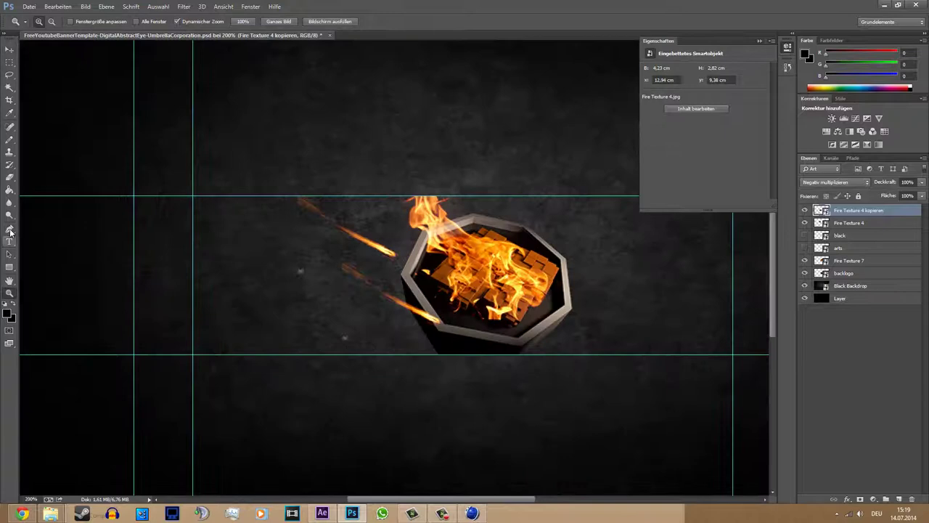
Rasterize the copied Fire Texture 4 streak and smudge it into shape
left_click(294, 209)
key("Return")
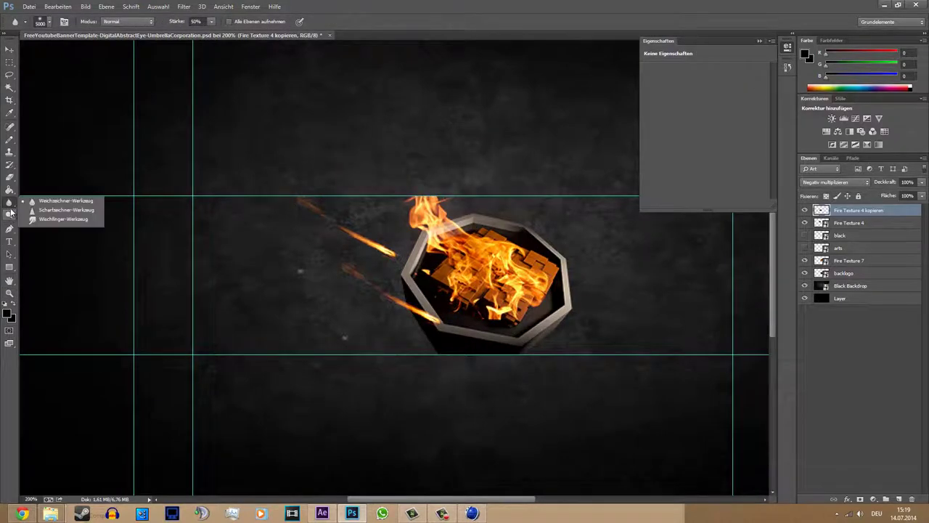
left_click(63, 219)
right_click(299, 200)
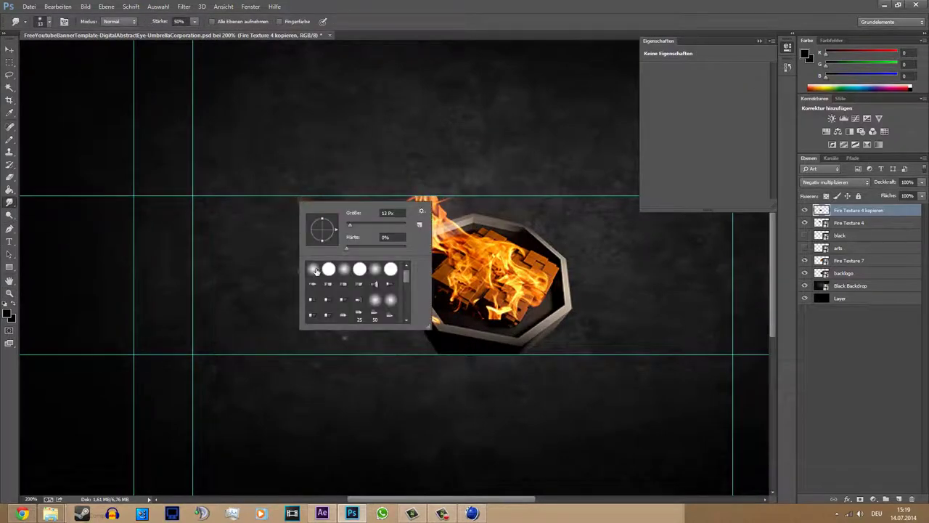
left_click(295, 202)
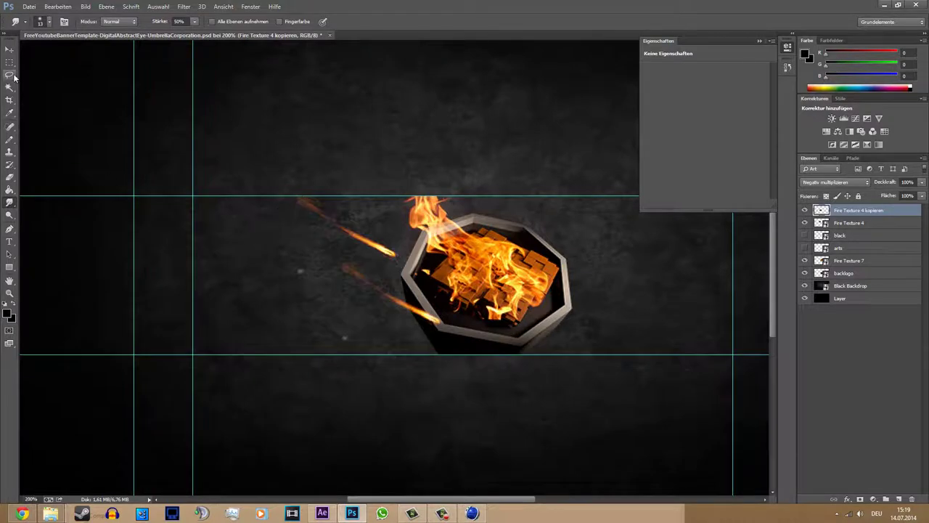
right_click(293, 195)
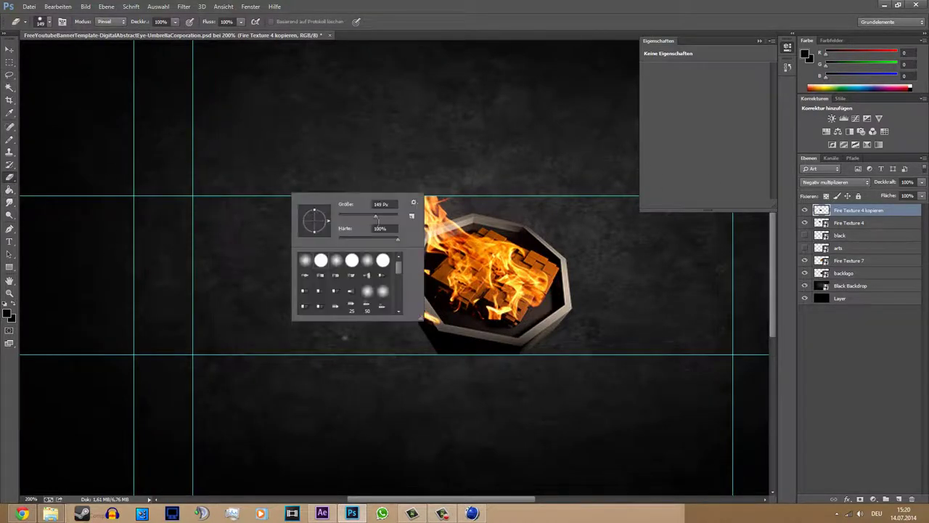
key("Return")
key("alt+bracketleft")
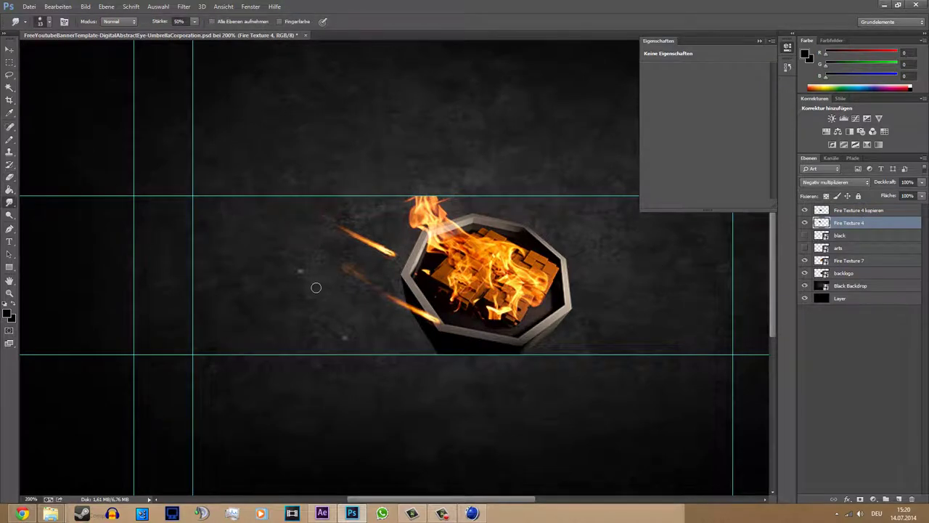
key("alt+bracketright")
key("b")
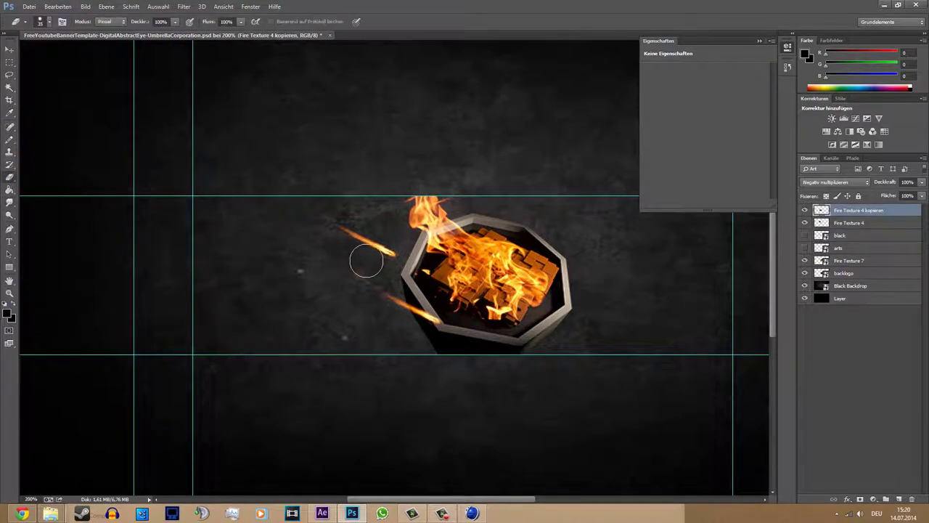
Duplicate both streak layers and move the copies to the emblem's upper and lower right
left_click(843, 224, "shift")
right_click(842, 224)
left_click(726, 145)
left_click(549, 158)
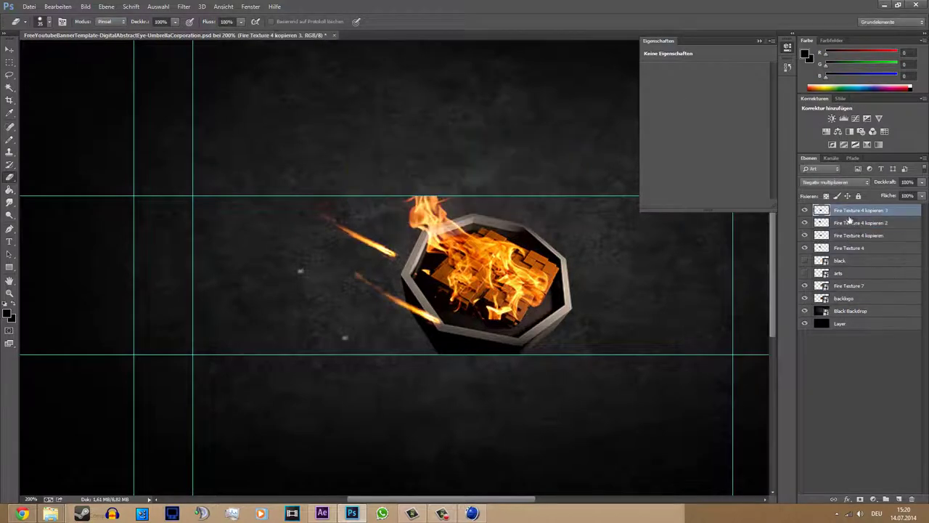
mouse_move(619, 284)
left_mouse_down()
mouse_move(602, 266)
mouse_move(504, 230)
left_mouse_up()
key("alt+bracketright")
left_click_drag(603, 324, 590, 289)
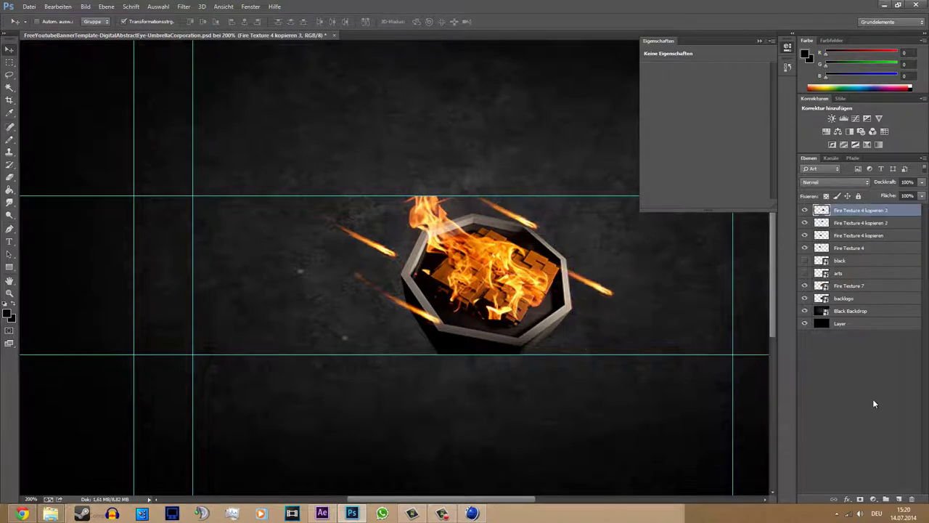
Rotate a streak to point at the emblem and move a streak layer beneath the emblem
left_click(10, 293)
left_click(244, 21)
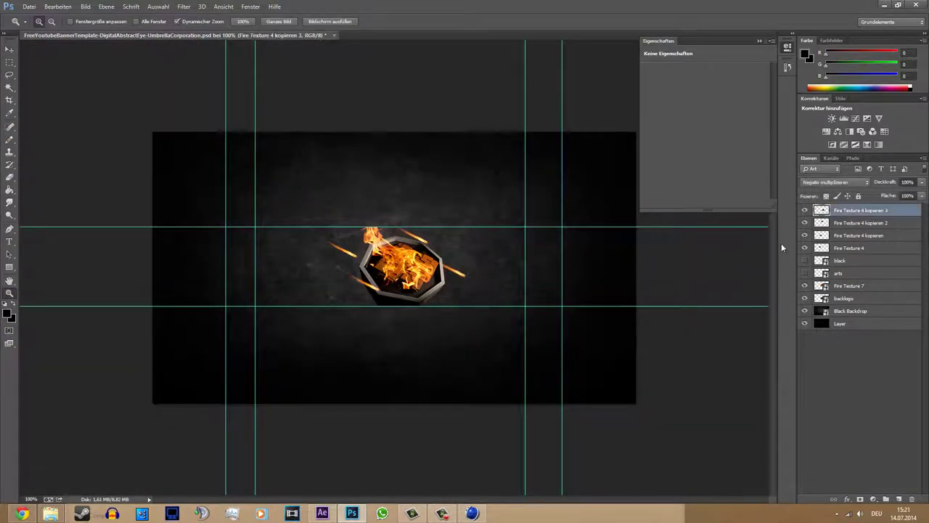
left_click_drag(473, 248, 448, 316)
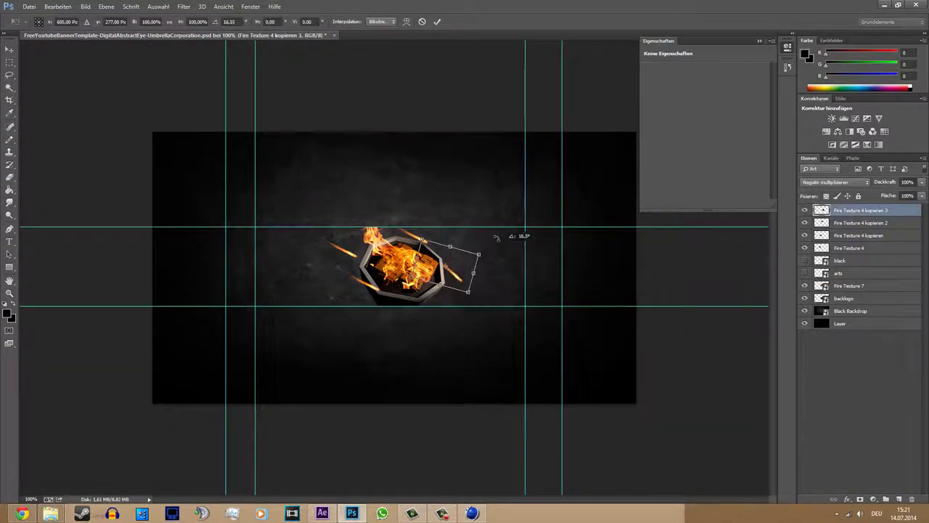
key("Return")
left_click_drag(880, 303, 847, 300)
Group the copied streaks into Gruppe 1 and Fire Texture 4 with its copy into Gruppe 2
left_click(846, 224)
left_click(846, 287, "shift")
right_click(848, 294)
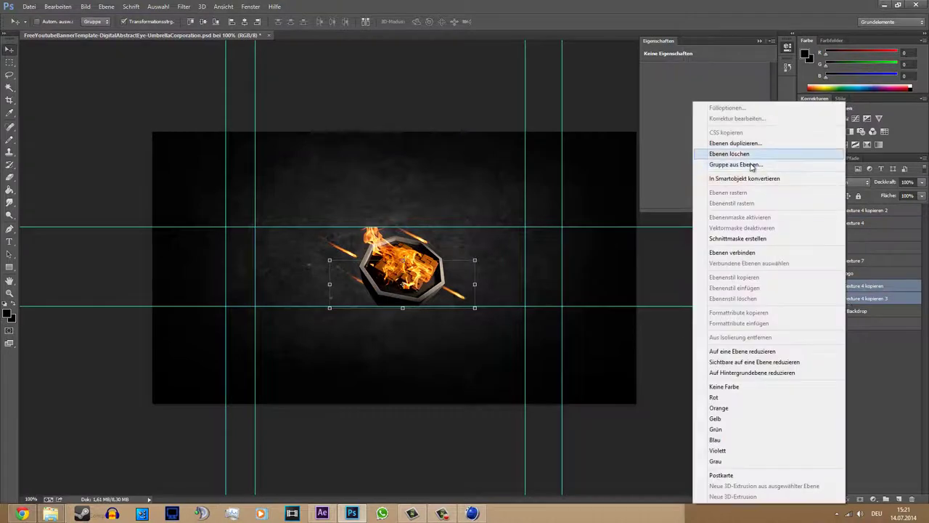
left_click(743, 162)
left_click(552, 167)
left_click(849, 211)
left_click(849, 224, "shift")
right_click(850, 224)
left_click(743, 163)
key("Return")
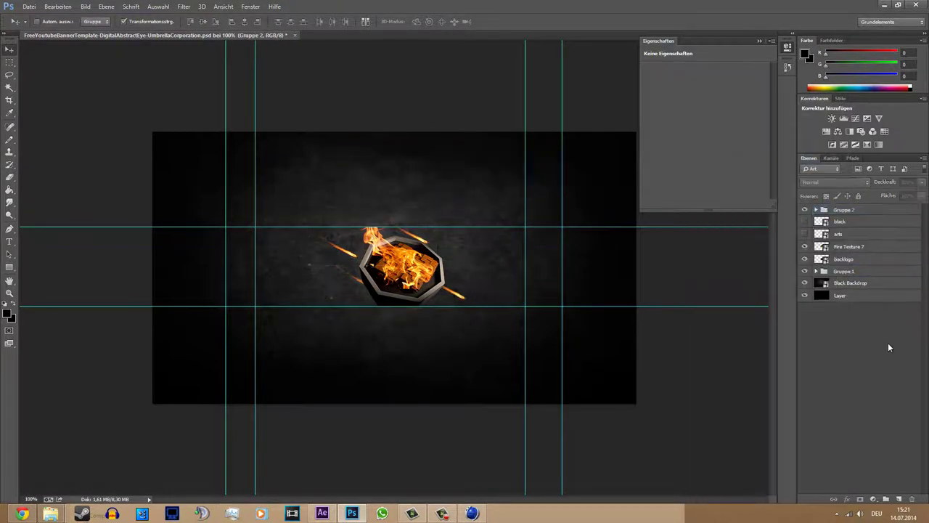
Move the black and arts layers into Gruppe 2, then browse to the Simple Flares folder
left_click_drag(843, 210, 846, 206)
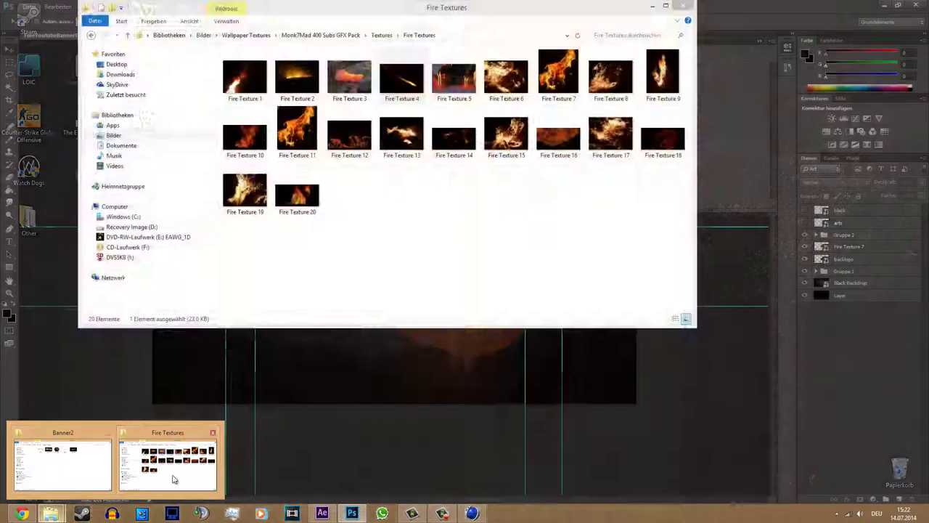
left_click(175, 477)
key("BackSpace")
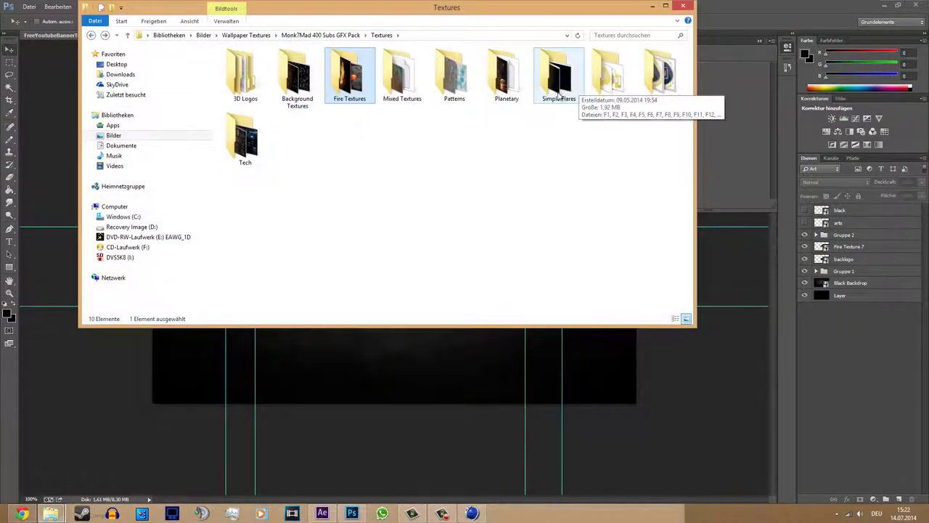
double_click(545, 93)
Try the F30 flare shrunk over the emblem in Negativ multiplizieren, then cancel it
left_click_drag(349, 254, 431, 365)
left_click_drag(636, 134, 467, 228)
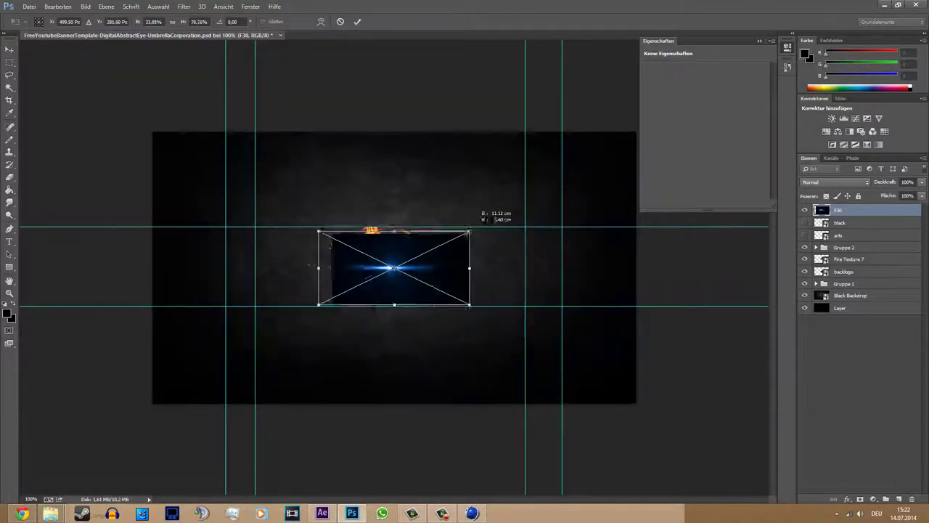
mouse_move(394, 269)
left_mouse_down()
mouse_move(446, 320)
mouse_move(420, 239)
mouse_move(460, 258)
left_mouse_up()
left_click(835, 181)
left_click(835, 256)
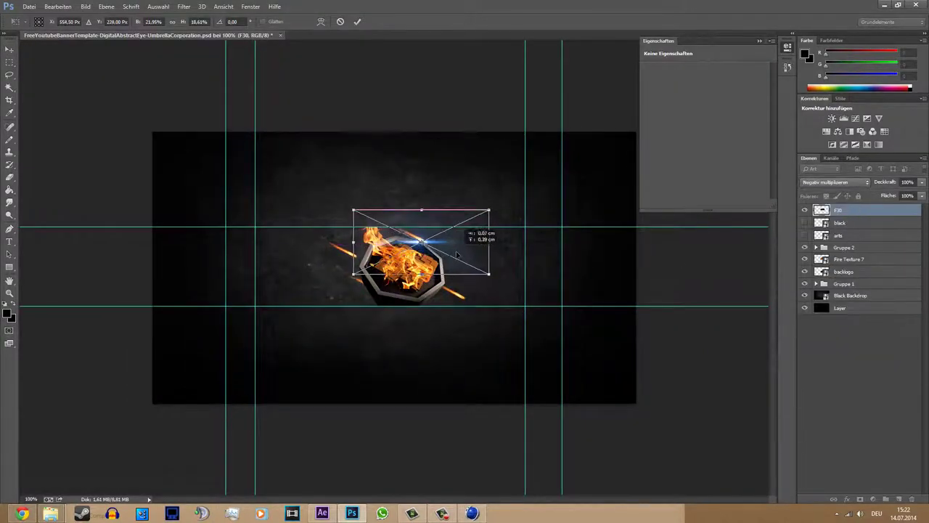
key("Escape")
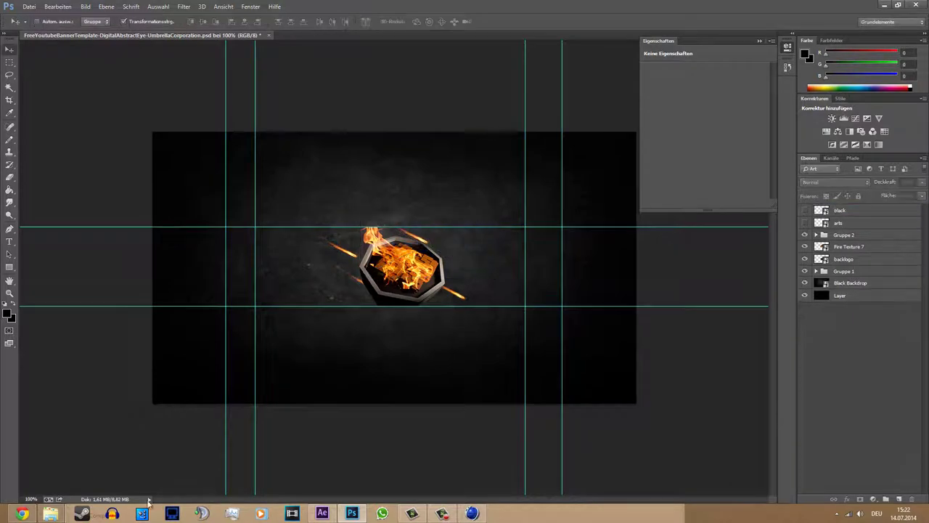
left_click(51, 514)
Go back to Wallpaper Textures and open the Optical Flares folder
left_click(249, 34)
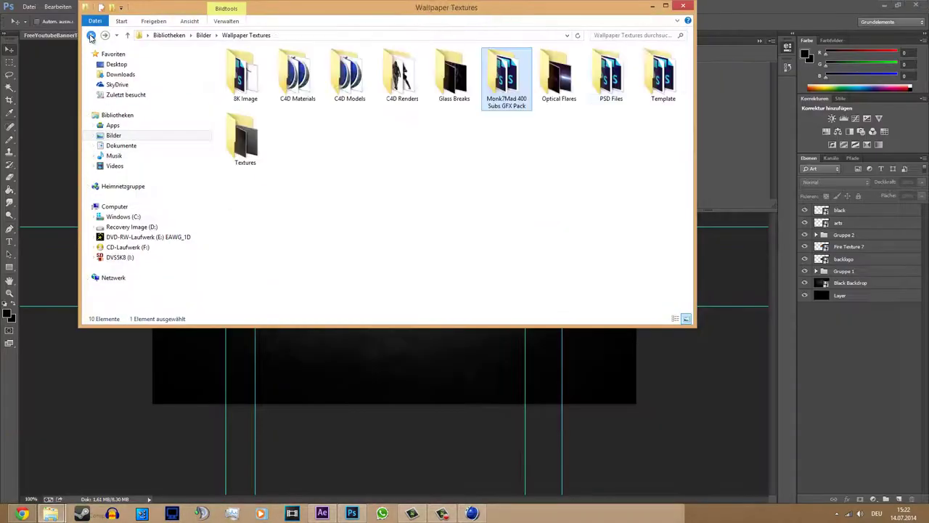
double_click(245, 137)
left_click_drag(692, 58, 684, 194)
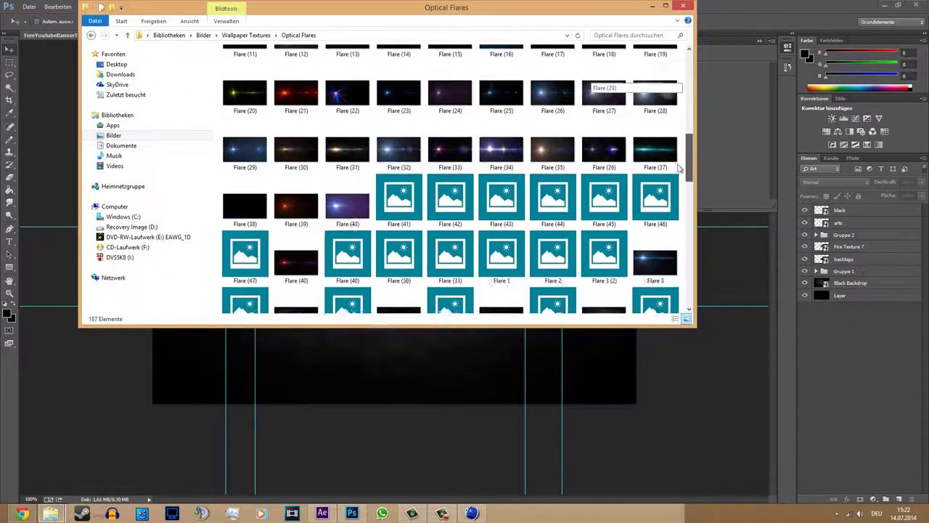
scroll(685, 194, "up", 5)
Place a white flare over the Black text, blended with Aufhellen and widened across the logo
left_click_drag(451, 218, 392, 363)
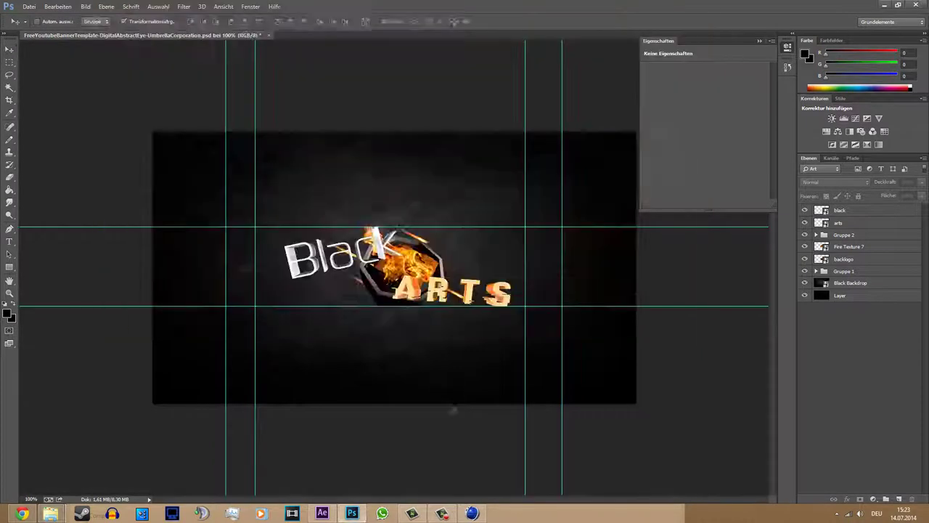
left_click_drag(543, 158, 480, 231)
left_click(835, 182)
mouse_move(428, 273)
left_mouse_down()
mouse_move(383, 256)
mouse_move(407, 222)
mouse_move(644, 228)
left_mouse_up()
left_click(835, 270)
left_click_drag(393, 197, 390, 236)
key("Return")
mouse_move(50, 513)
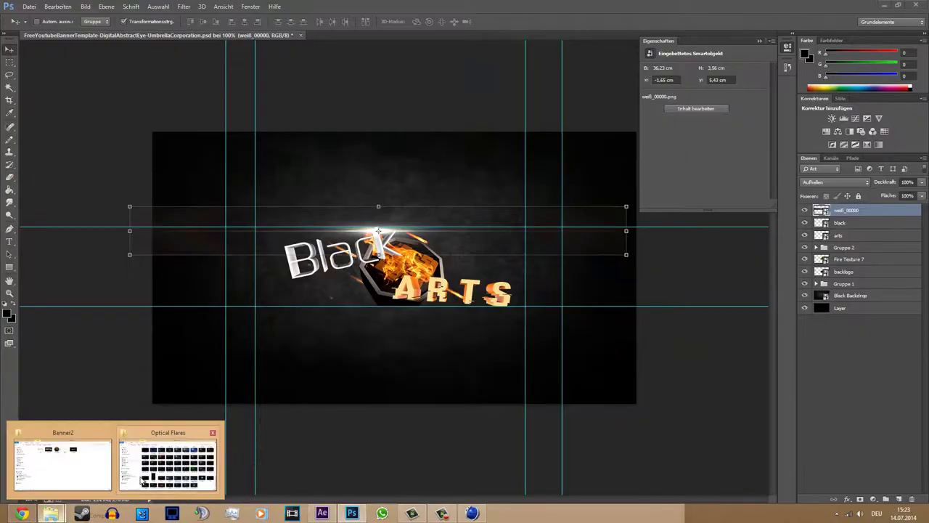
left_click(172, 464)
Place the GoldLight flare, flatten it into a band over ARTS, and stretch it leftward
scroll(615, 290, "up", 2)
left_click_drag(399, 102, 471, 424)
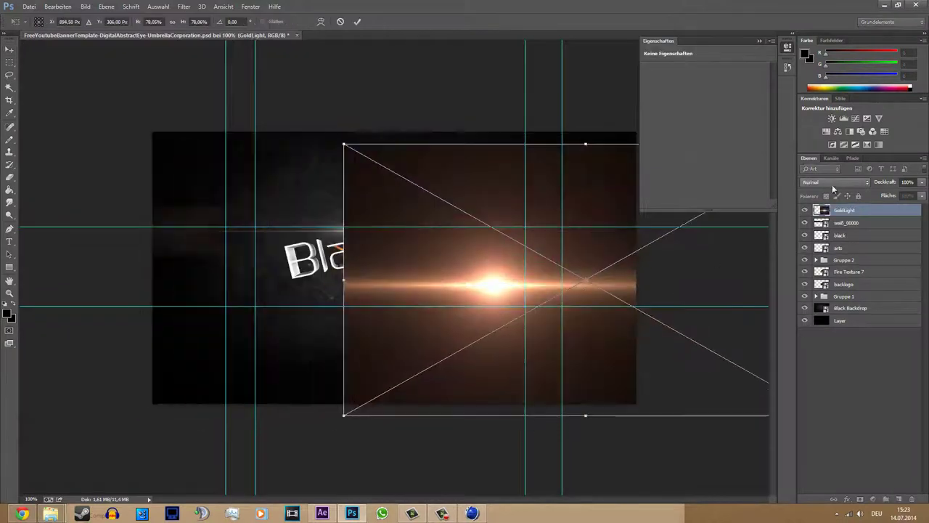
left_click_drag(644, 278, 770, 279)
left_click_drag(493, 140, 575, 256)
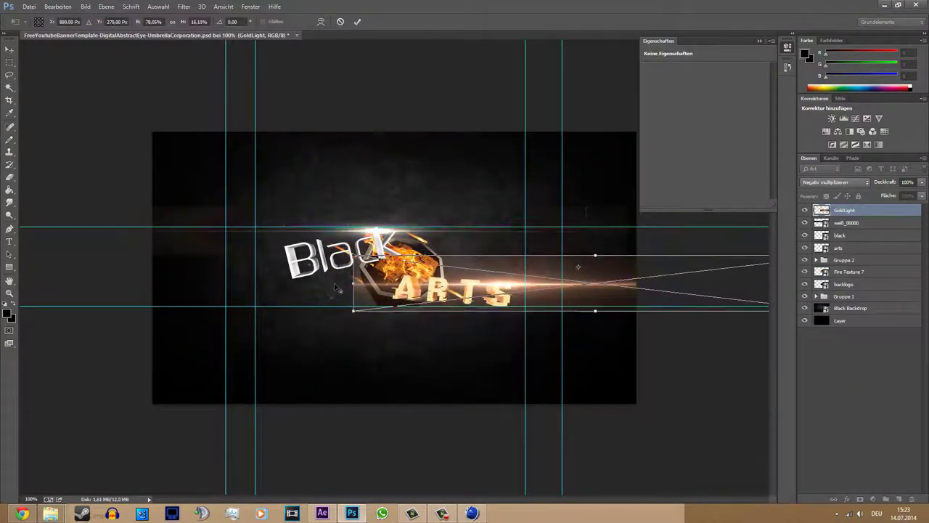
left_click_drag(342, 284, 152, 283)
Zoom out and stretch the golden band far past the banner's right edge
key("z")
left_click(418, 193)
right_click(426, 241)
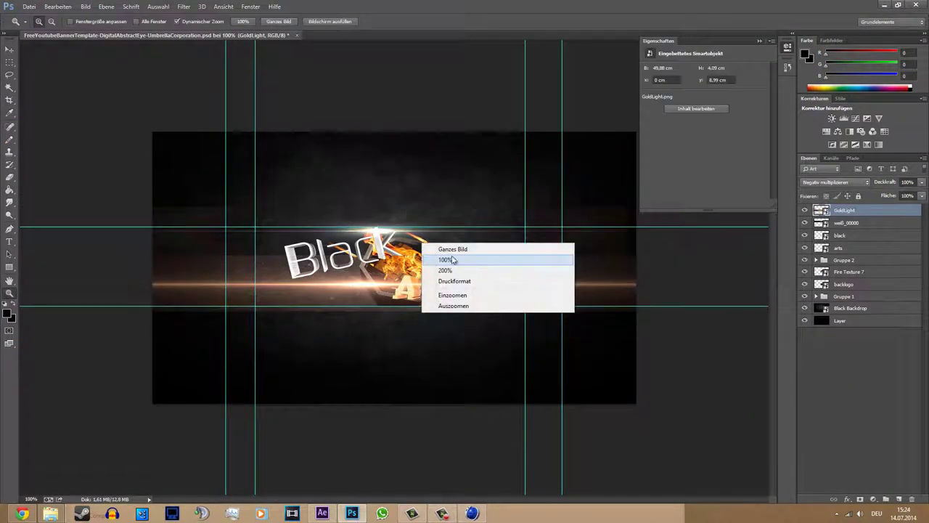
left_click(450, 266)
right_click(477, 282)
left_click(509, 344)
right_click(498, 291)
left_click(529, 357)
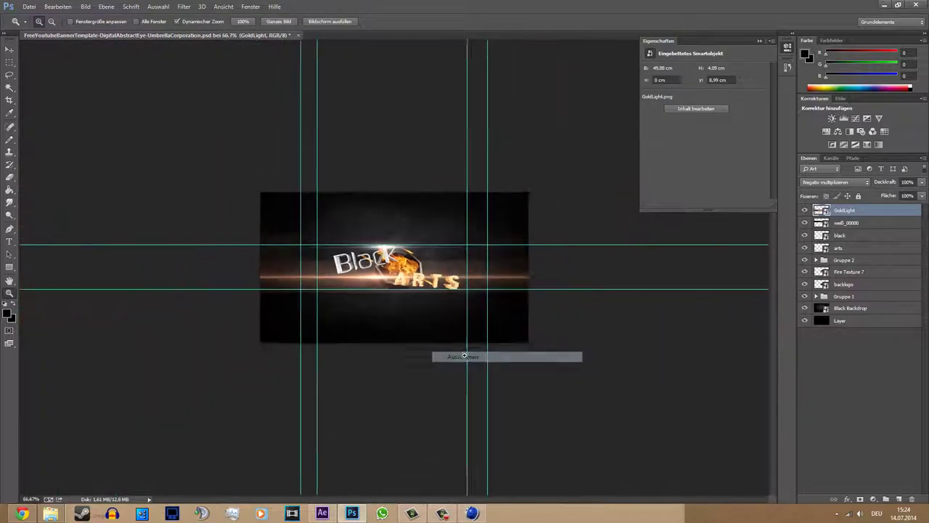
key("ctrl+t")
left_click_drag(622, 277, 839, 282)
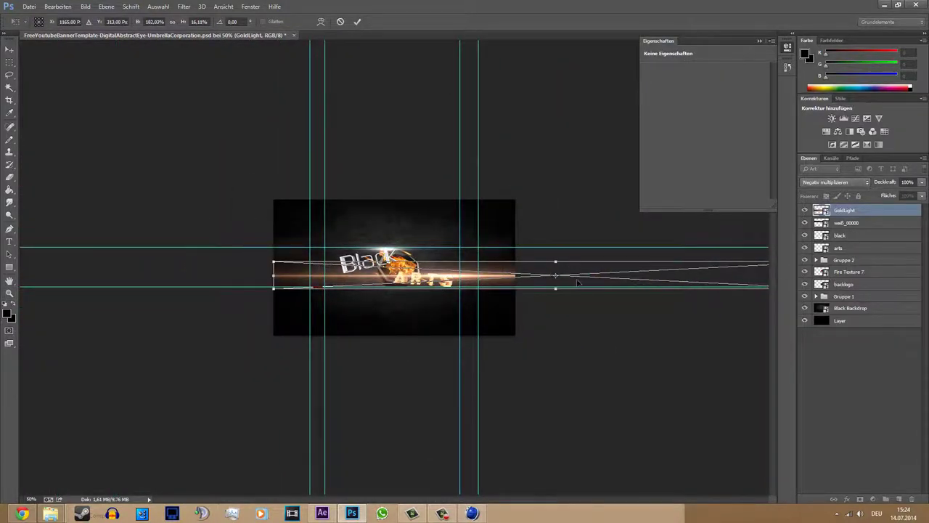
left_click_drag(577, 283, 538, 262)
key("Return")
At 100% zoom, adjust the golden band's height and position across the banner
key("z")
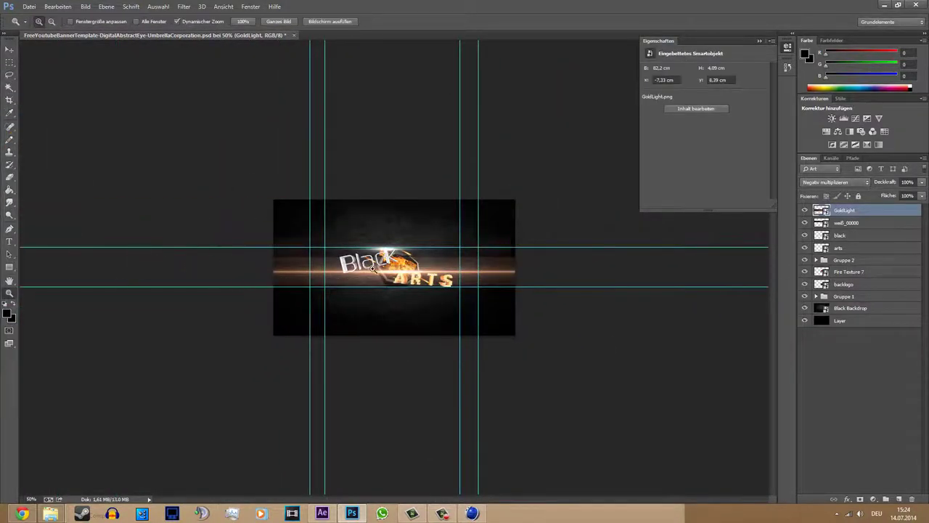
left_click(398, 274)
left_click(397, 274)
right_click(405, 276)
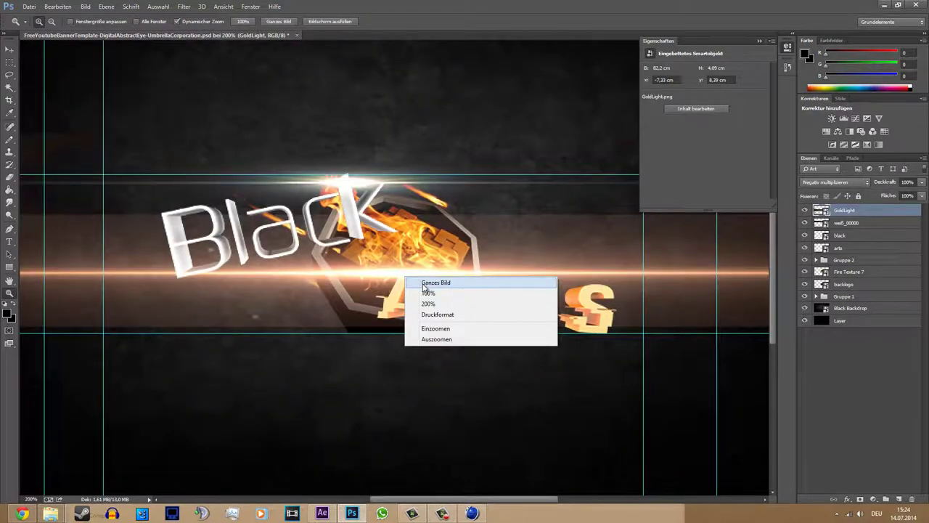
left_click(436, 339)
key("ctrl+t")
left_click_drag(617, 247, 616, 225)
mouse_move(617, 302)
left_mouse_down()
mouse_move(618, 326)
mouse_move(604, 320)
mouse_move(622, 303)
left_mouse_up()
key("Return")
left_click_drag(722, 248, 710, 235)
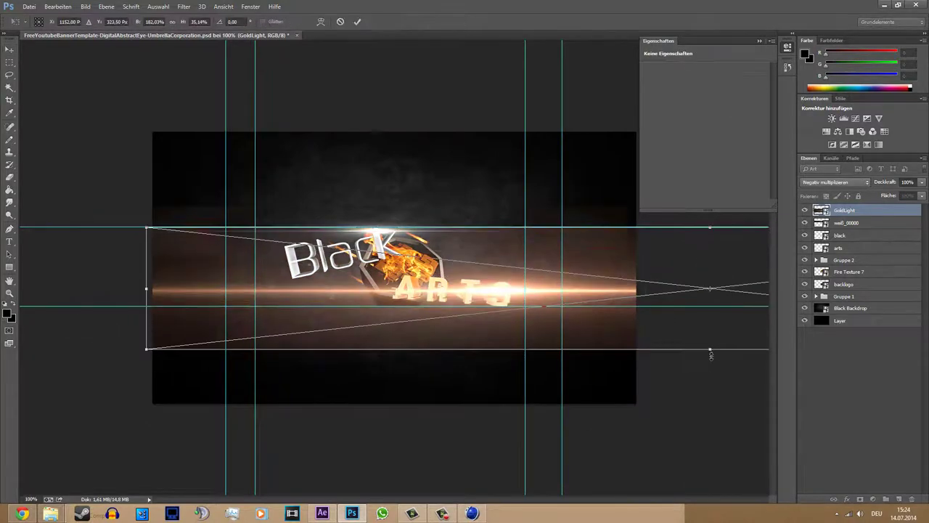
key("Return")
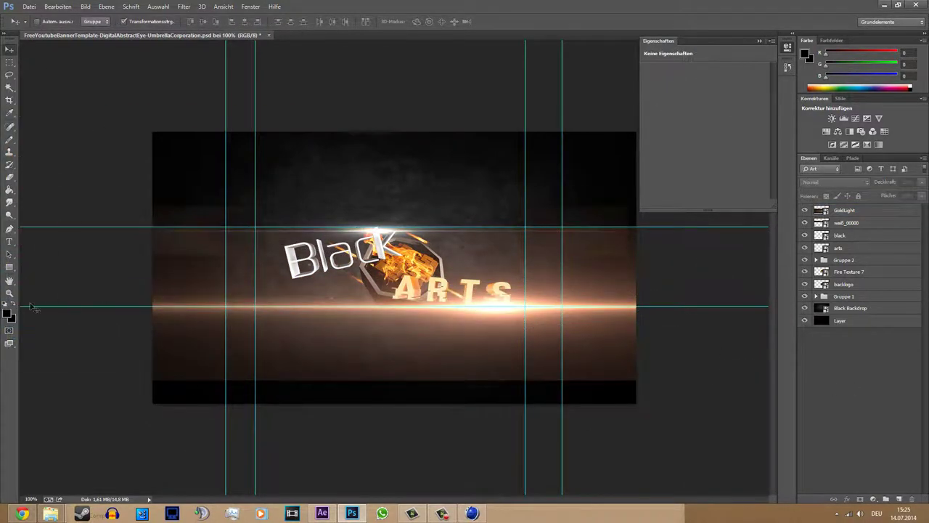
Draw black rectangles below and above the light band plus a small curved shape at its left end
key("u")
left_click_drag(141, 305, 705, 447)
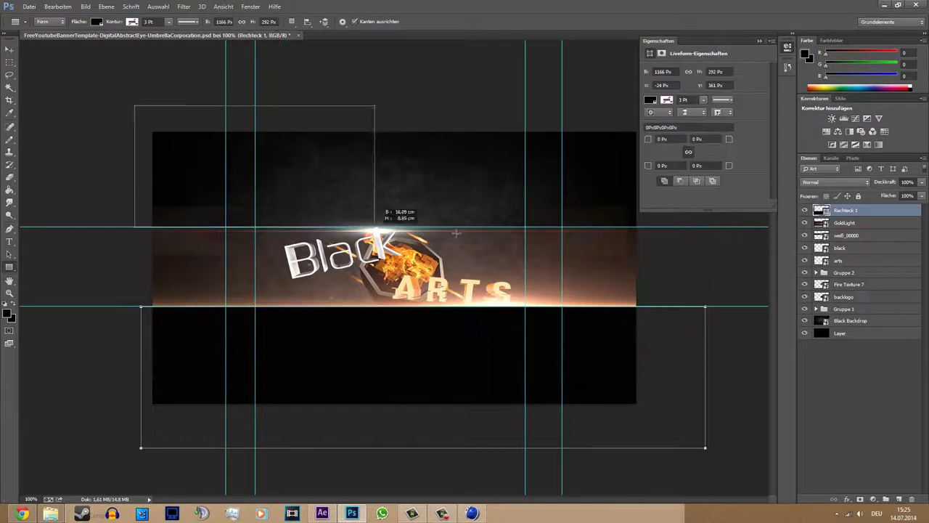
left_click_drag(456, 233, 682, 226)
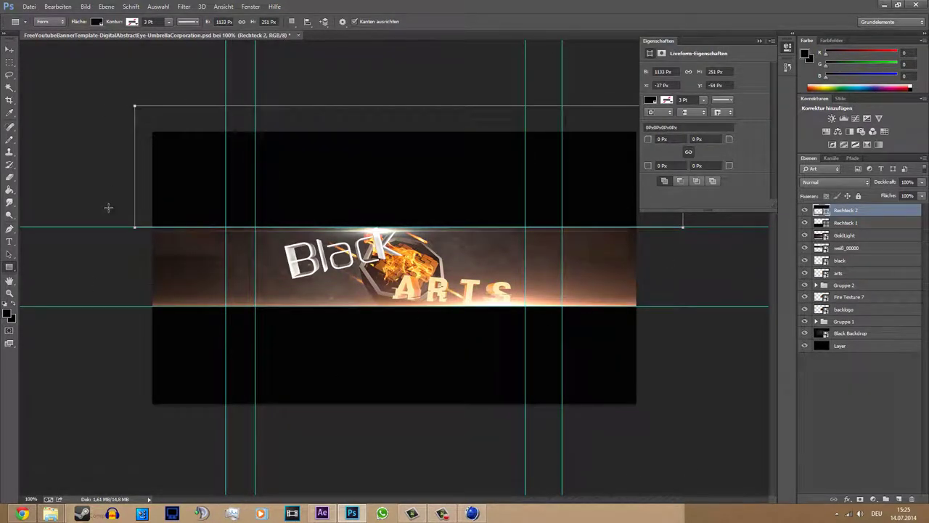
left_click_drag(121, 204, 170, 343)
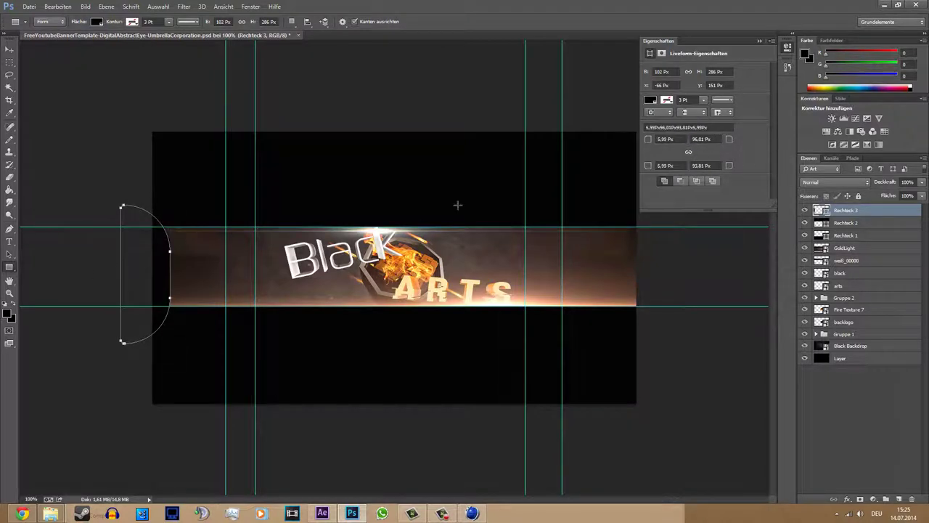
key("Return")
Fill the curved shape black, then draw a white rectangle and move it to the banner's left edge
left_click(98, 22)
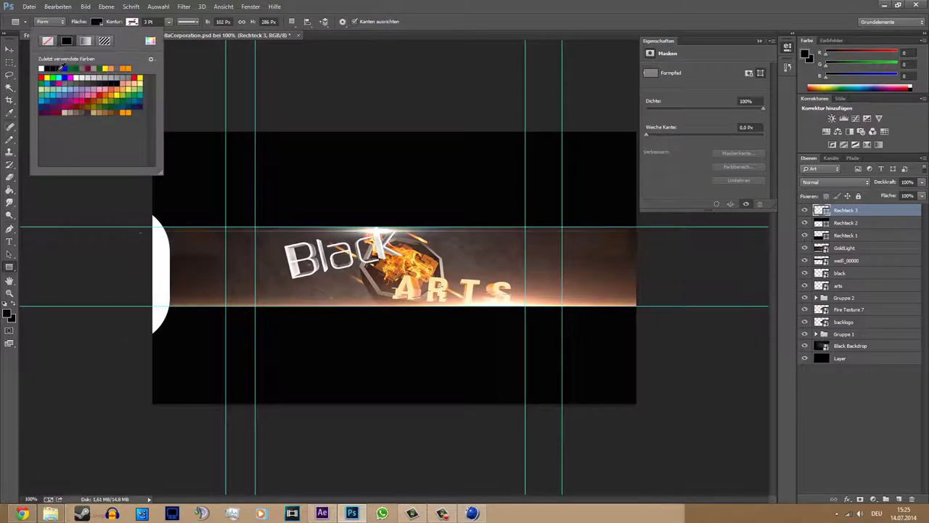
left_click(115, 84)
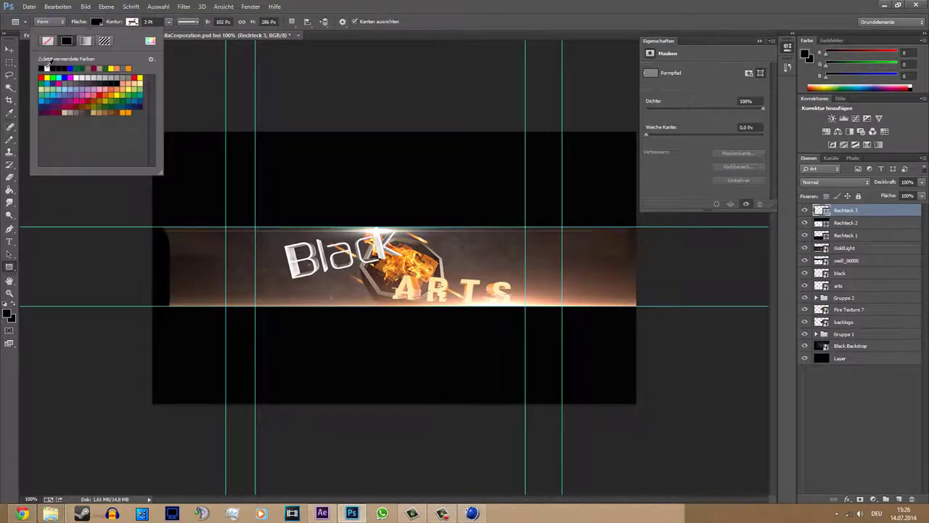
key("Escape")
left_click(98, 22)
left_click(46, 68)
mouse_move(192, 70)
left_mouse_down()
mouse_move(248, 207)
mouse_move(274, 209)
left_mouse_up()
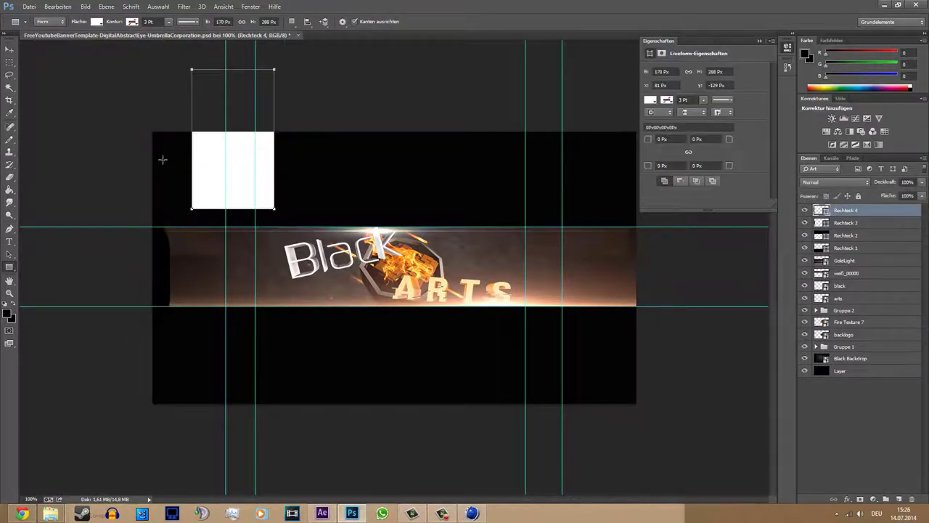
left_click(9, 51)
left_click_drag(226, 225, 221, 225)
left_click_drag(248, 171, 149, 297)
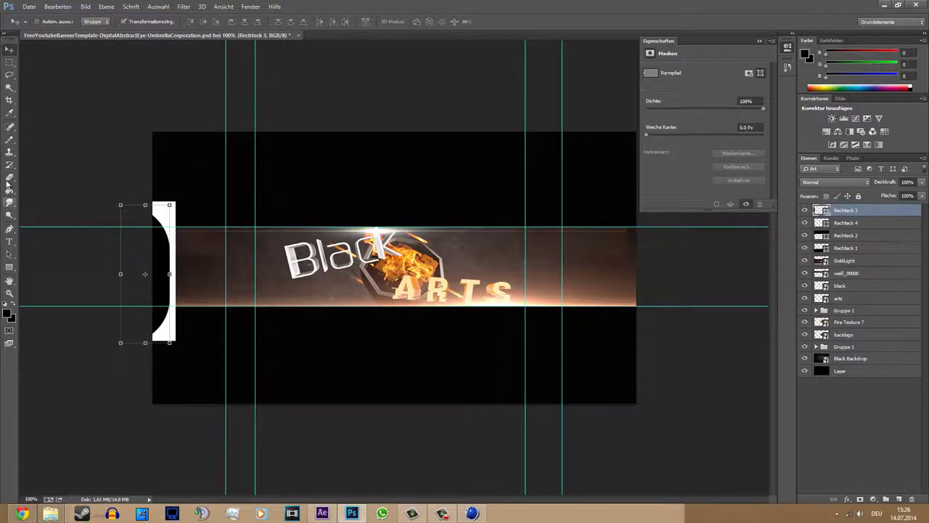
Select the white rectangle Rechteck 4 and the curved shape, and group them as Gruppe 3
right_click(9, 87)
left_click(51, 91)
left_click(623, 196)
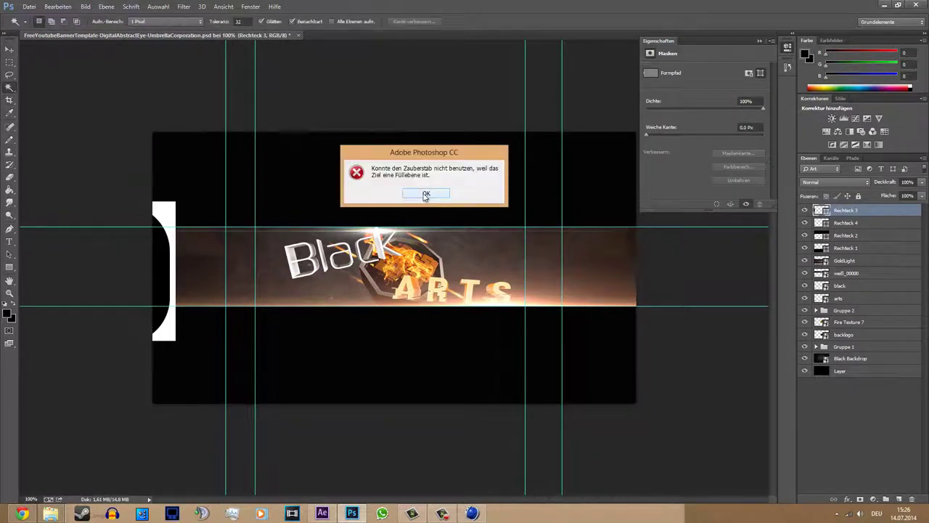
left_click(426, 195)
key("alt+bracketleft")
left_click(209, 268)
left_click(411, 196)
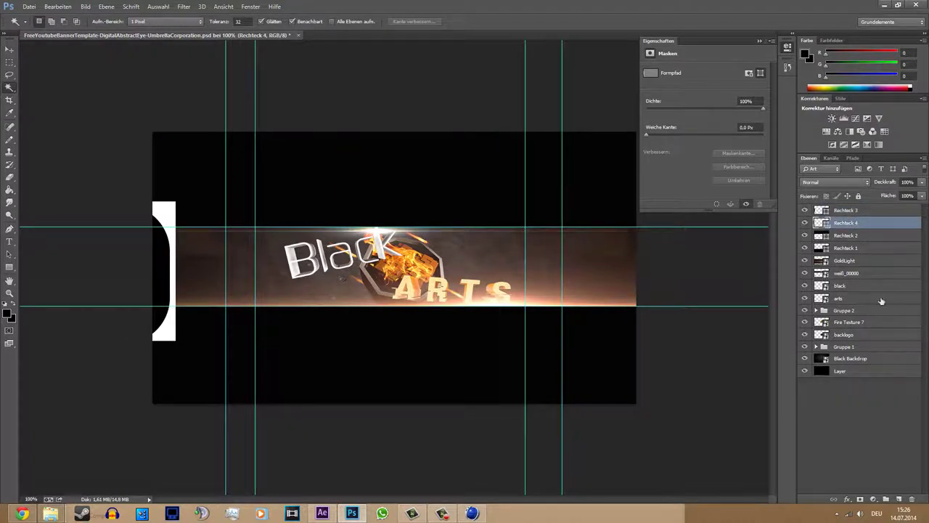
left_click(846, 209, "shift")
right_click(850, 214)
left_click(735, 164)
Create Gruppe 3 and move the white bracket to the band's right end
key("Return")
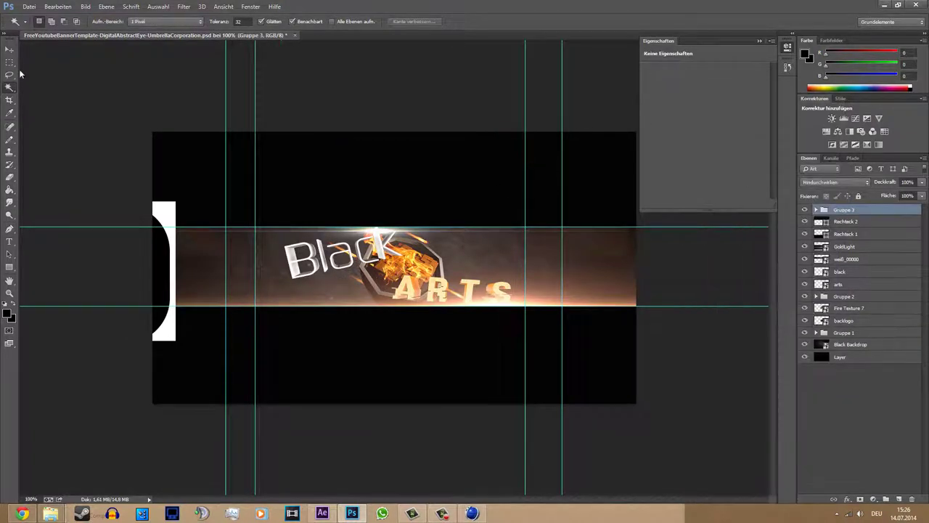
key("v")
left_click_drag(187, 276, 636, 270)
Narrow the white Rechteck 4 and rescale the cap group to fit the right end
left_click(816, 210)
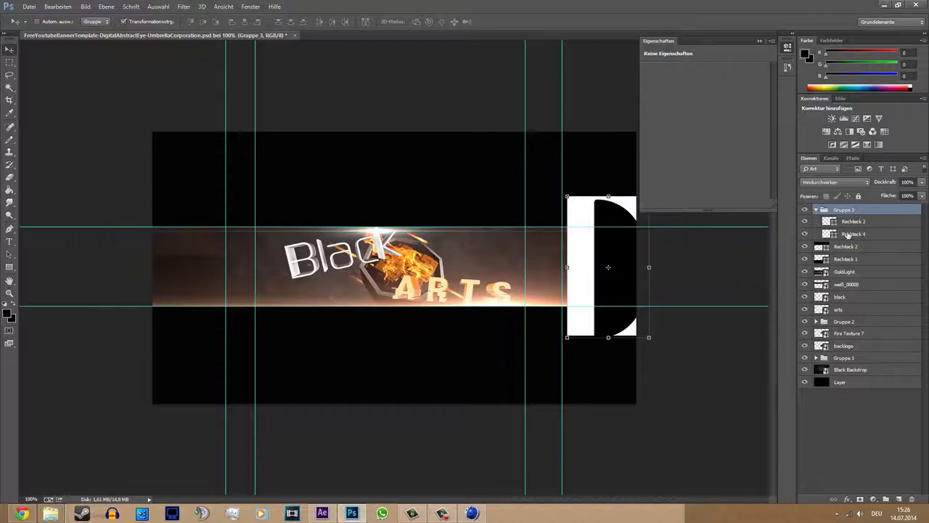
left_click(853, 234)
key("ctrl+t")
left_click_drag(568, 267, 592, 268)
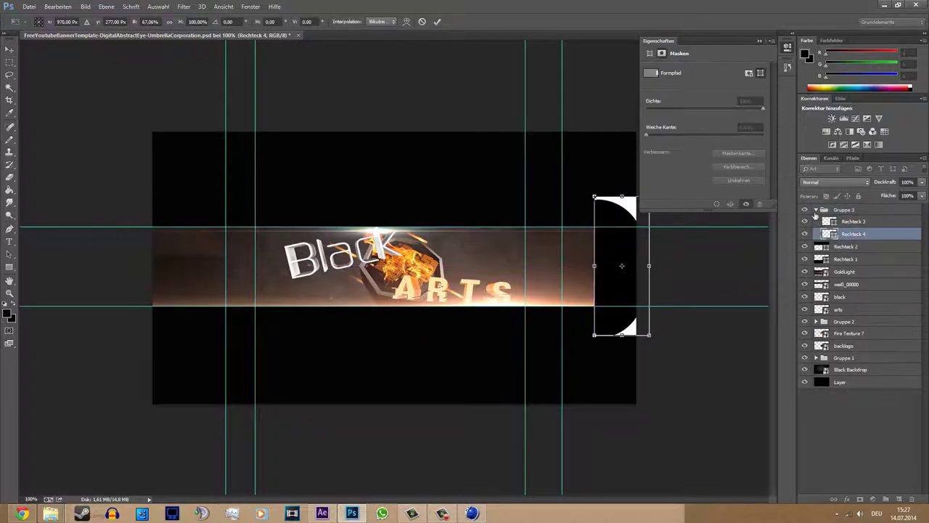
key("Return")
left_click(844, 210)
key("ctrl+t")
left_click_drag(595, 335, 605, 310)
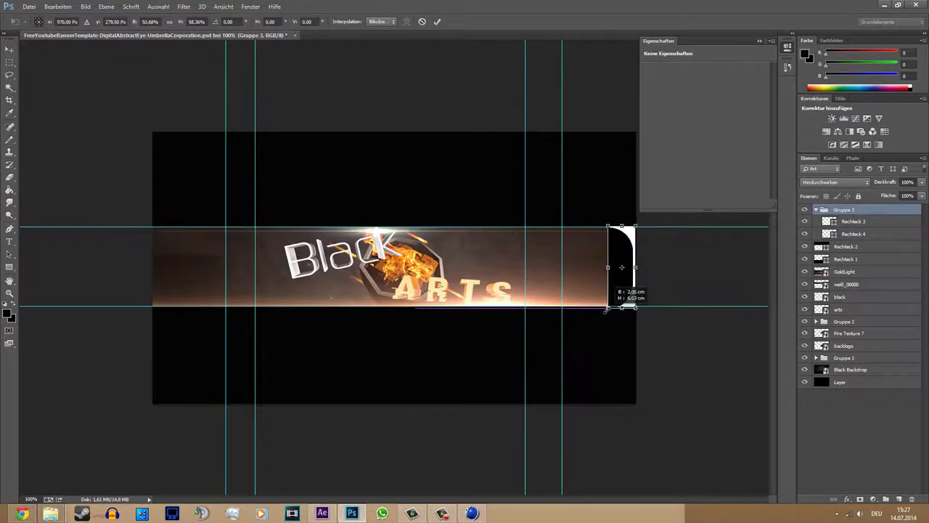
key("Return")
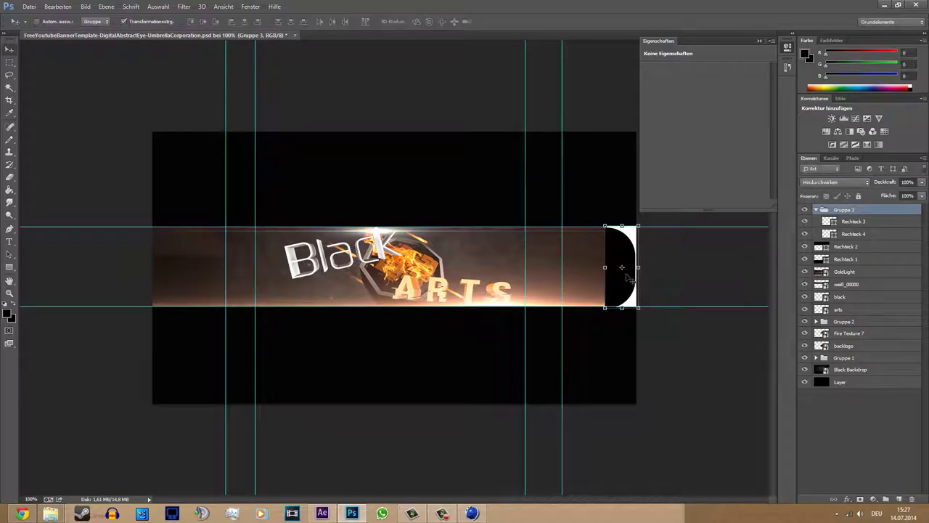
left_click_drag(628, 279, 626, 279)
Set Gruppe 3's blending to Negativ multiplizieren in Fülloptionen
left_click(835, 182)
left_click(852, 221)
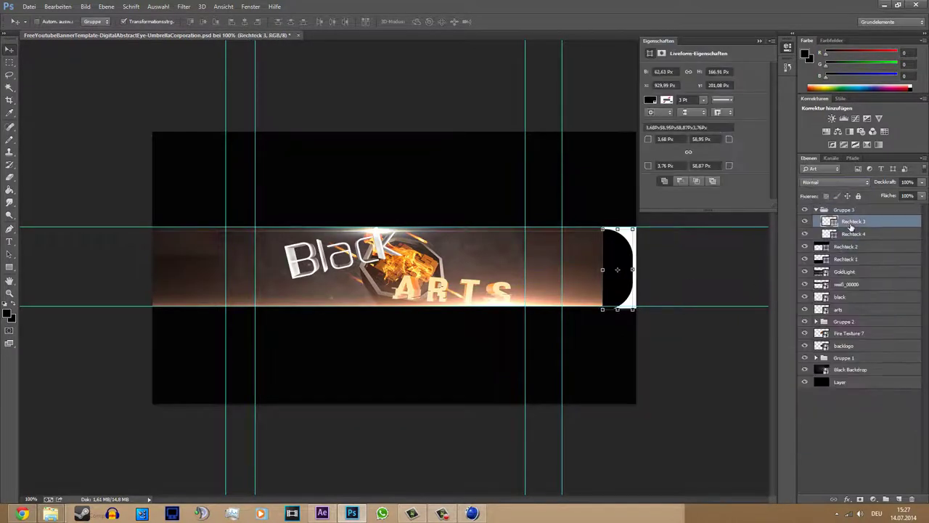
key("alt+shift+s")
left_click(835, 182)
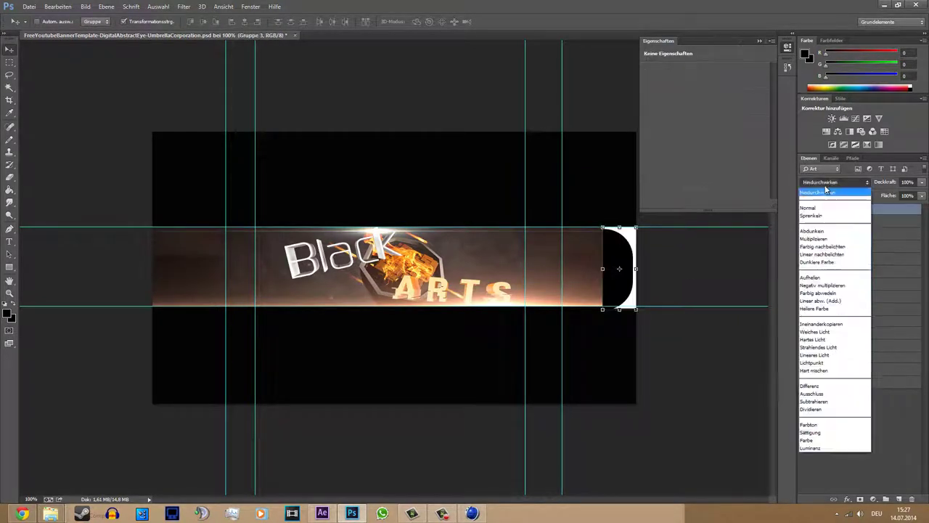
left_click(813, 193)
left_click(842, 235)
right_click(842, 235)
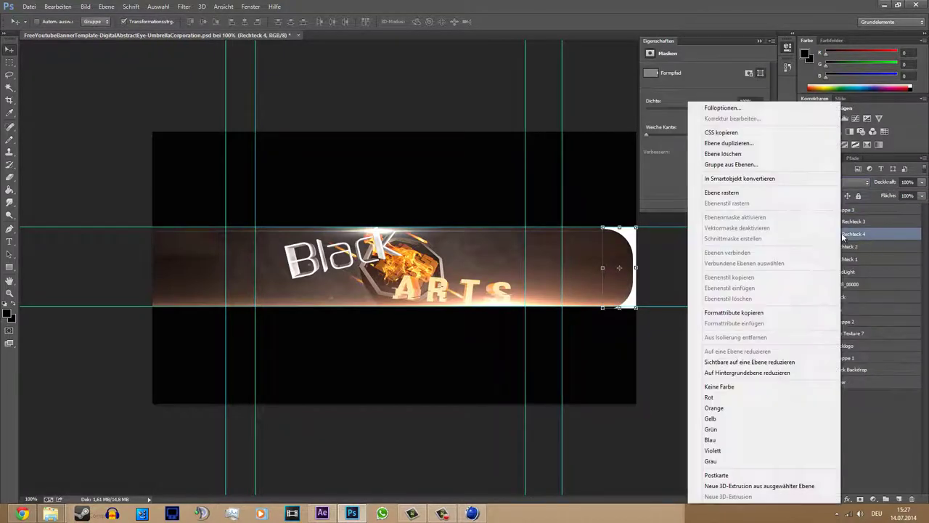
double_click(871, 209)
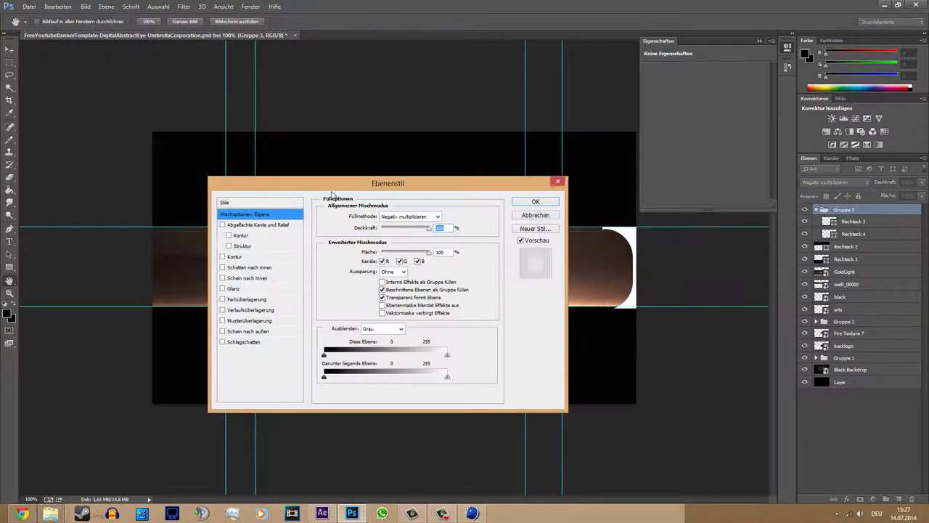
left_click_drag(332, 193, 293, 180)
left_click(488, 191)
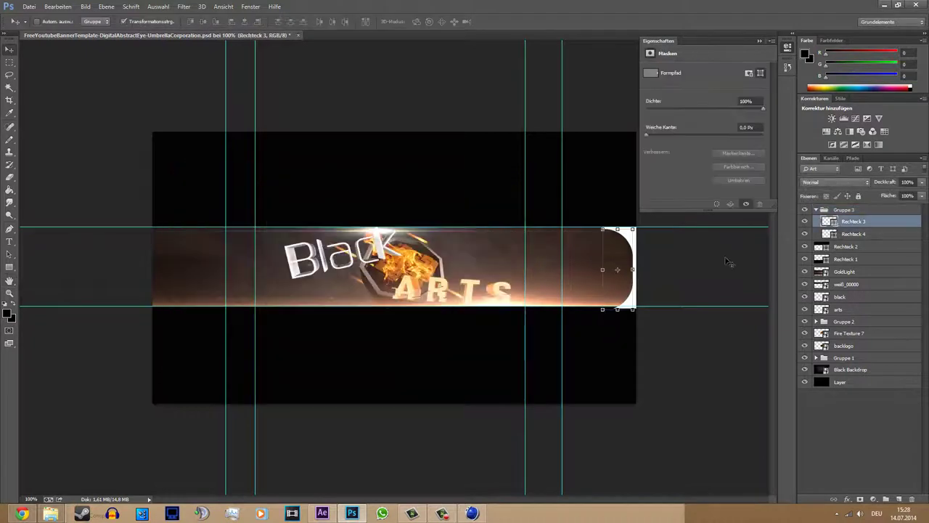
Duplicate Gruppe 3 and move the copy to the banner's left end
right_click(819, 212)
left_click(830, 257)
left_click(550, 156)
mouse_move(371, 258)
left_mouse_down()
mouse_move(175, 278)
mouse_move(151, 268)
left_mouse_up()
Flip the copied cap horizontally and adjust its Rechteck 3 shape
key("Return")
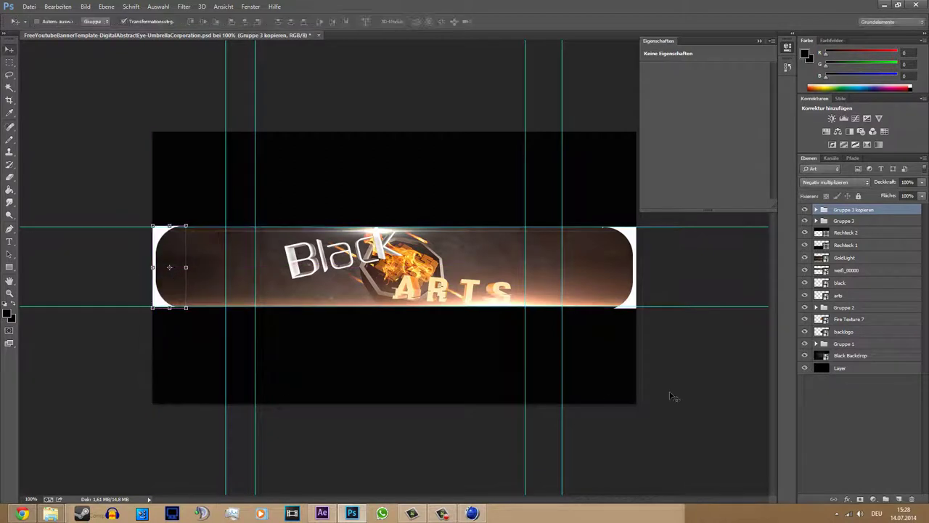
left_click(671, 394)
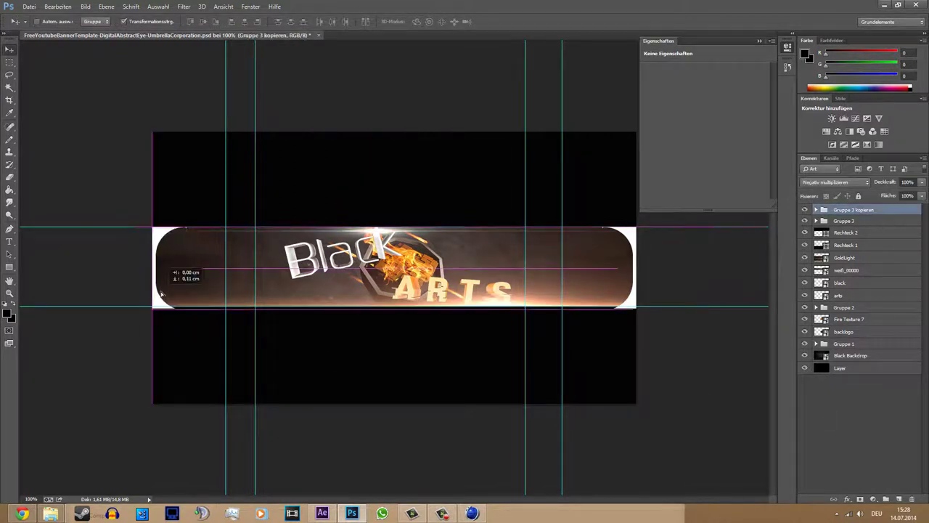
left_click(815, 210)
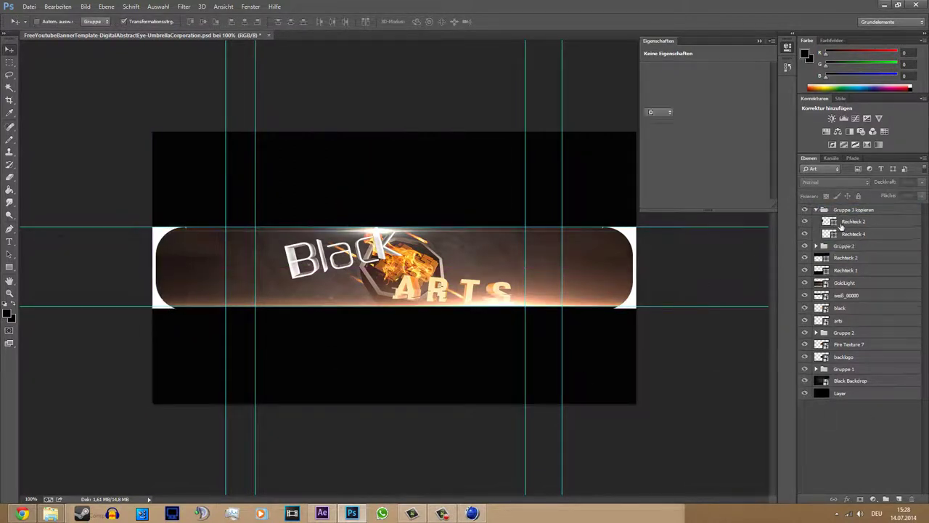
left_click(853, 221)
key("ctrl+t")
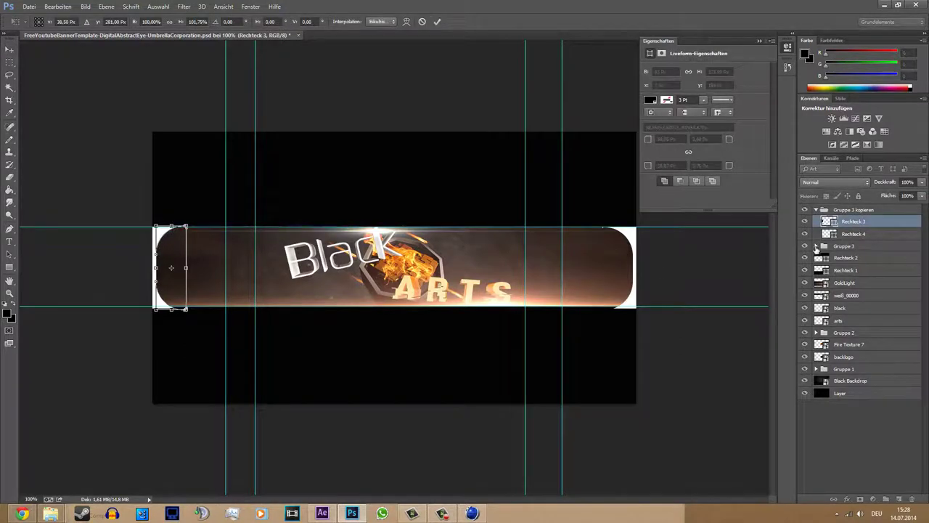
key("Return")
Check the right cap's Rechteck 3 shape, collapse both groups and deselect all layers
left_click(816, 246)
left_click(853, 258)
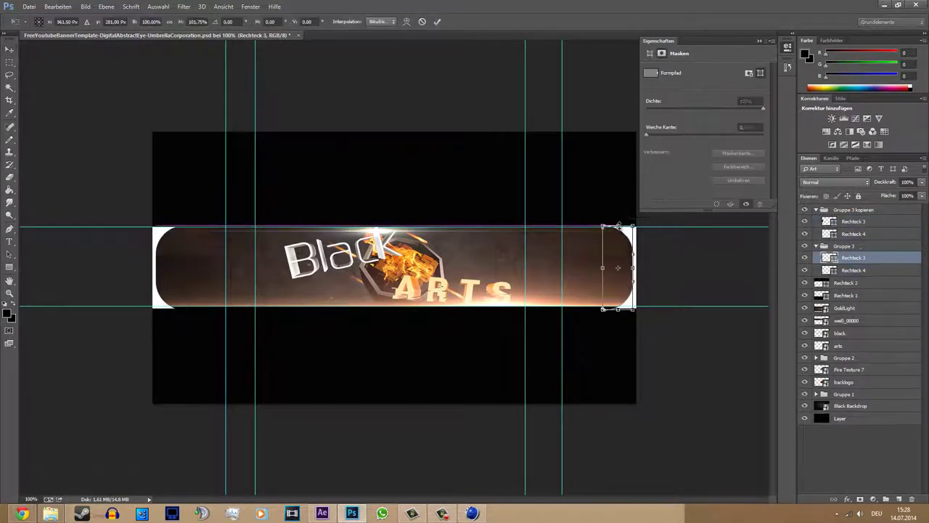
left_click(816, 246, "ctrl")
left_click(601, 431)
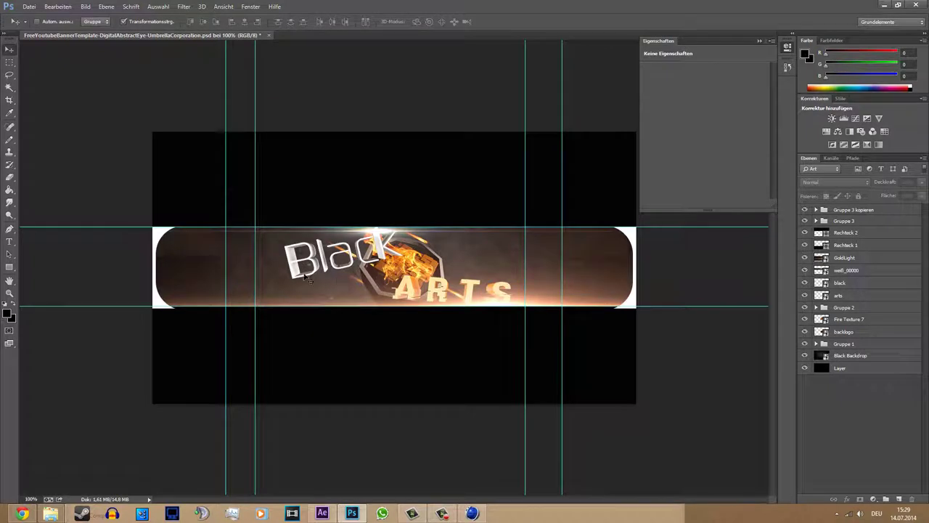
Draw a large black ellipse across the banner and centre it
right_click(10, 266)
left_click(51, 284)
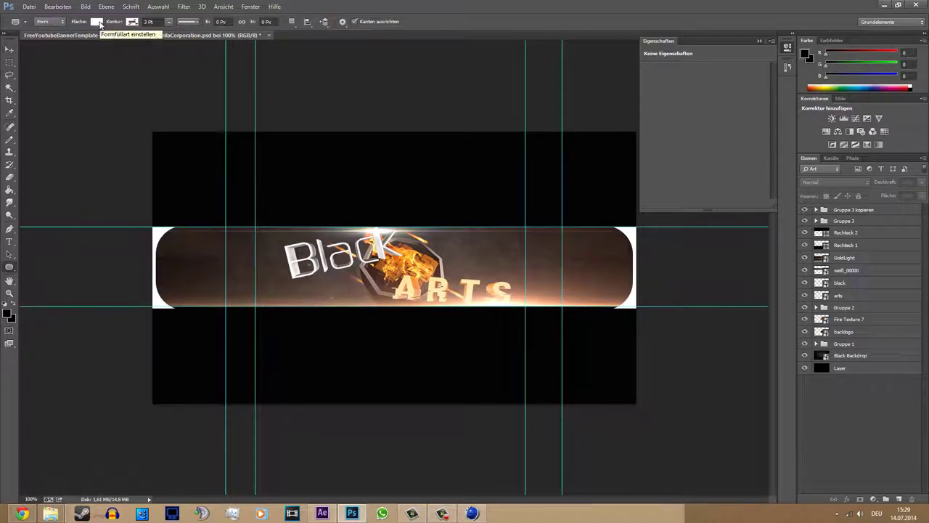
left_click(97, 22)
left_click(48, 68)
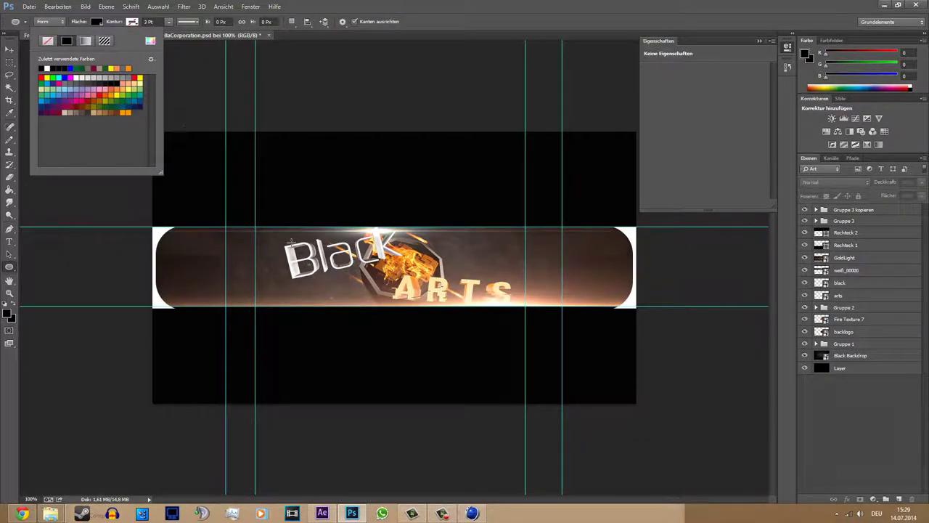
left_click(290, 242)
left_click_drag(464, 288, 718, 346)
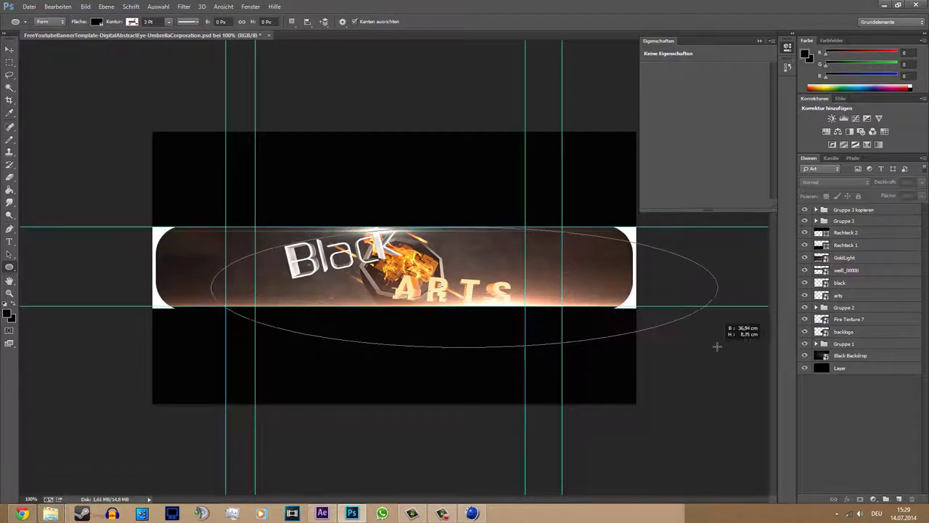
left_click_drag(717, 346, 752, 306)
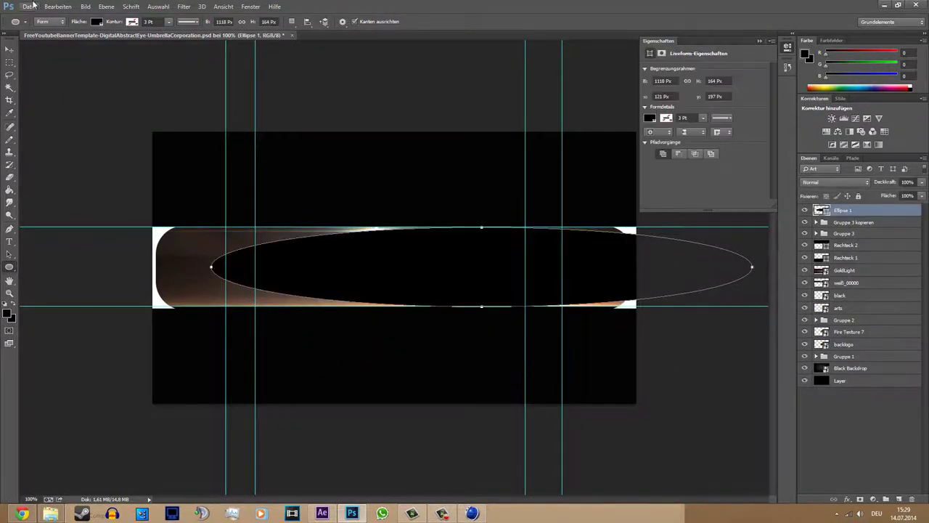
key("v")
mouse_move(475, 283)
left_mouse_down()
mouse_move(384, 281)
mouse_move(387, 301)
left_mouse_up()
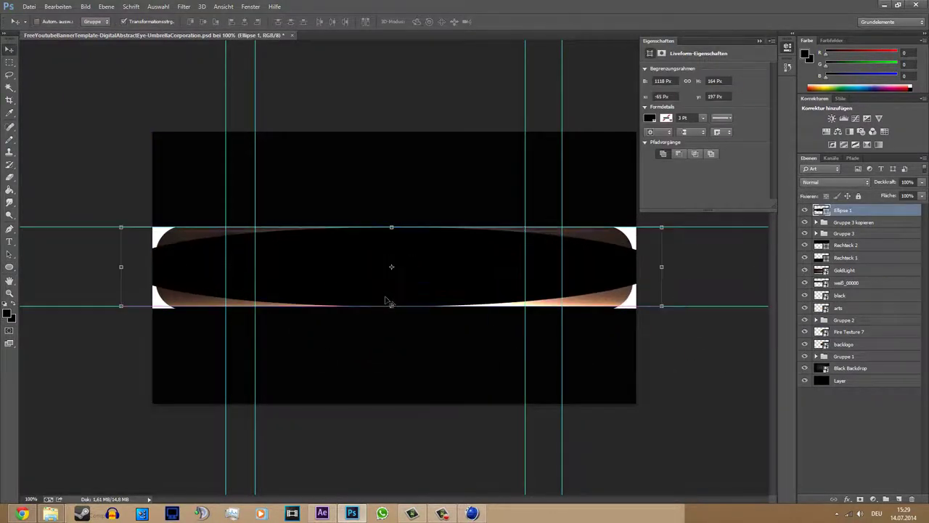
Draw a white rectangle across the banner, centred beneath the ellipse layer
left_click(9, 267)
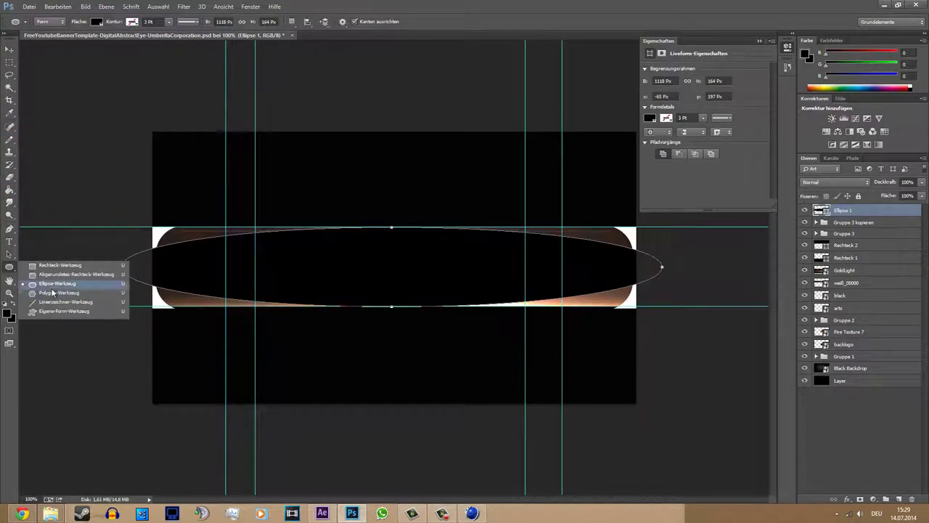
left_click(51, 270)
left_click(96, 22)
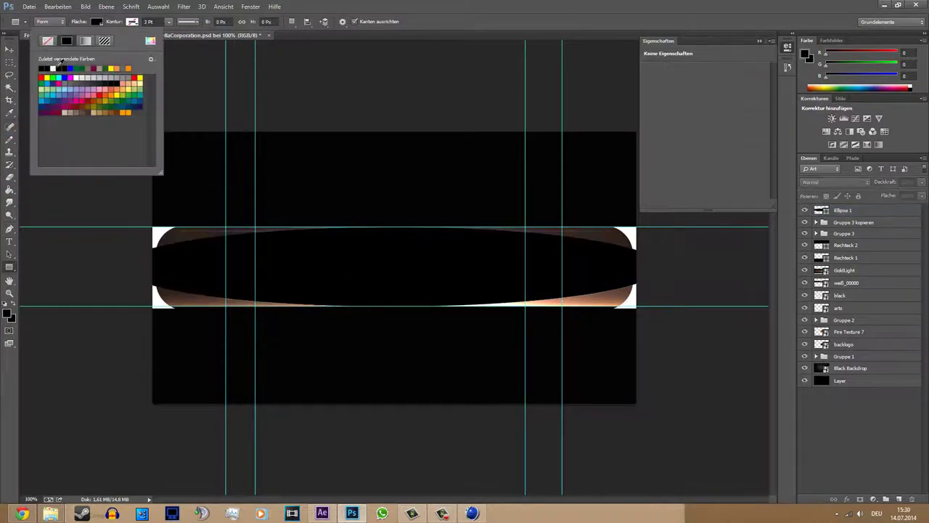
left_click(77, 76)
mouse_move(198, 79)
left_mouse_down()
mouse_move(481, 308)
mouse_move(697, 232)
left_mouse_up()
key("v")
left_click_drag(254, 149, 208, 254)
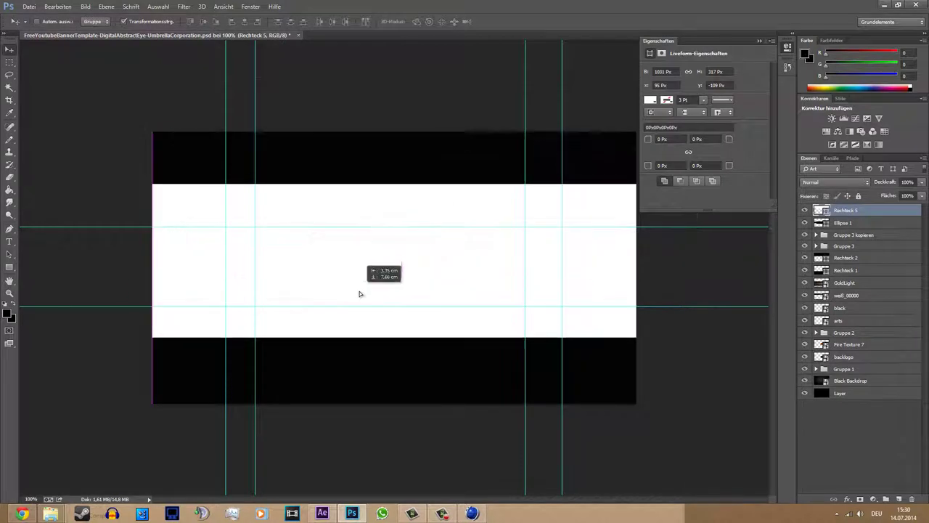
left_click_drag(842, 210, 842, 228)
Group the ellipse and rectangle as Gruppe 4 with Negativ multiplizieren blending
left_click(843, 211, "shift")
right_click(842, 211)
left_click(763, 161)
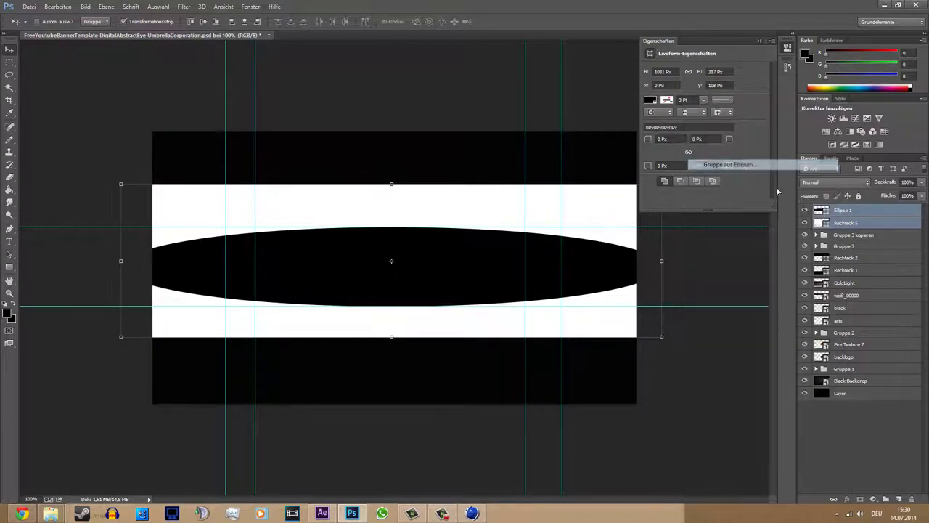
left_click(836, 182)
left_click(825, 293)
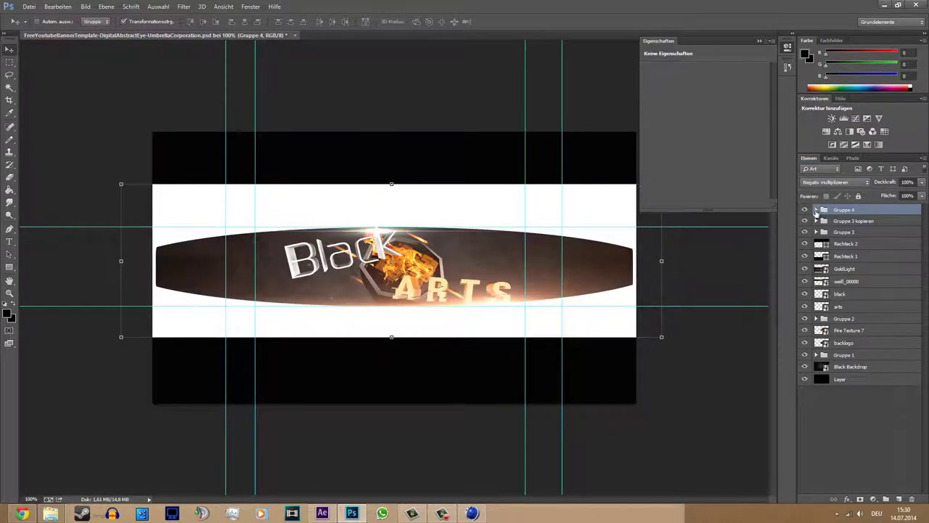
Group Rechteck 1 and Rechteck 2 into a group named border
left_click(816, 211)
left_click(390, 305, "ctrl")
left_click(846, 269)
left_click(846, 282, "shift")
right_click(846, 282)
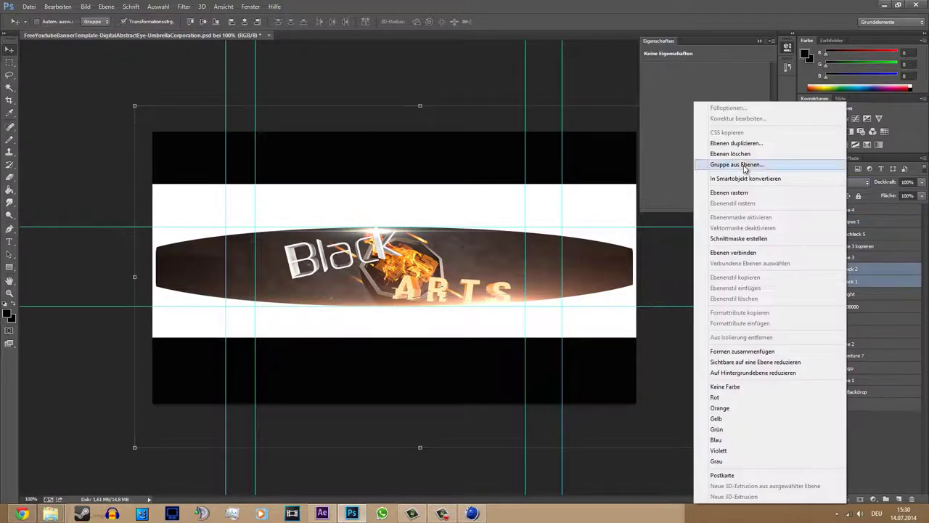
left_click(726, 166)
type("border")
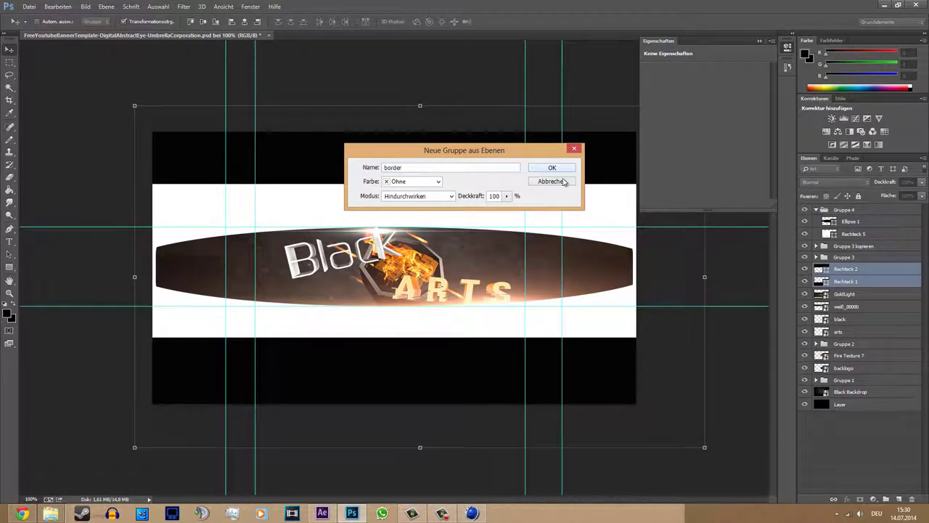
key("Return")
left_click(804, 209)
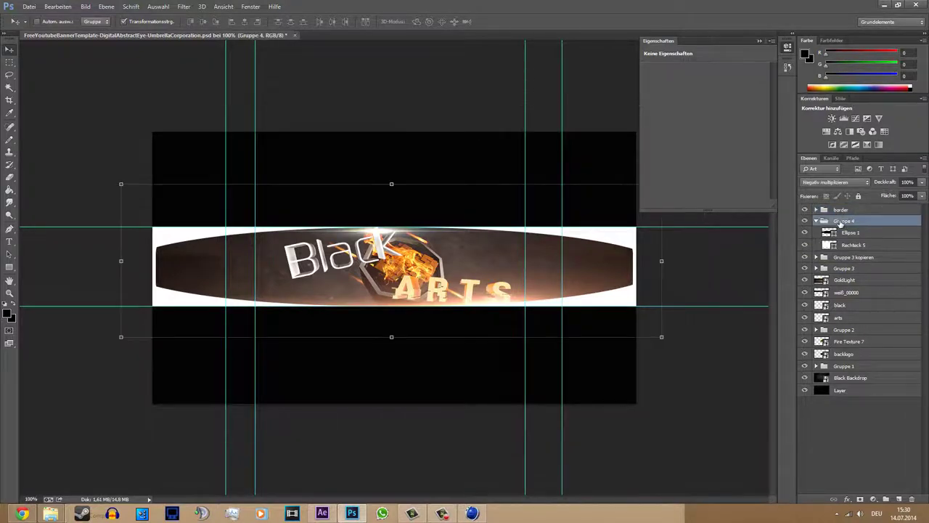
Widen Ellipse 1 far to the left and zoom out to the whole canvas
left_click(848, 232)
key("ctrl+t")
left_click_drag(155, 266, 17, 284)
left_click(9, 293)
key("Return")
right_click(360, 291)
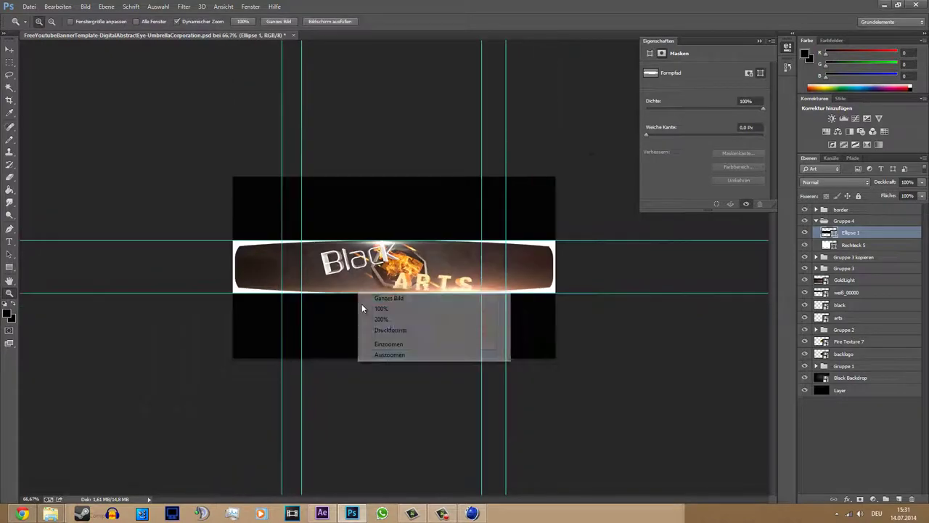
left_click(367, 310)
Widen the ellipse evenly on both sides and view the banner at 100%
key("ctrl+t")
left_click_drag(208, 266, 81, 268)
key("Return")
left_click(10, 292)
left_click(379, 268)
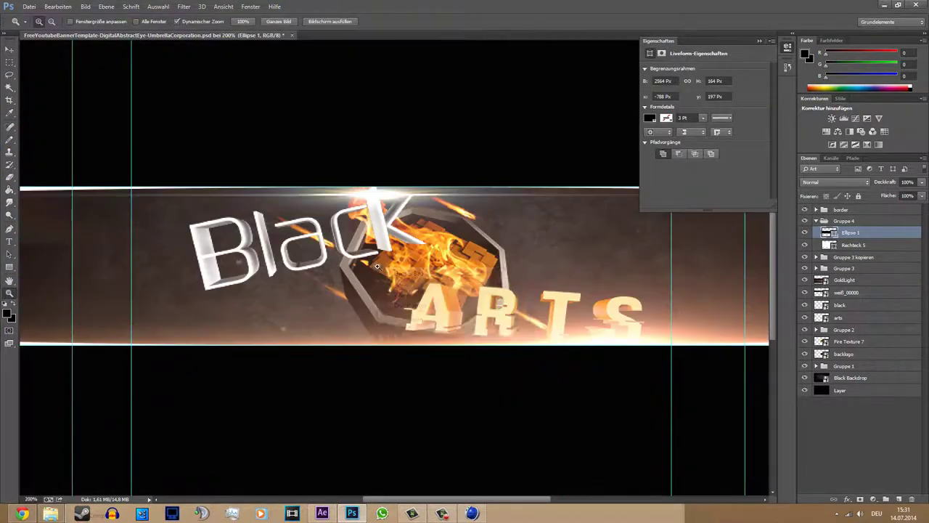
right_click(375, 266)
left_click(411, 317)
Narrow the ellipse frame to about 96% width
key("ctrl+t")
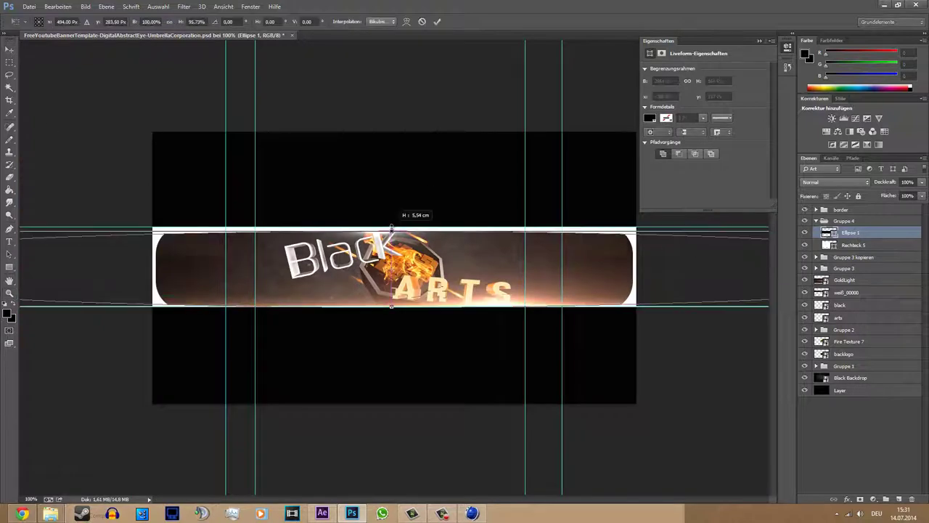
key("ctrl+minus")
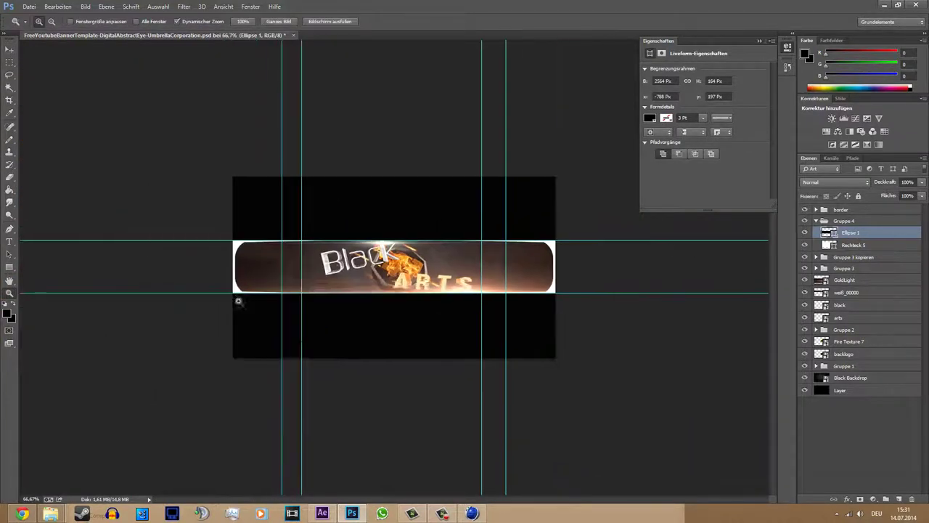
key("ctrl+minus")
left_click_drag(81, 267, 128, 268)
key("Return")
Select the Rechteck 3 end shape and reset its pending size change
key("z")
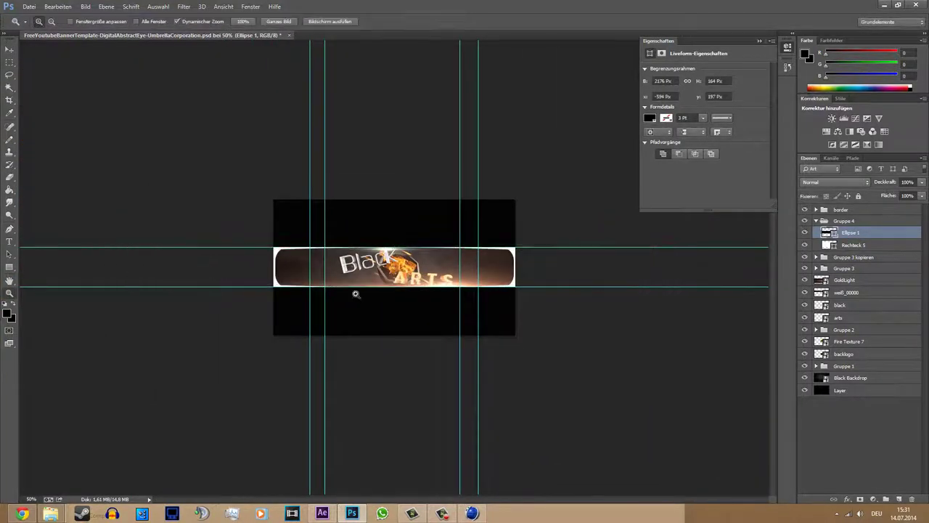
left_click(305, 269, "ctrl")
key("ctrl+plus")
key("ctrl+t")
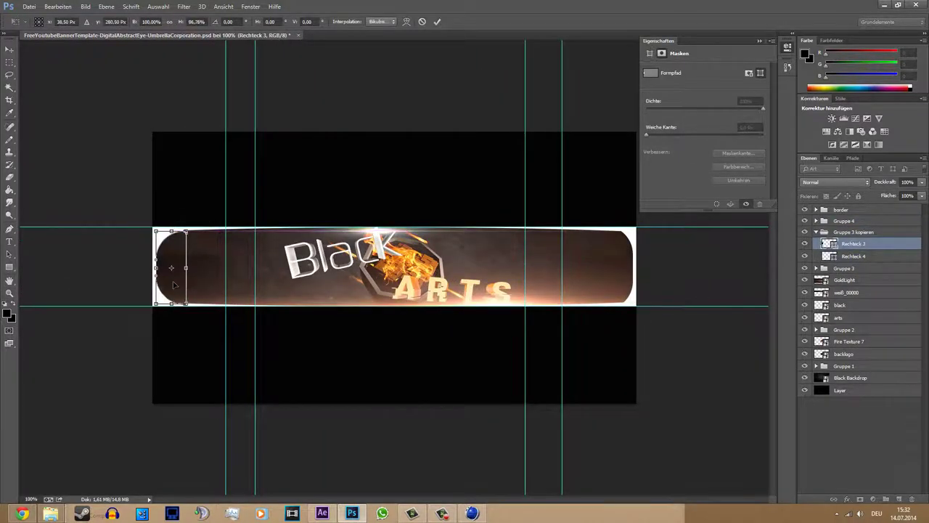
key("ctrl+z")
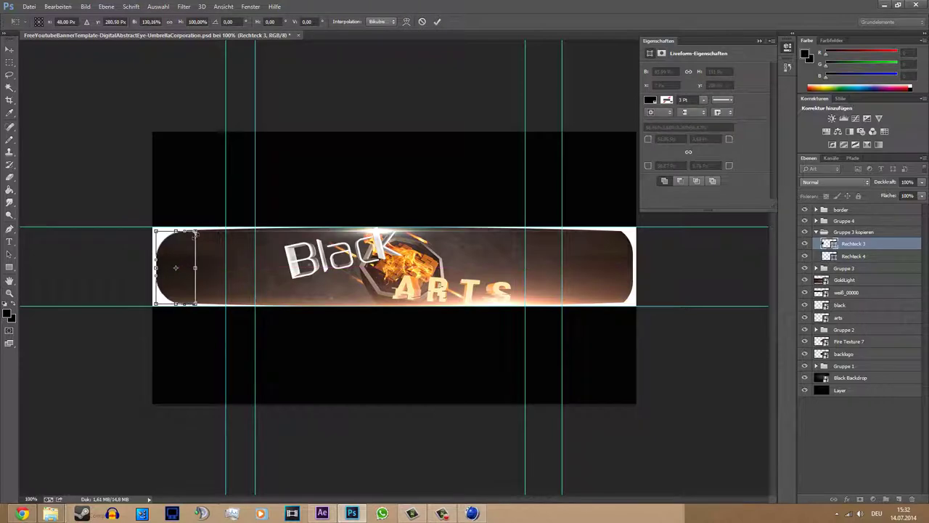
key("Return")
key("ctrl+t")
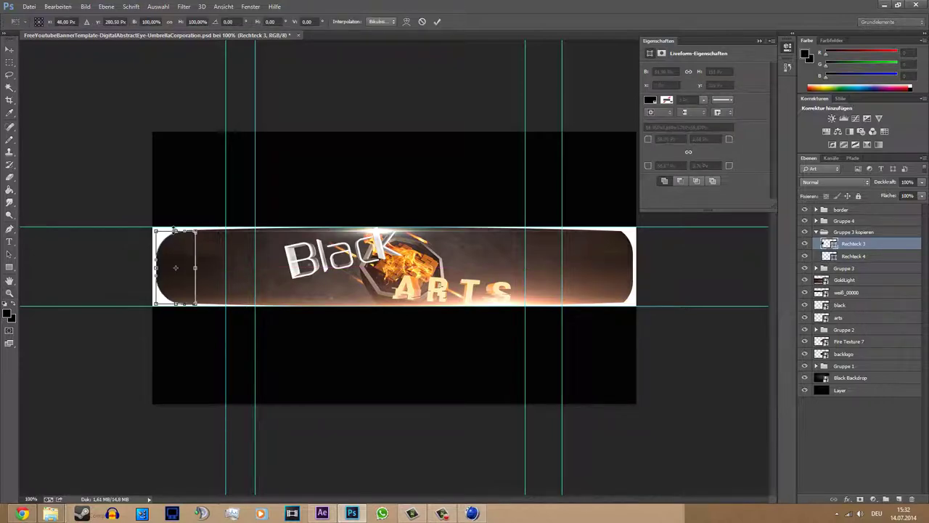
key("Return")
Raise the left end shape's top edge slightly, then return to 100% view
left_click_drag(186, 261, 232, 260)
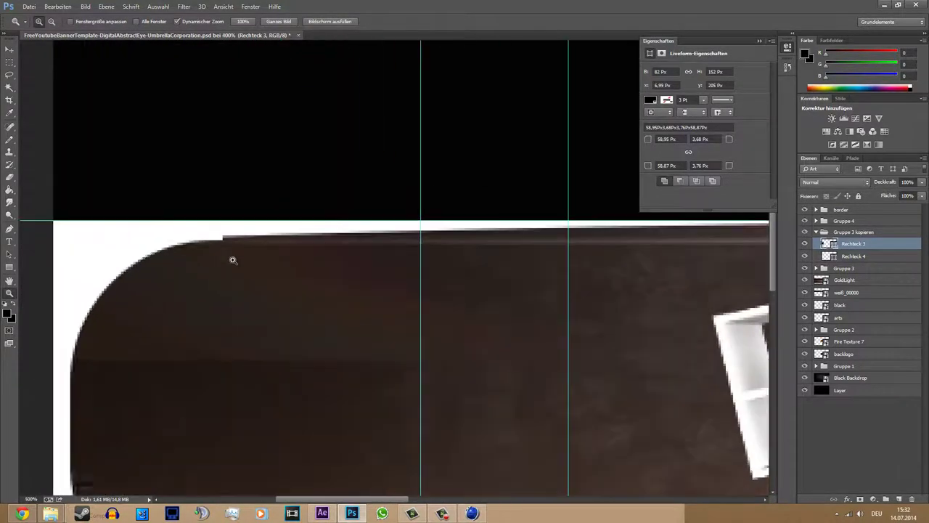
key("ctrl+t")
left_click_drag(172, 239, 172, 233)
key("Return")
right_click(272, 289)
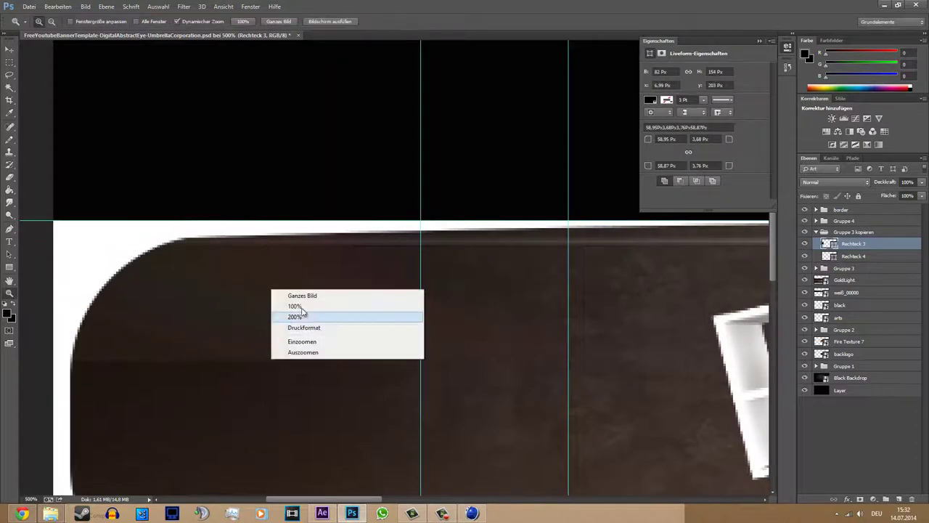
left_click(295, 306)
Restore the right Rechteck 3 end shape to 100% width and collapse Gruppe 3
left_click(617, 269, "ctrl")
key("ctrl+t")
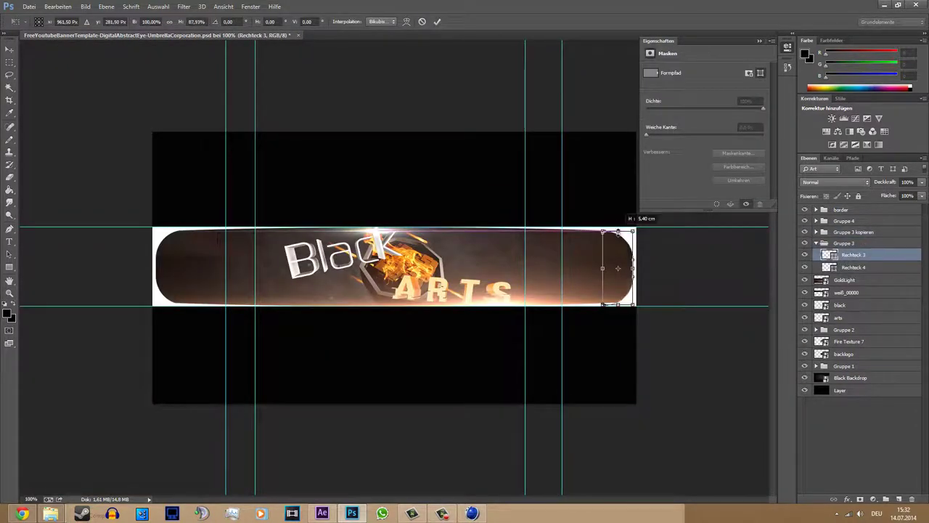
key("Return")
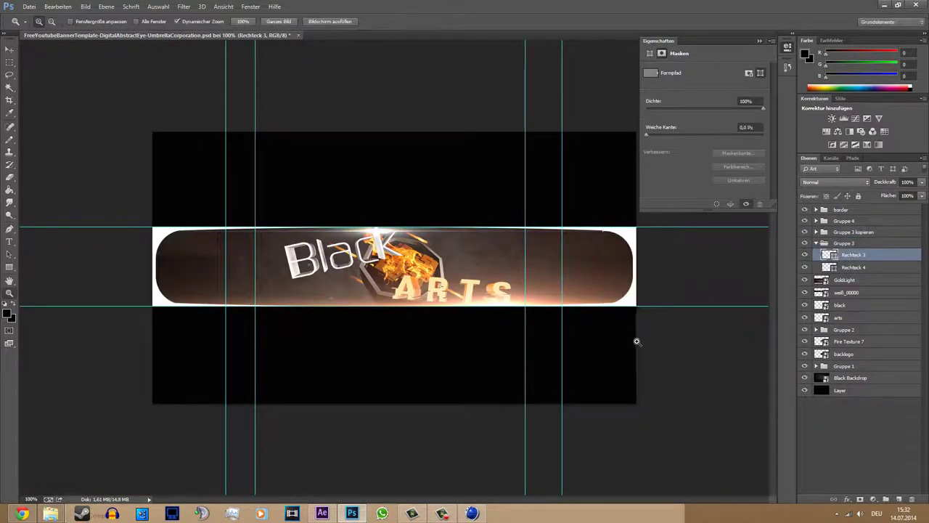
key("ctrl+t")
key("ctrl+z")
key("Return")
left_click(816, 243)
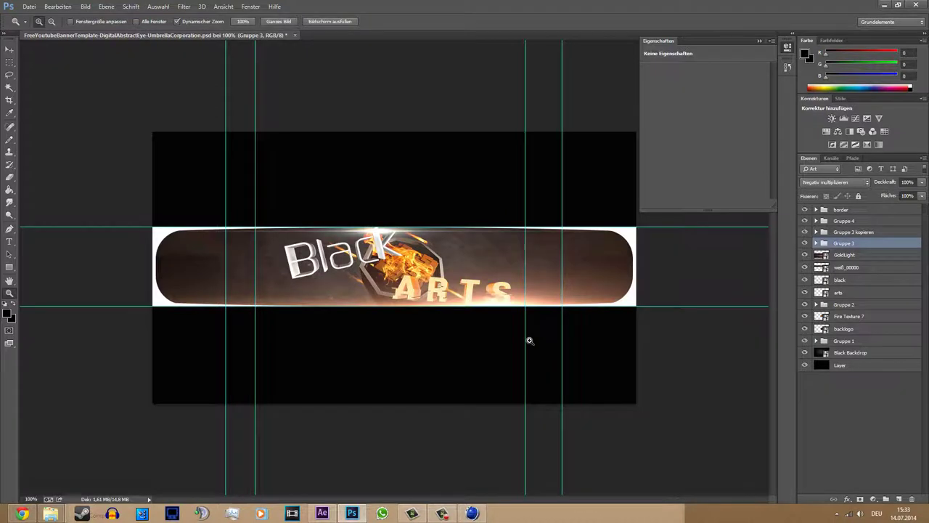
Add white 'by BlackArts' text in Brush Script Std at the banner's lower left
key("t")
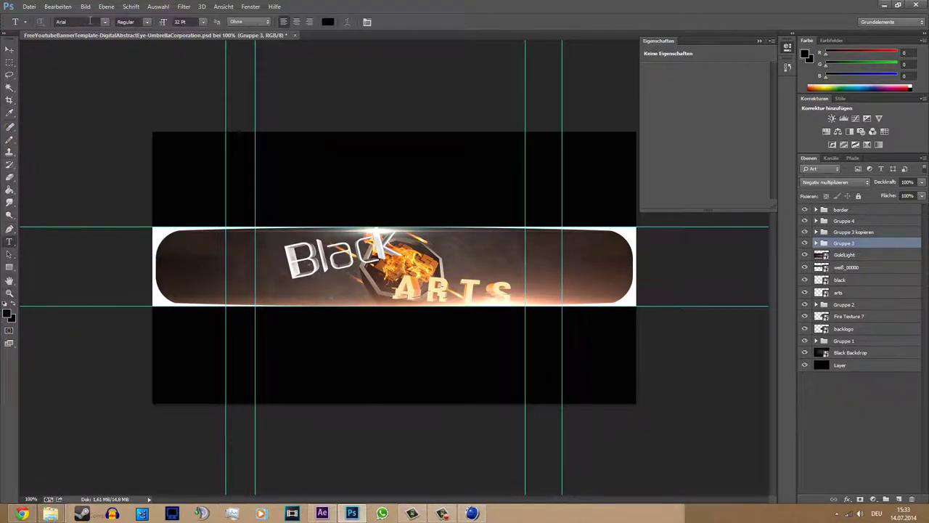
left_click(106, 22)
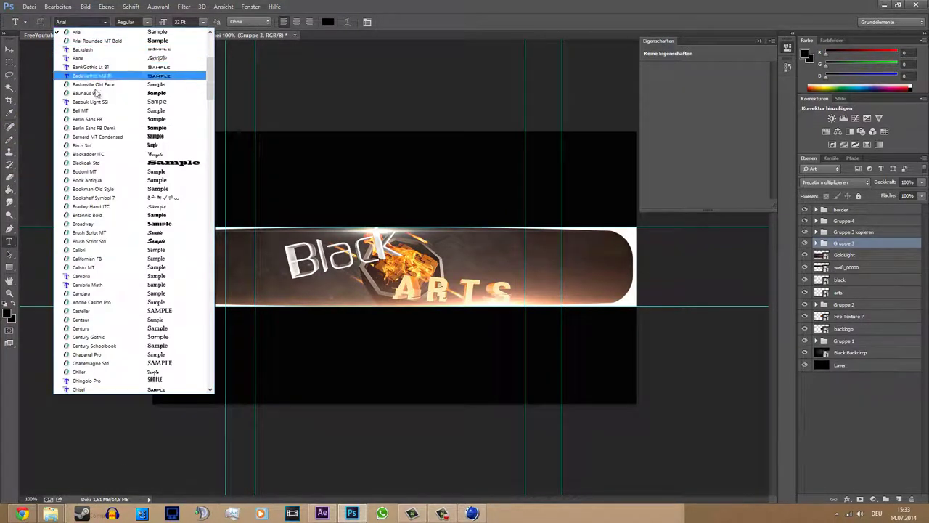
left_click(166, 241)
left_click_drag(472, 299, 503, 288)
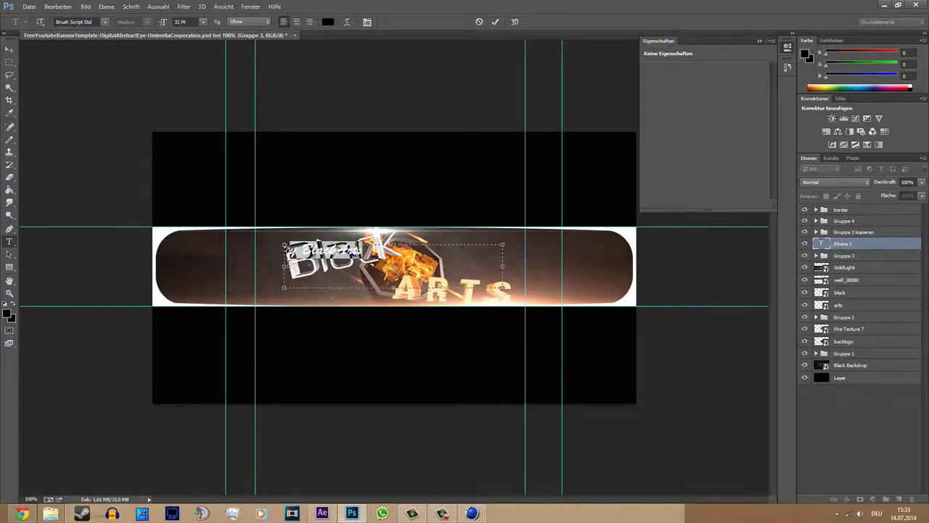
left_click(328, 22)
left_click(178, 134)
left_click(407, 133)
key("ctrl+Return")
key("v")
left_click_drag(350, 255, 292, 309)
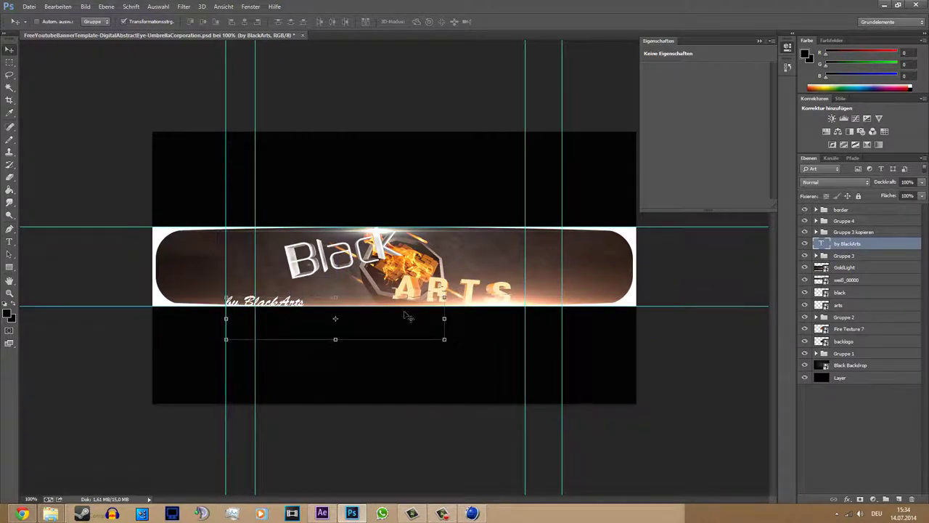
Change the signature's text colour to light cream
key("t")
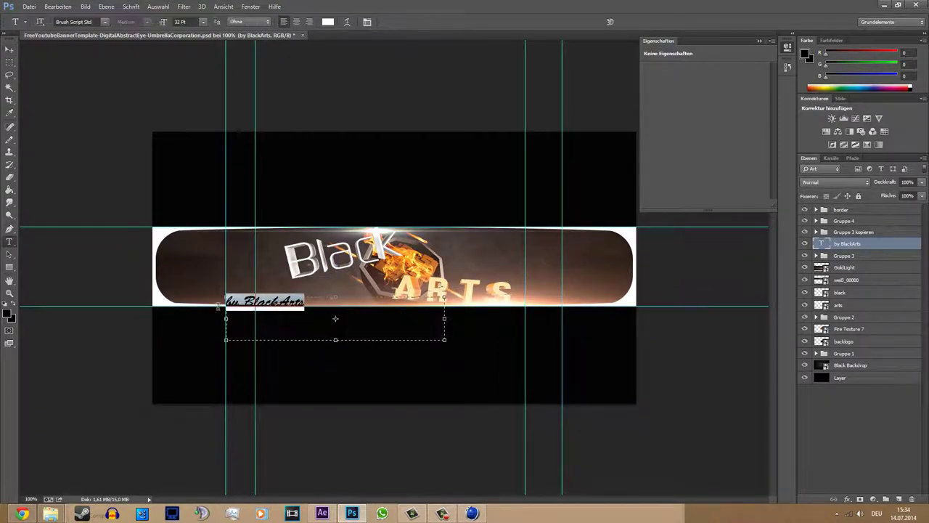
left_click(328, 22)
left_click(478, 286)
left_click(499, 286)
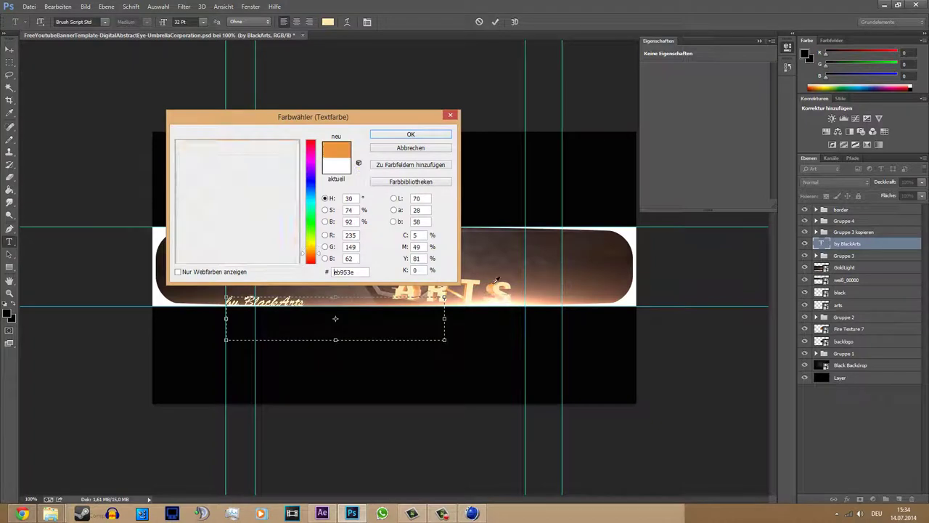
key("Return")
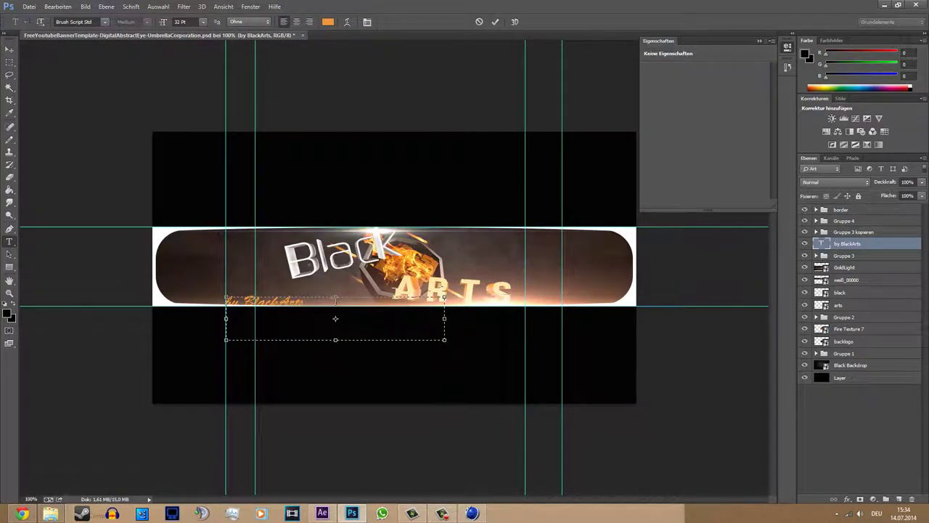
left_click(328, 21)
left_click(394, 137)
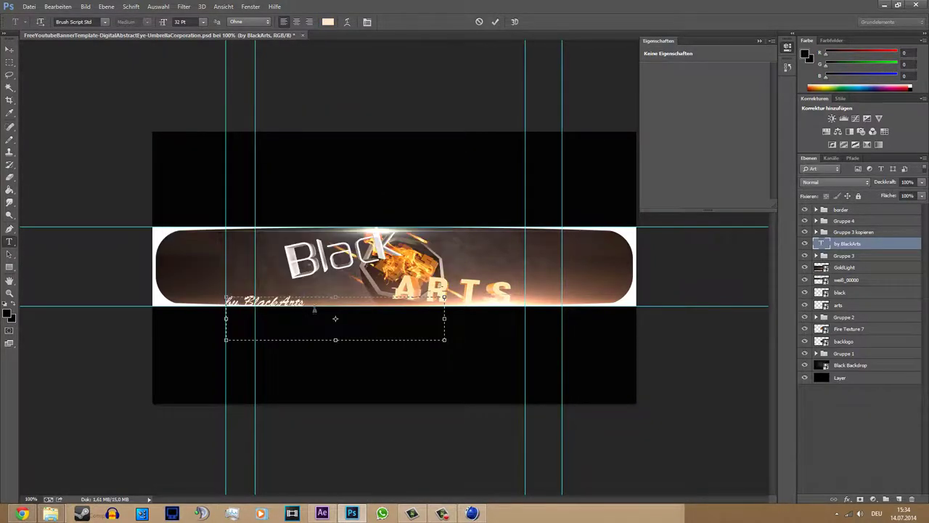
Drag Fire Texture 12 from the Monk7Mad Fire Textures folder onto the banner
left_click(172, 464)
left_click(242, 35)
double_click(508, 80)
double_click(559, 80)
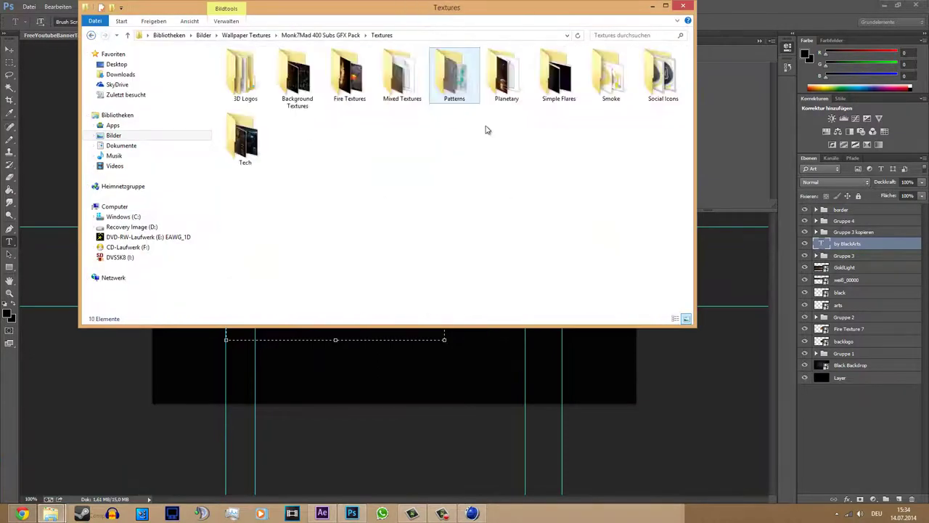
double_click(298, 80)
left_click_drag(350, 135, 348, 340)
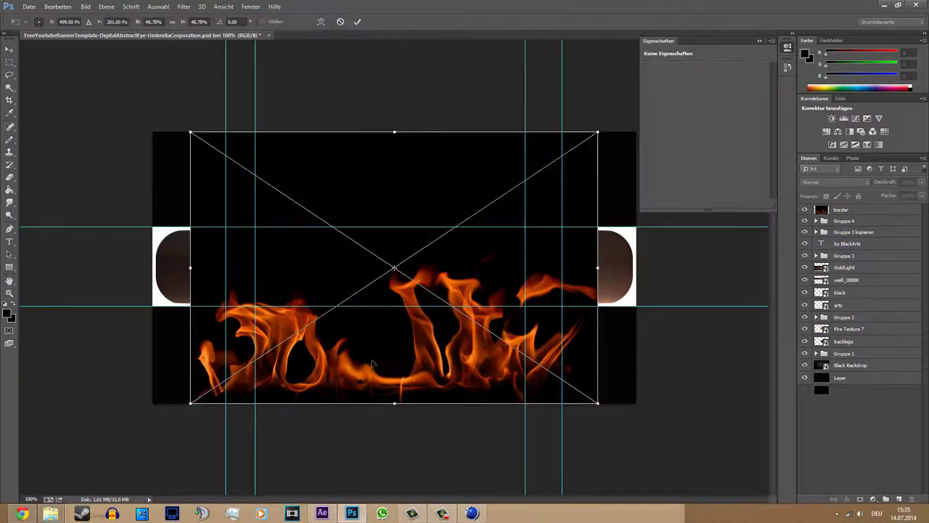
Shrink the fire texture over the lower-left 'by BlackArts' signature and commit it
mouse_move(598, 133)
left_mouse_down()
mouse_move(508, 235)
mouse_move(266, 286)
left_mouse_up()
key("Return")
key("z")
left_click(198, 303)
left_click(276, 306)
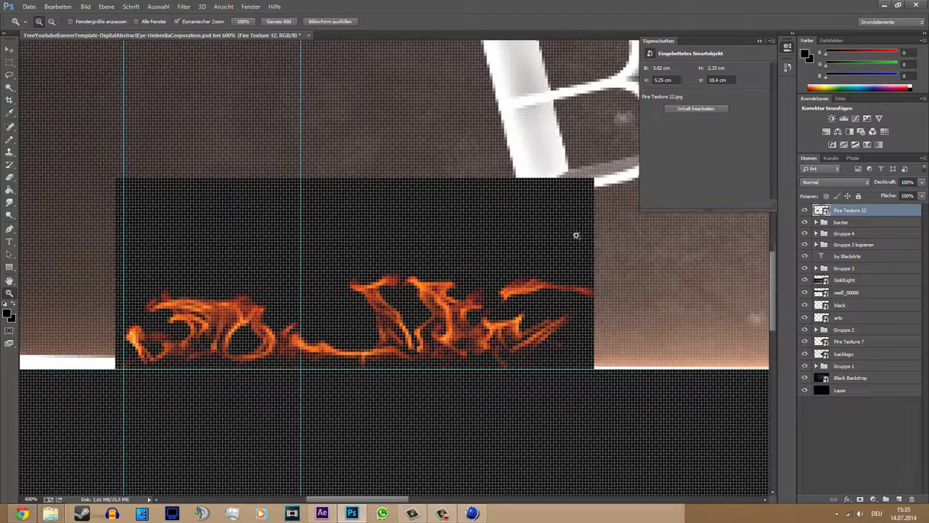
Blend the fire with Negativ multiplizieren and move it below the border group
left_click(835, 182)
left_click(828, 260)
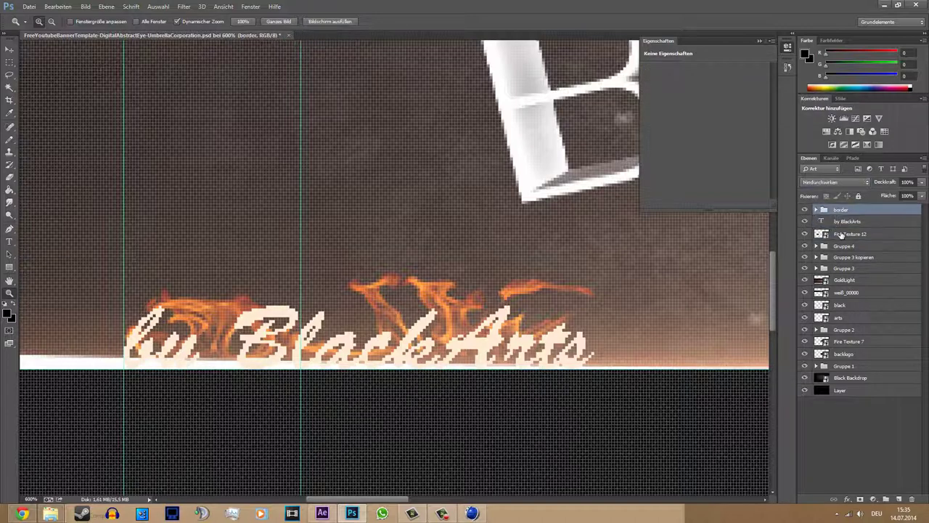
mouse_move(852, 210)
left_mouse_down()
mouse_move(840, 227)
mouse_move(844, 281)
left_mouse_up()
left_click(842, 233, "shift")
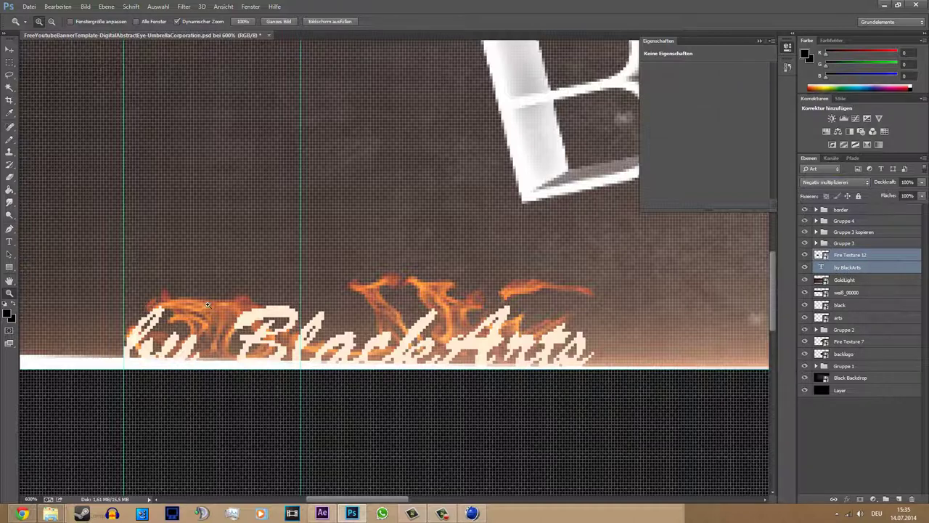
right_click(268, 286)
left_click(308, 297)
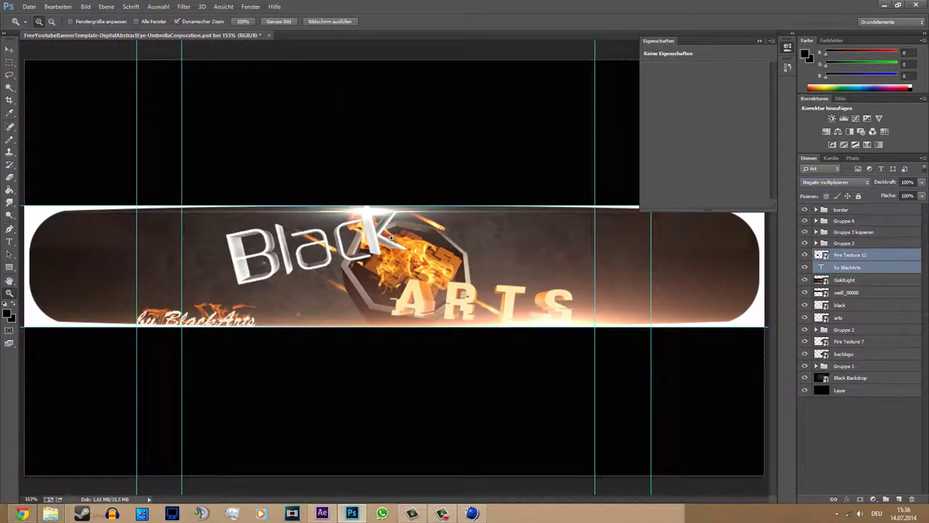
Duplicate the backlogo layer and enlarge the copy across the banner
left_click(846, 354)
right_click(846, 355)
left_click(726, 125)
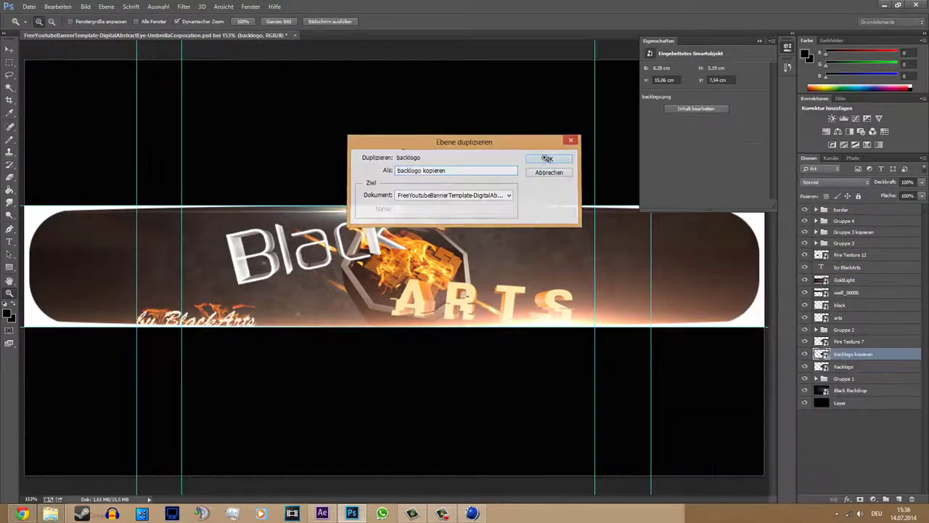
left_click(546, 159)
key("ctrl+t")
left_click_drag(499, 215, 608, 163)
Fade backlogo kopieren to 16% opacity, place it below backlogo, and begin saving under a new name
left_click_drag(922, 186, 895, 198)
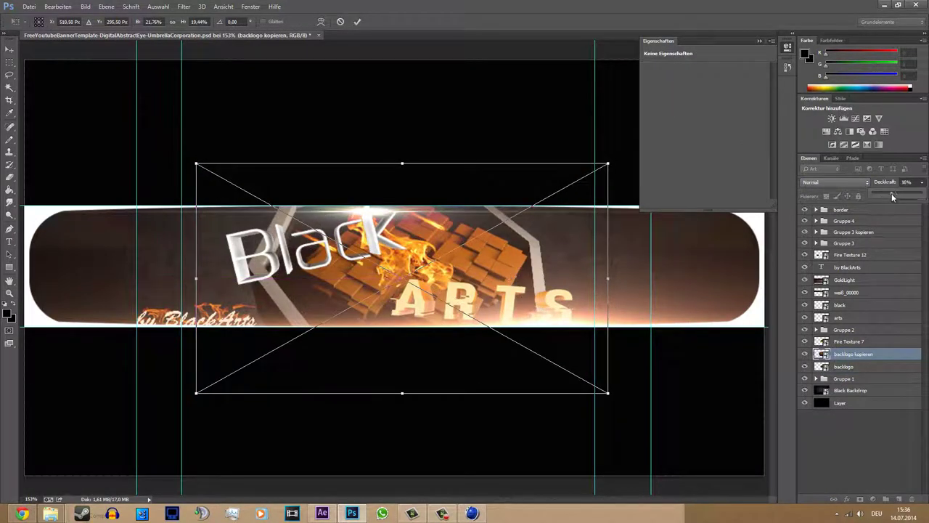
key("z")
left_click_drag(854, 354, 844, 376)
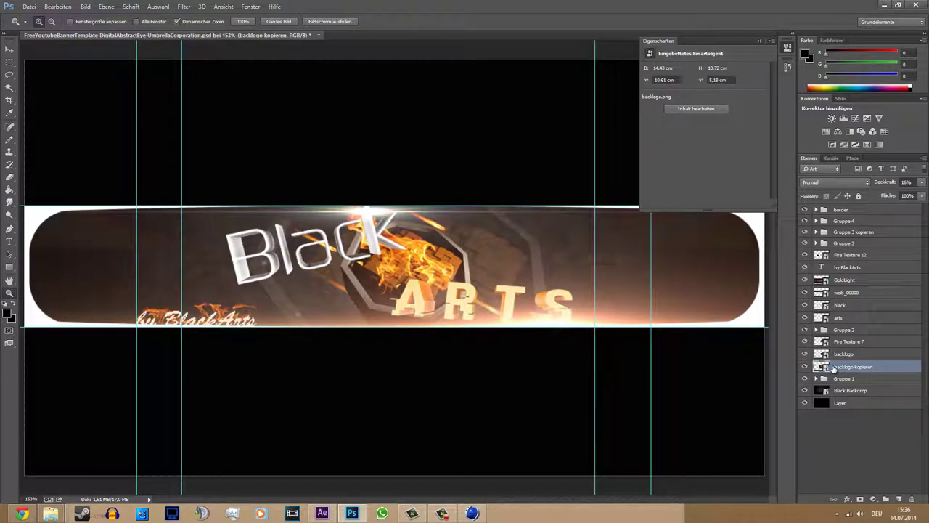
left_click(29, 6)
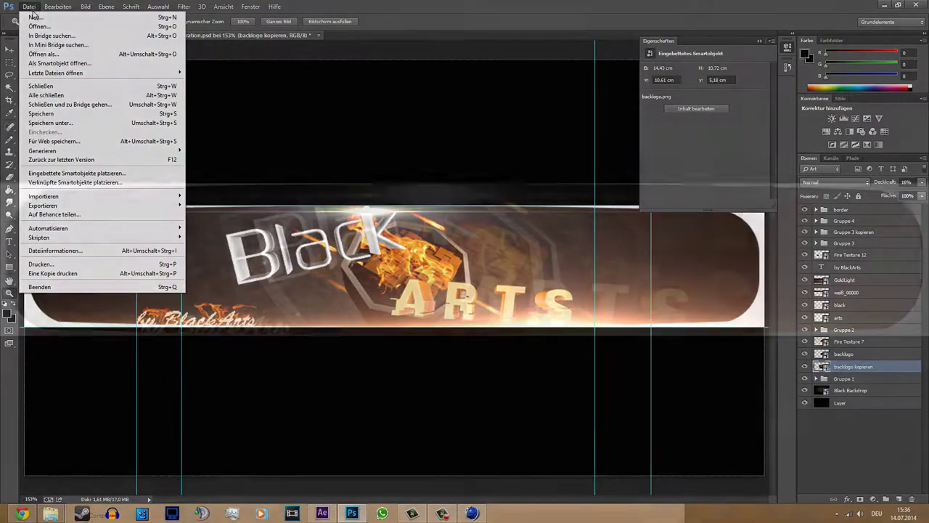
left_click(44, 136)
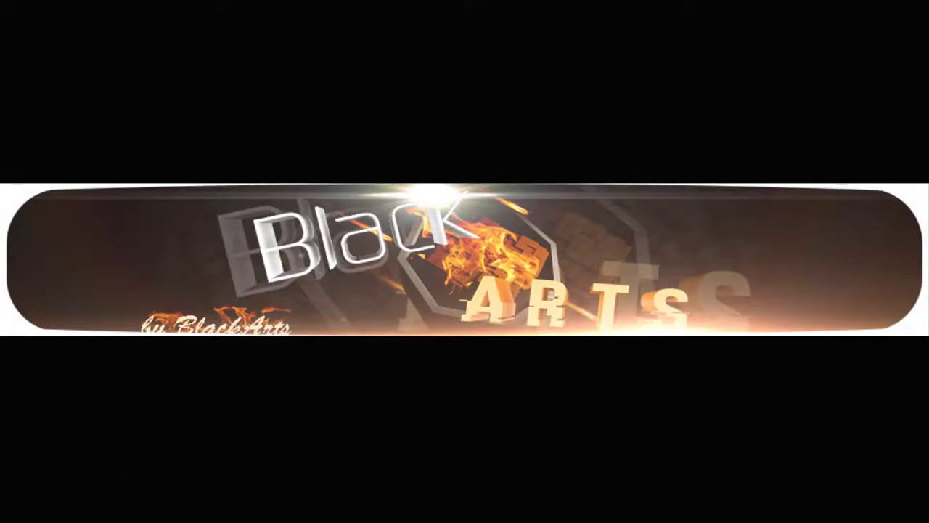